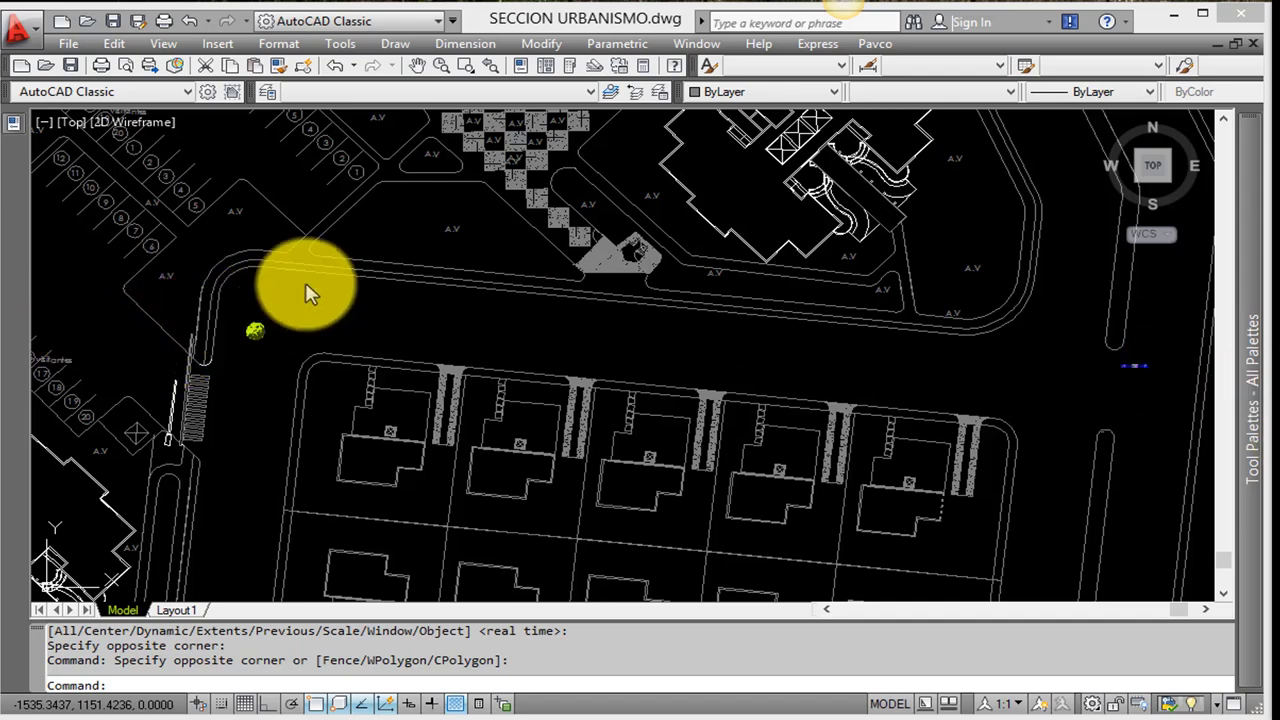
# Pan the site plan to bring the lone tree beside the road into view
pyautogui.moveTo(300, 282); pyautogui.dragTo(767, 460, button='middle')
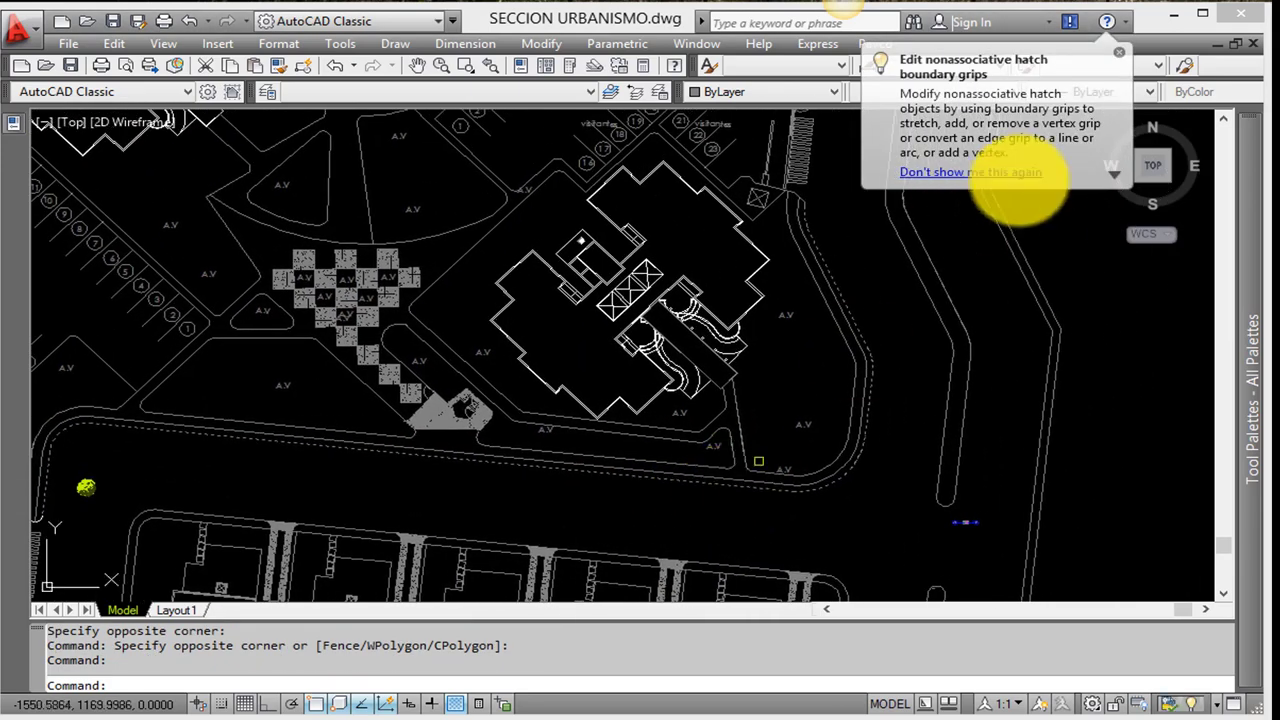
pyautogui.click(1119, 51)
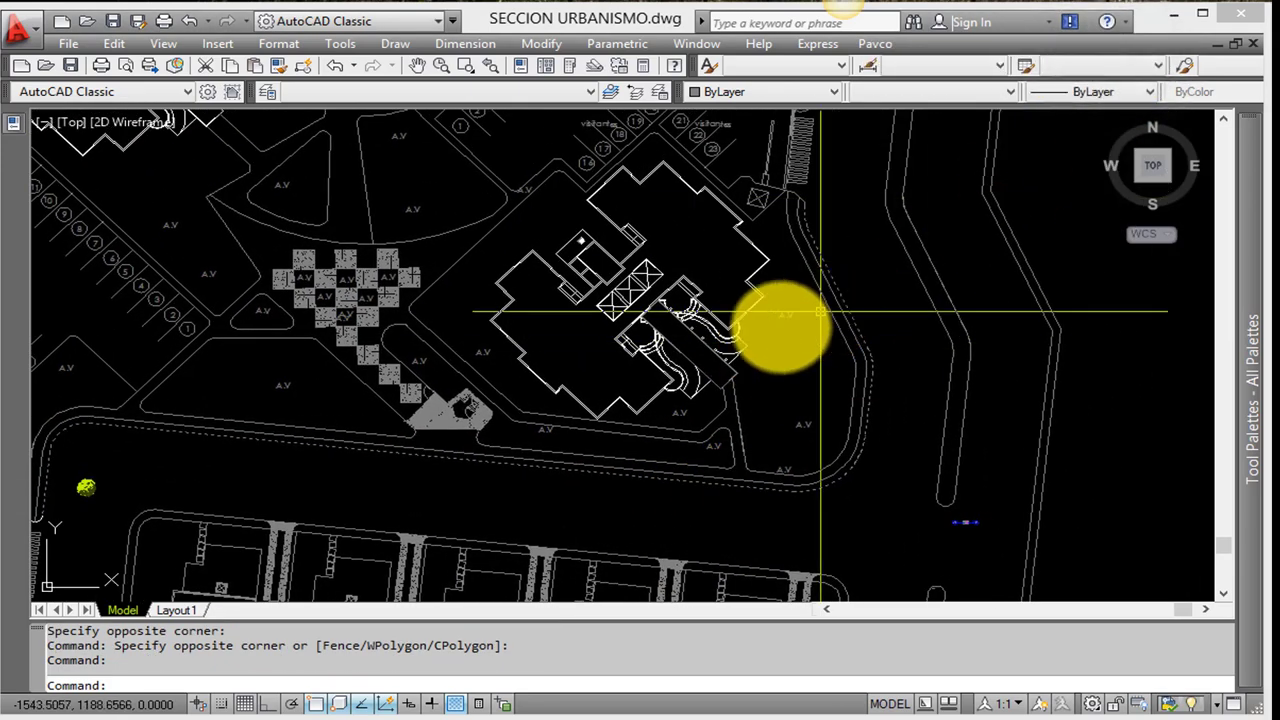
pyautogui.moveTo(780, 323); pyautogui.dragTo(895, 283, button='middle')
pyautogui.moveTo(315, 463); pyautogui.dragTo(486, 414, button='middle')
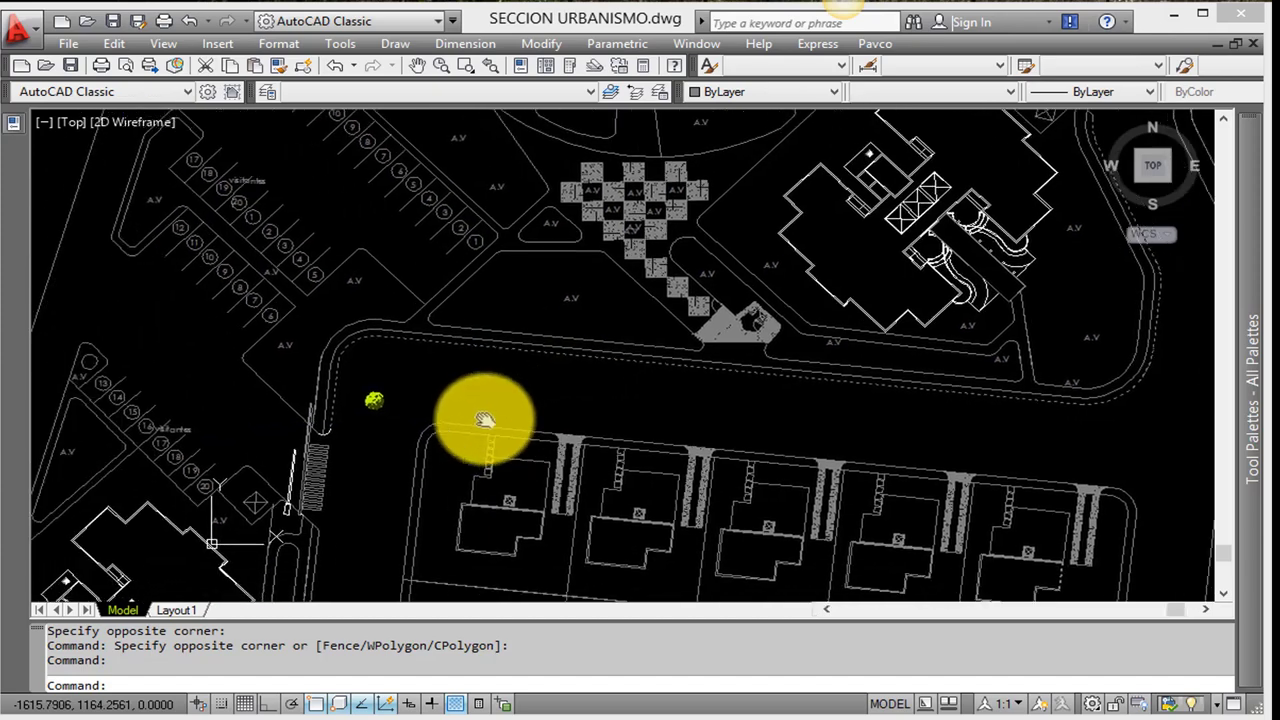
pyautogui.scroll(1, 363, 400)
pyautogui.scroll(3, 371, 400)
# Zoom in on the tree, clear stray selections, and bring up Block Definition
pyautogui.press('Escape')
pyautogui.scroll(2, 400, 410)
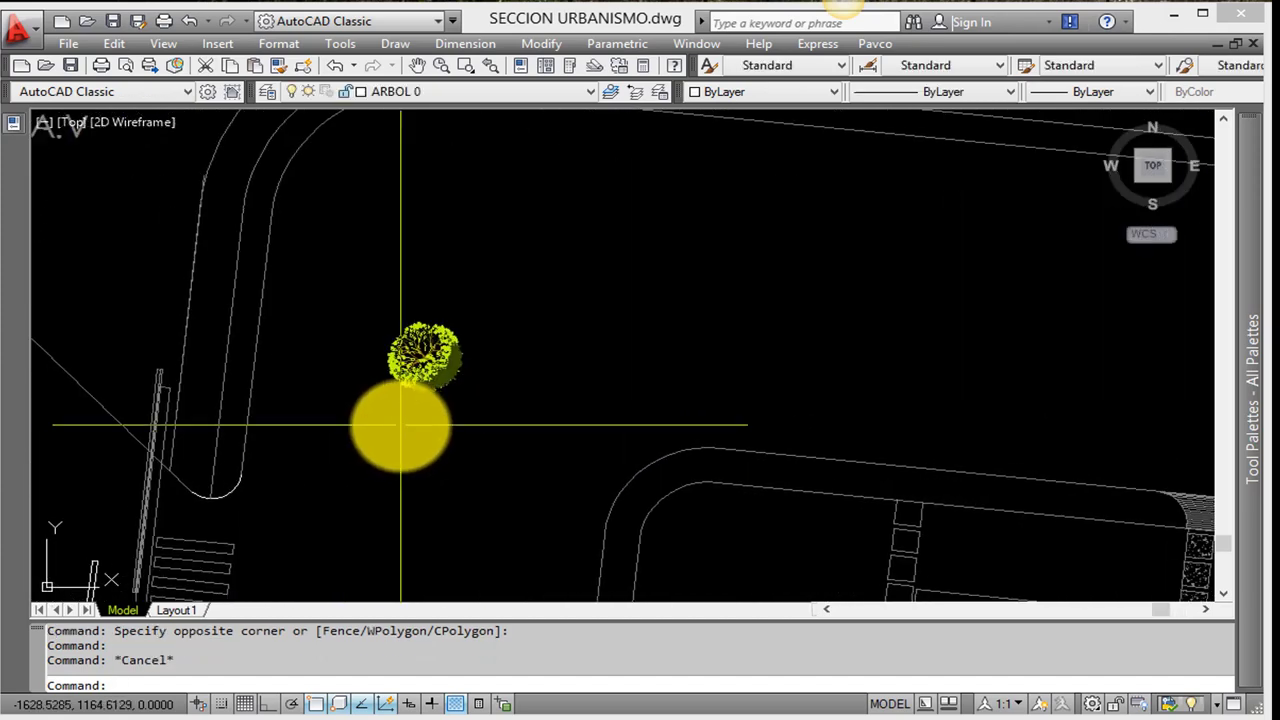
pyautogui.scroll(2, 486, 406)
pyautogui.scroll(-1, 528, 357)
pyautogui.scroll(1, 555, 229)
pyautogui.click(555, 228)
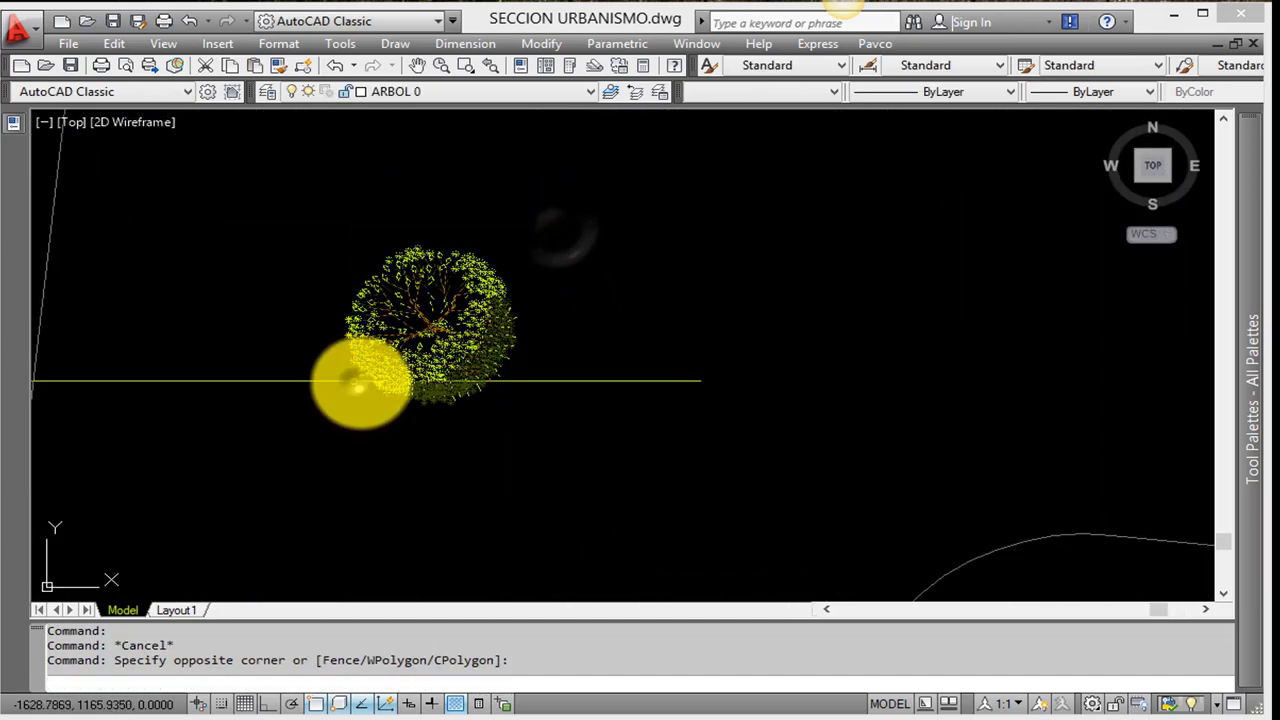
pyautogui.press('Escape')
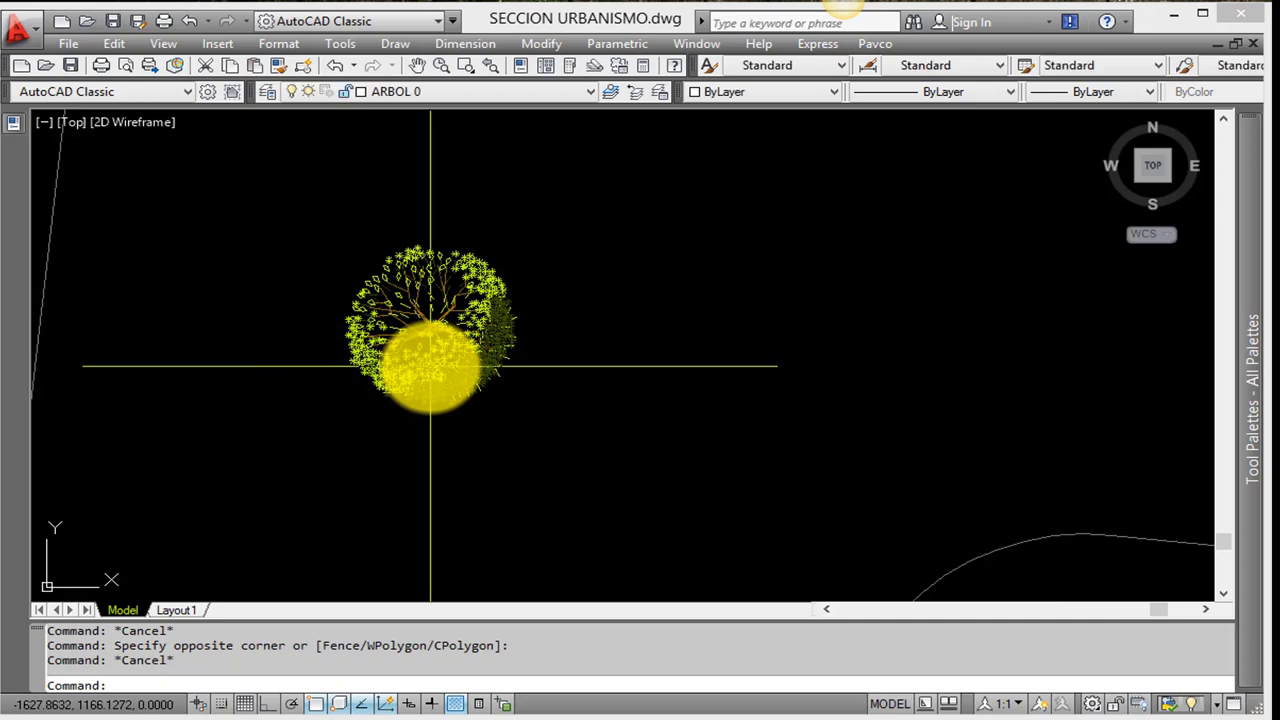
pyautogui.write('b')
pyautogui.press('Return')
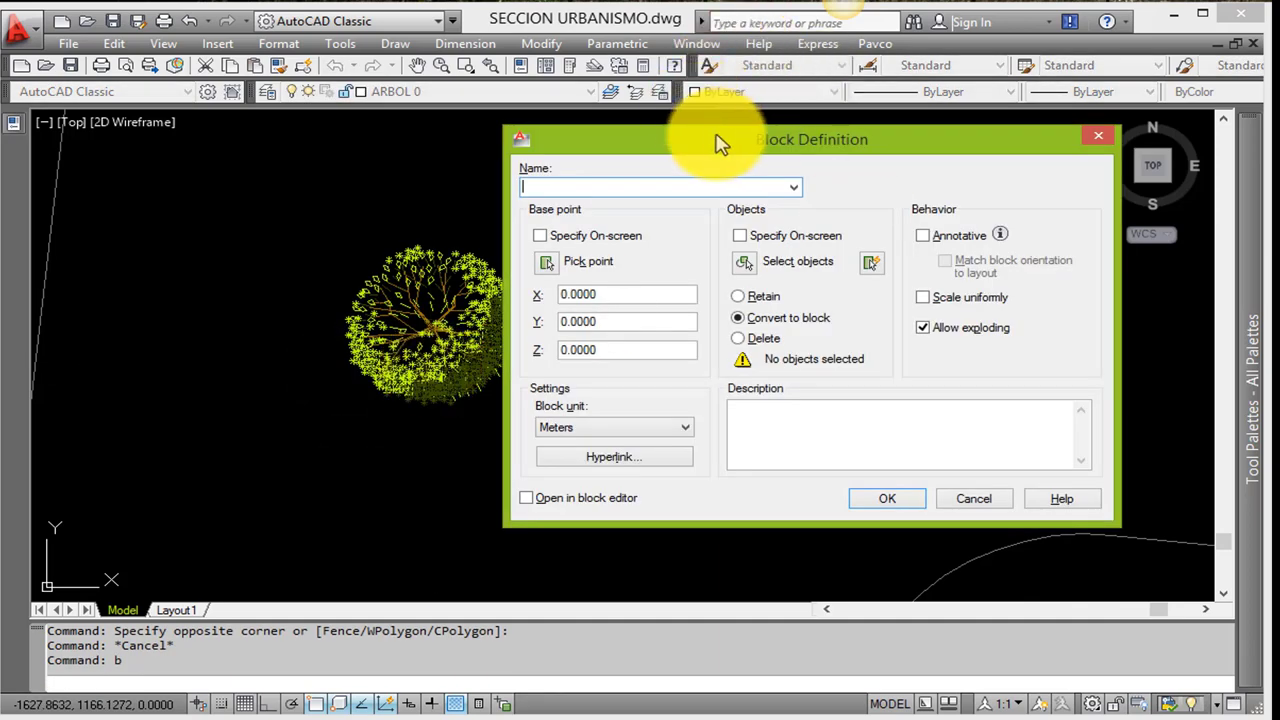
# Window-select the tree's 1995 objects for the new ARBOL 1 block
pyautogui.moveTo(713, 143); pyautogui.dragTo(701, 221)
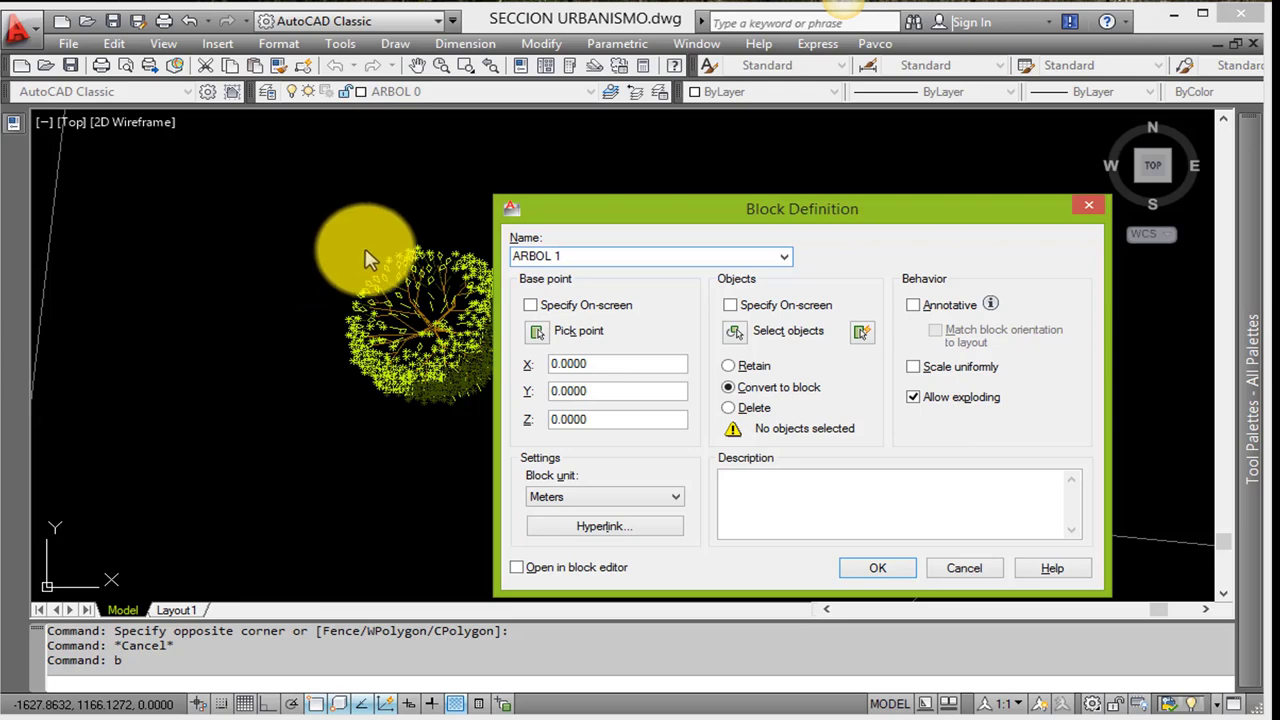
pyautogui.click(730, 340)
pyautogui.click(677, 206)
pyautogui.click(235, 455)
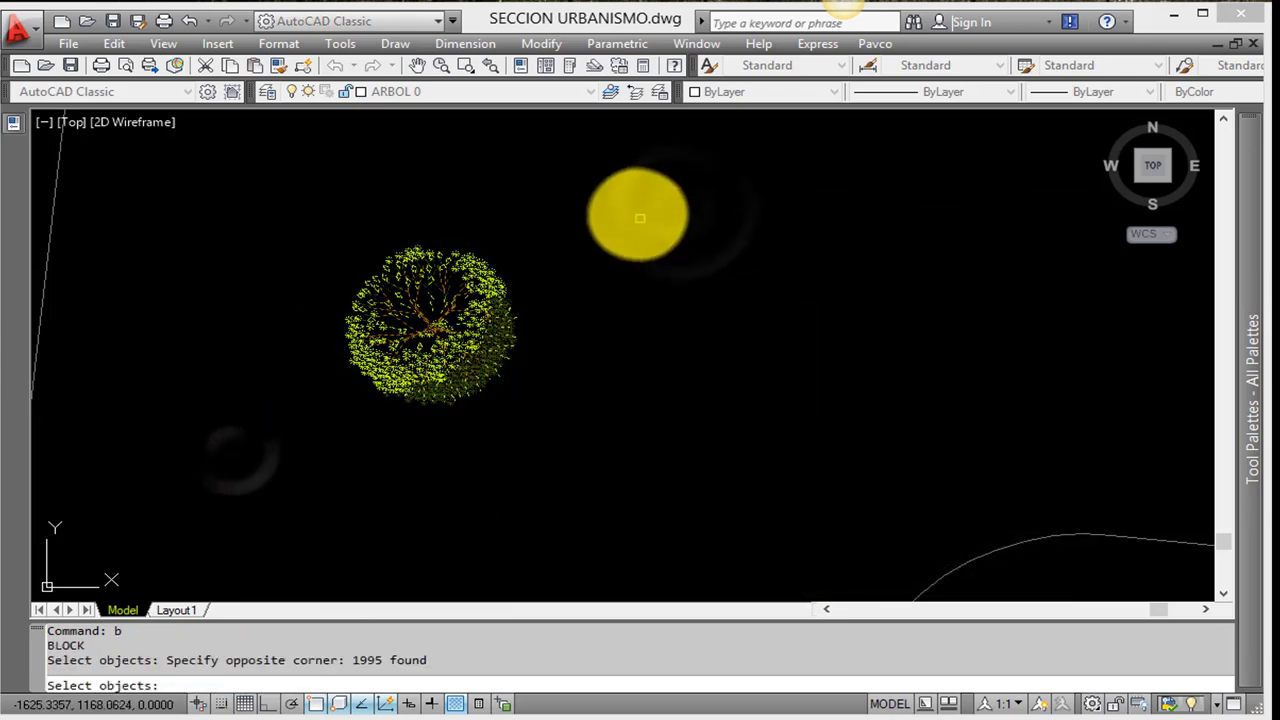
pyautogui.click(640, 218)
pyautogui.click(300, 412)
pyautogui.press('Return')
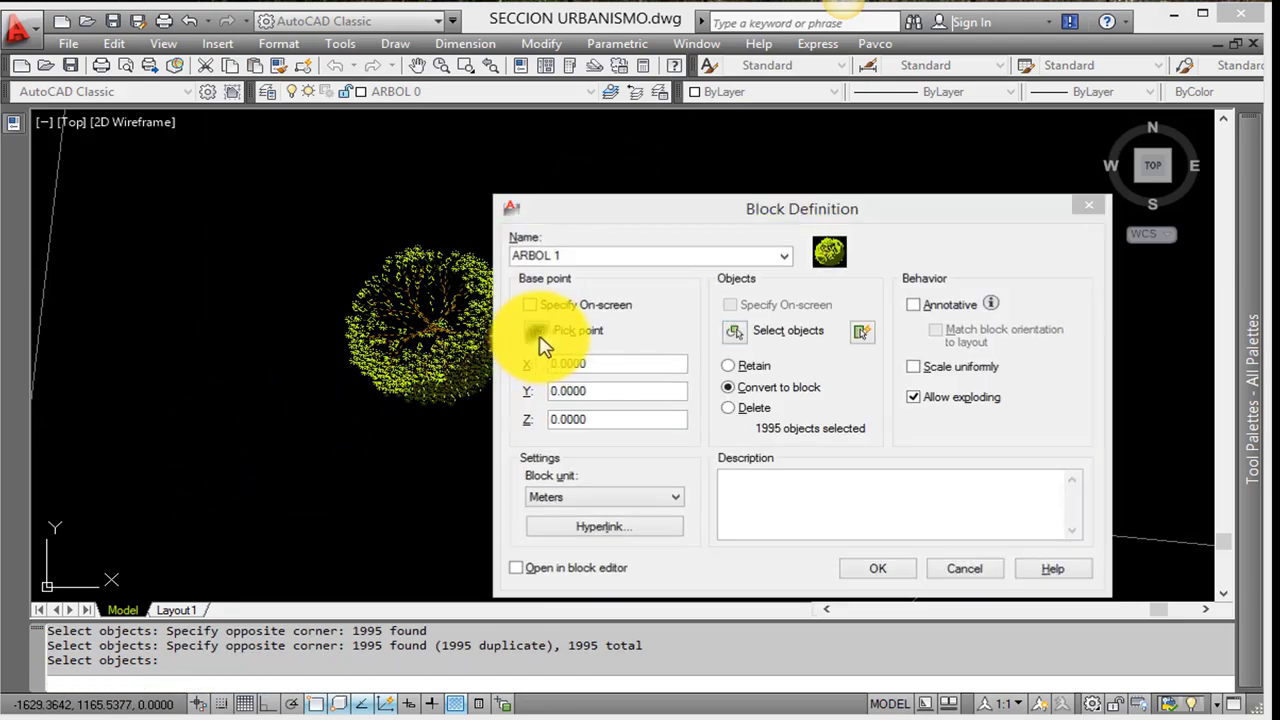
# Set the base point at the tree's centre and create block ARBOL 1
pyautogui.click(538, 333)
pyautogui.scroll(5, 430, 300)
pyautogui.scroll(5, 443, 313)
pyautogui.scroll(5, 443, 313)
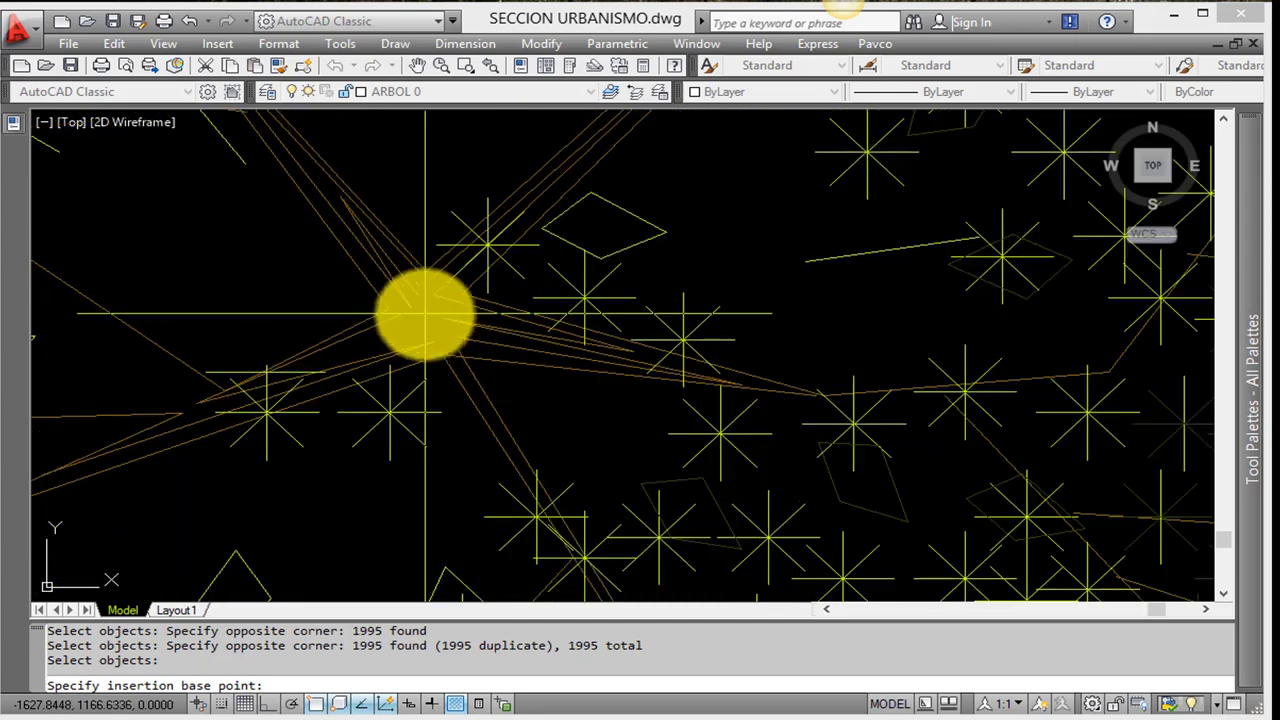
pyautogui.click(430, 308)
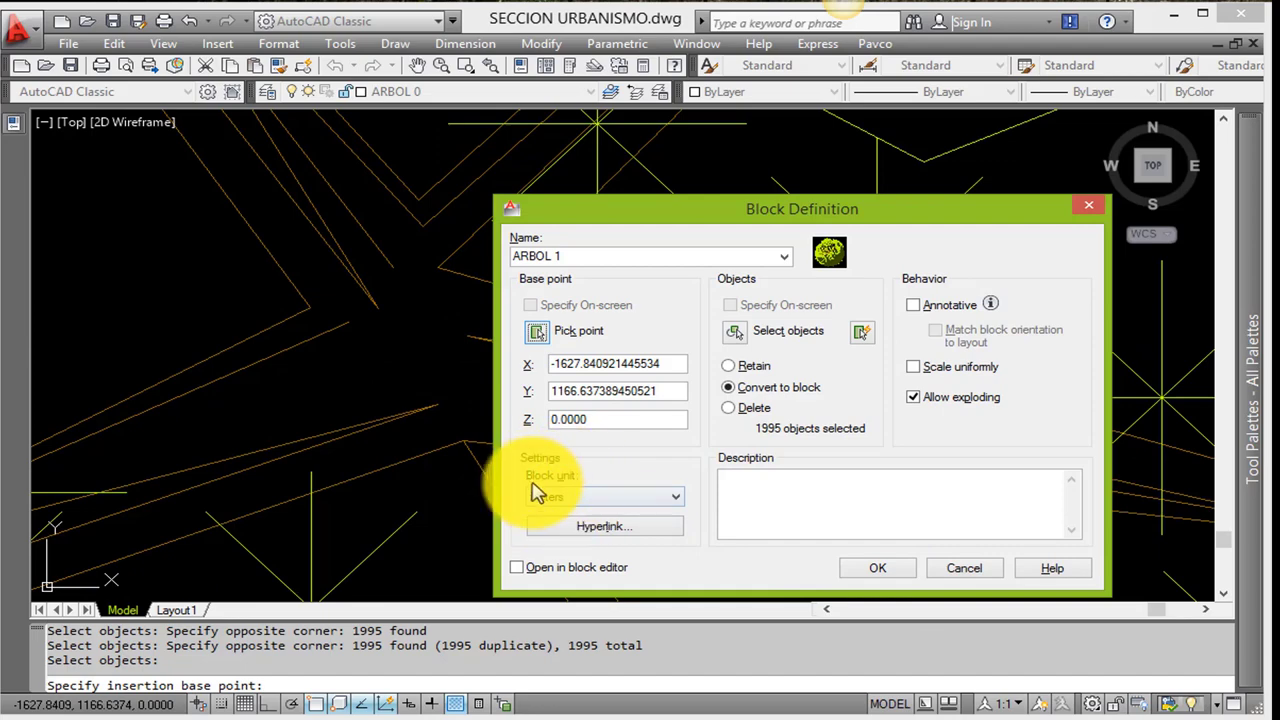
pyautogui.click(868, 568)
pyautogui.scroll(2, 655, 373)
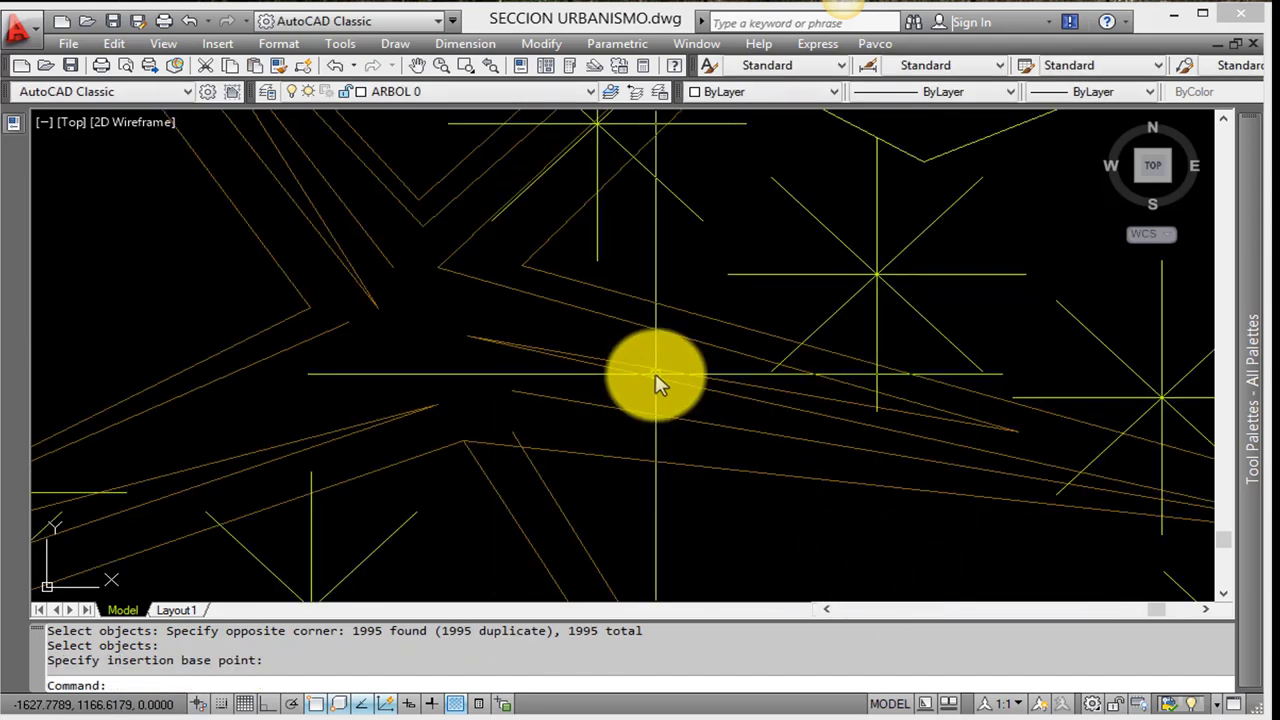
pyautogui.scroll(1, 650, 367)
pyautogui.scroll(-3, 620, 340)
pyautogui.scroll(-2, 586, 320)
pyautogui.scroll(3, 650, 345)
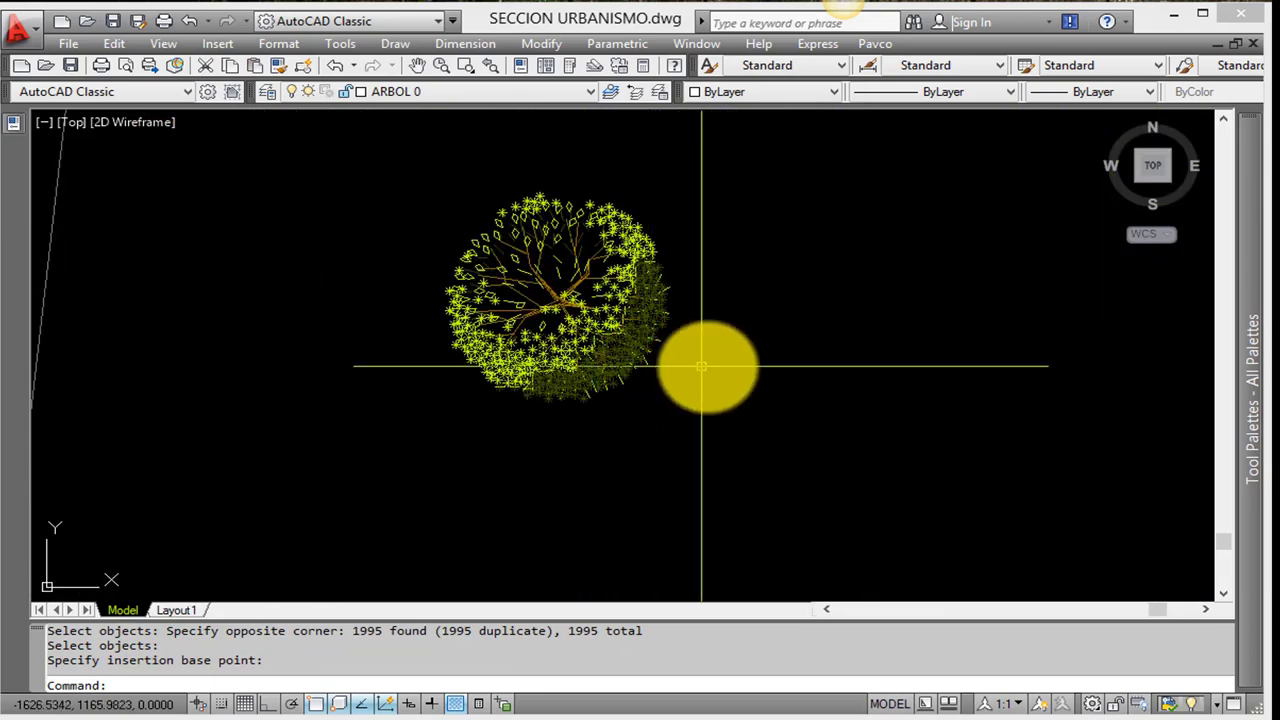
pyautogui.moveTo(709, 366); pyautogui.dragTo(518, 420, button='middle')
pyautogui.scroll(-5, 630, 396)
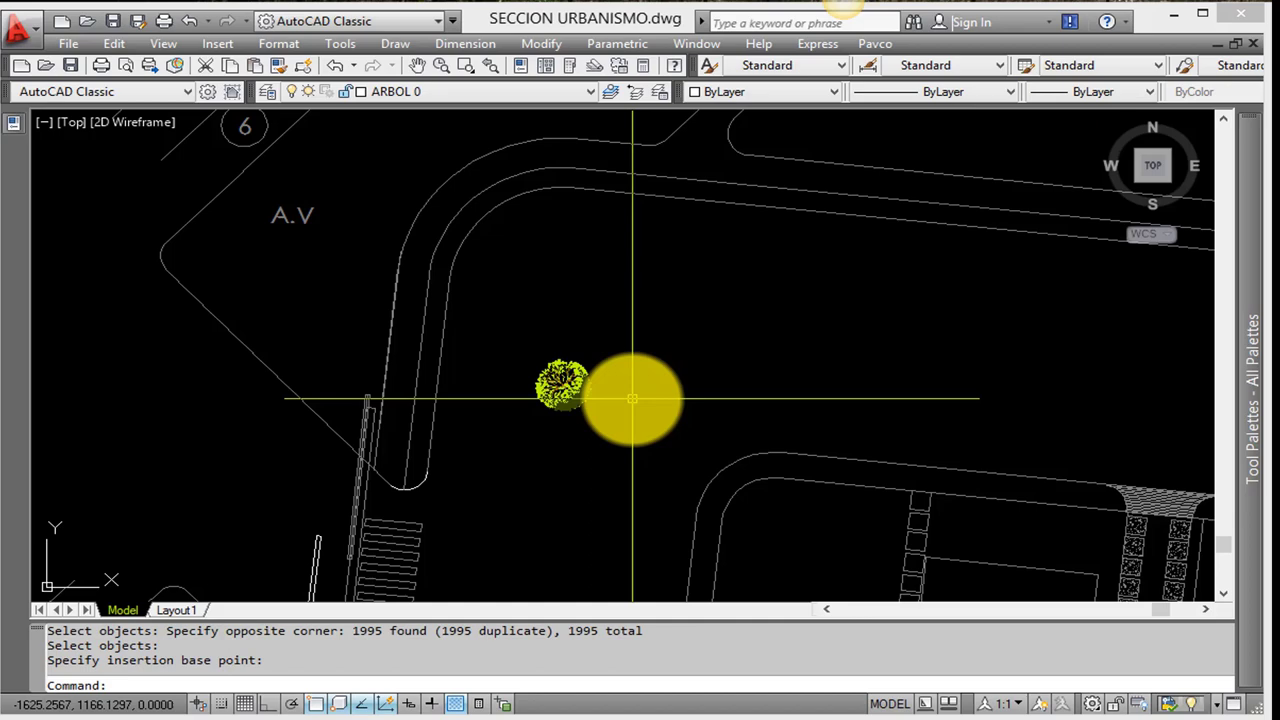
pyautogui.write('UN')
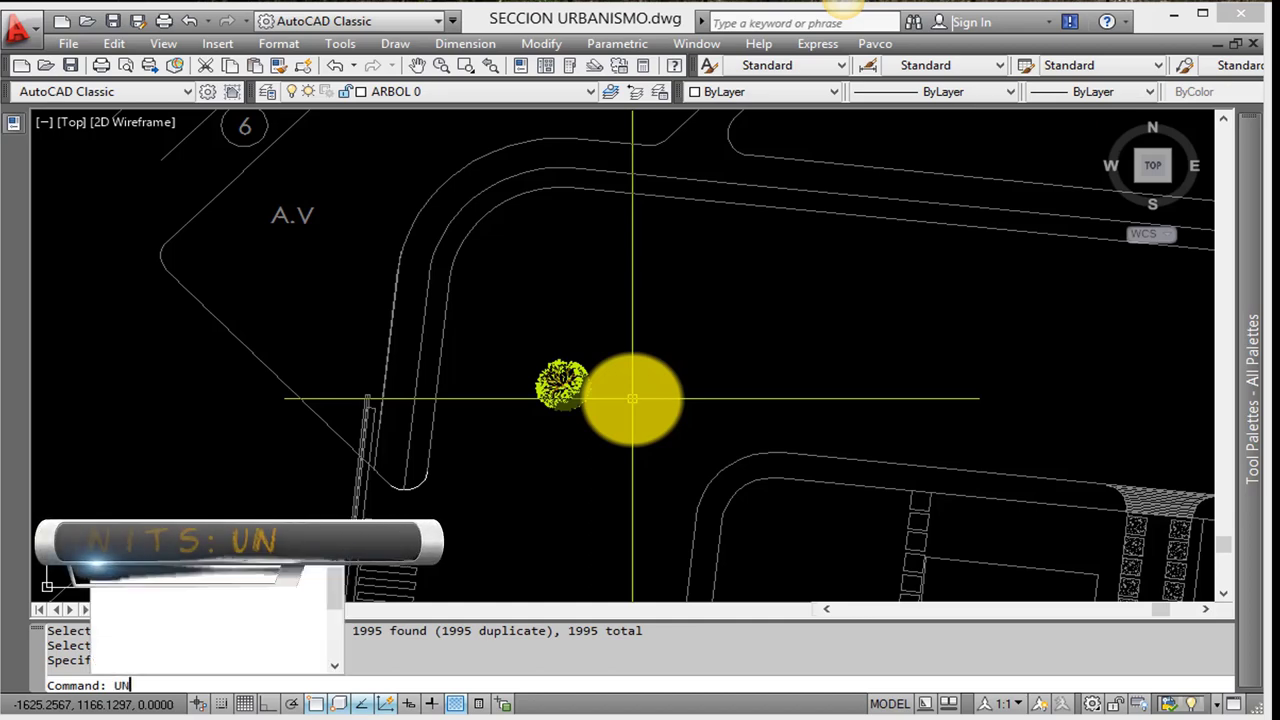
pyautogui.press('Return')
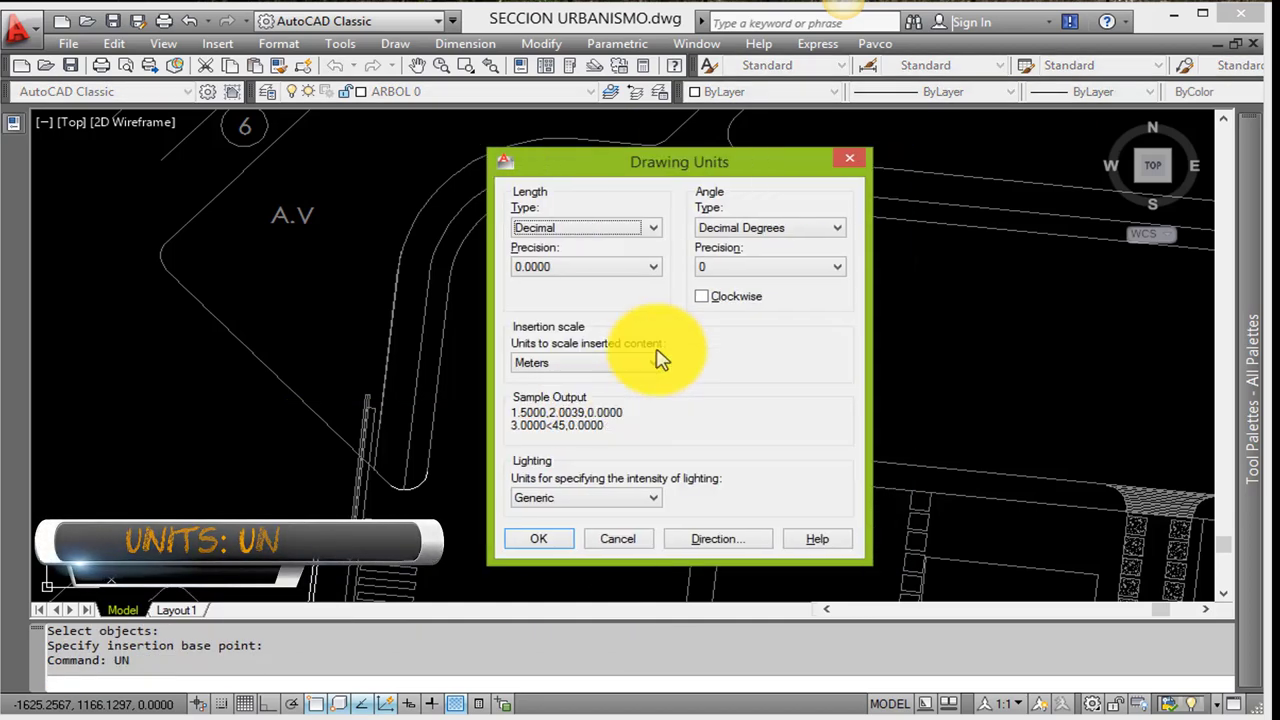
pyautogui.click(647, 361)
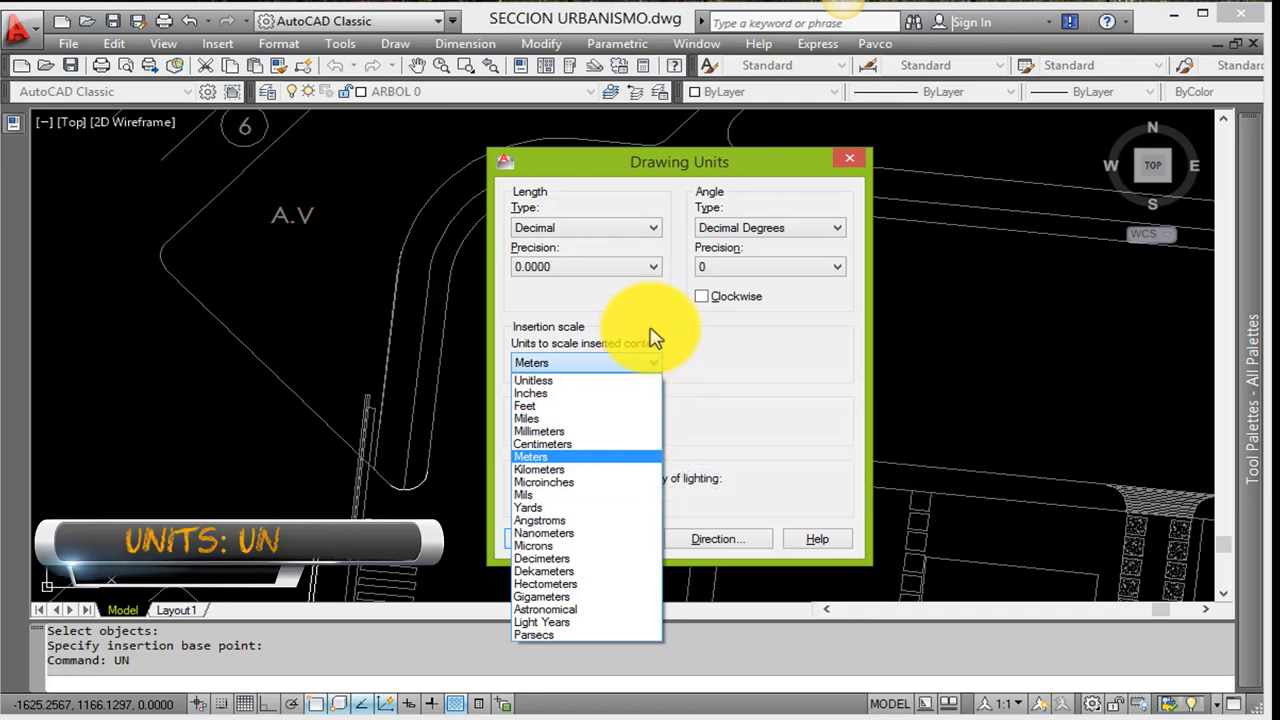
pyautogui.click(652, 338)
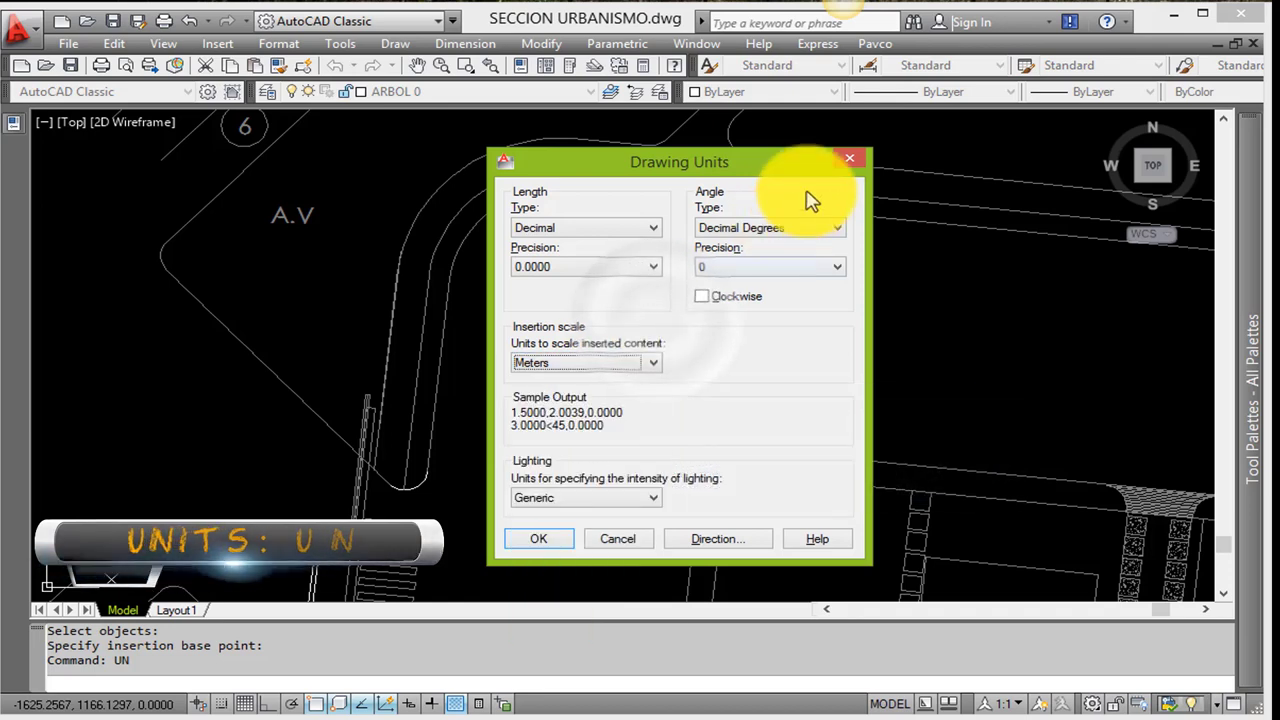
pyautogui.click(850, 163)
pyautogui.scroll(1, 690, 370)
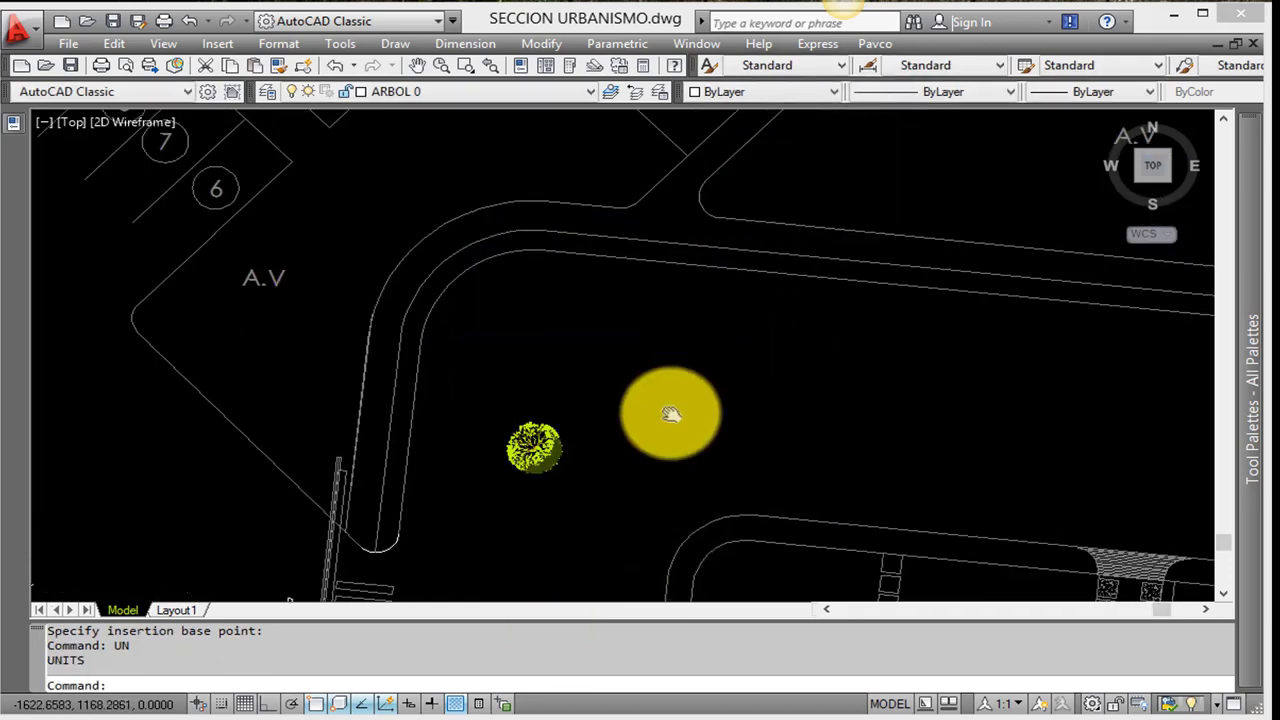
pyautogui.scroll(2, 600, 430)
pyautogui.scroll(3, 500, 460)
# Inspect the tree block, then pan and zoom onto the road edge above it
pyautogui.click(453, 462)
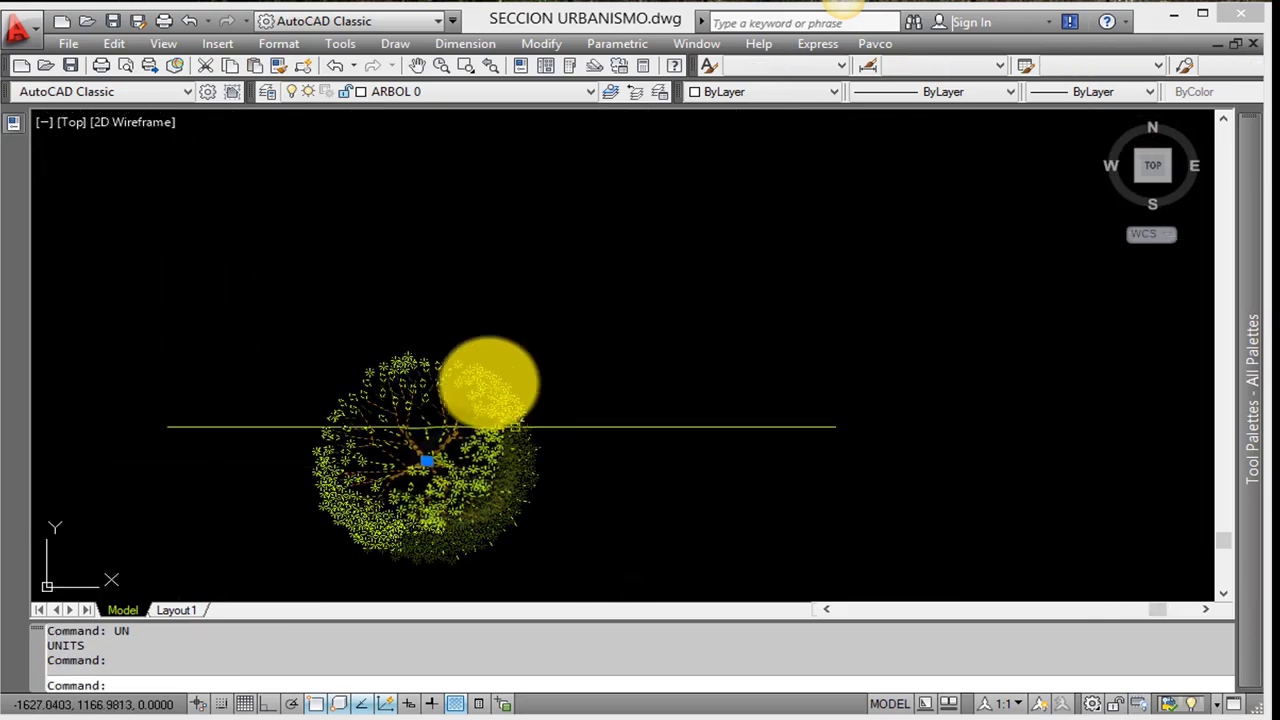
pyautogui.scroll(-2, 666, 338)
pyautogui.press('Escape')
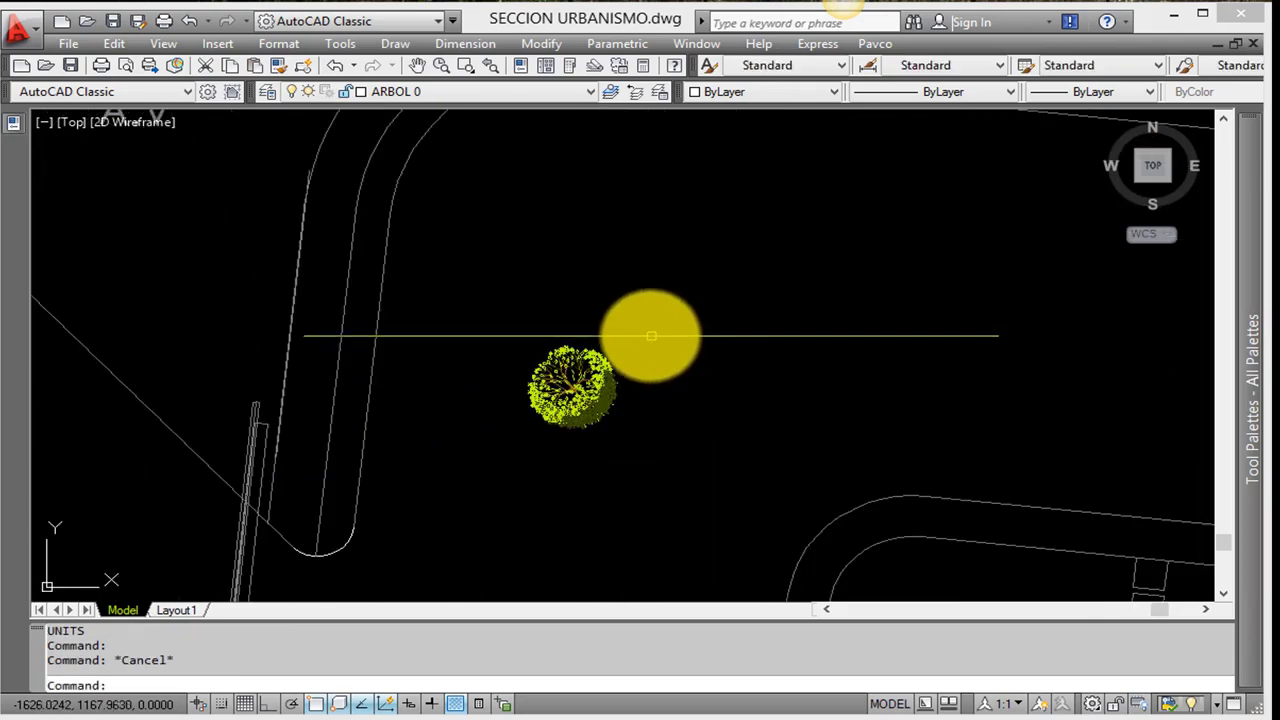
pyautogui.moveTo(586, 316); pyautogui.dragTo(480, 441, button='middle')
pyautogui.scroll(1, 528, 377)
pyautogui.scroll(1, 536, 367)
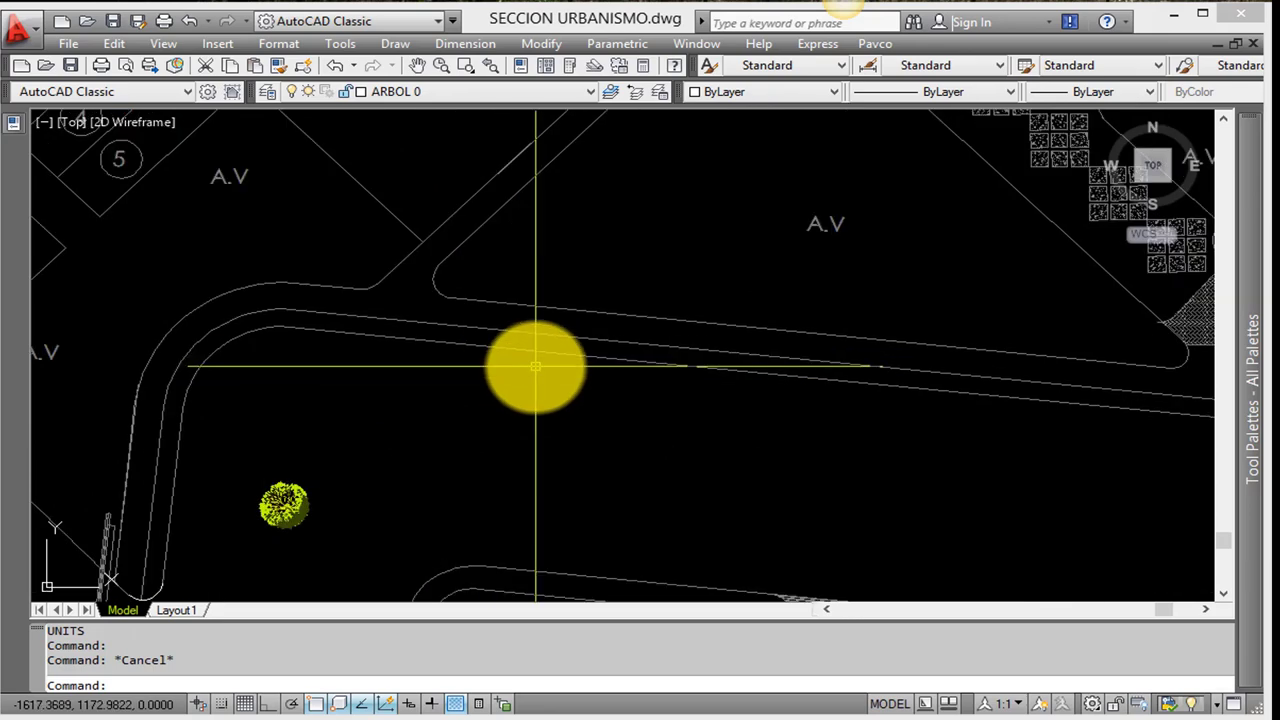
pyautogui.moveTo(471, 391); pyautogui.dragTo(457, 443, button='middle')
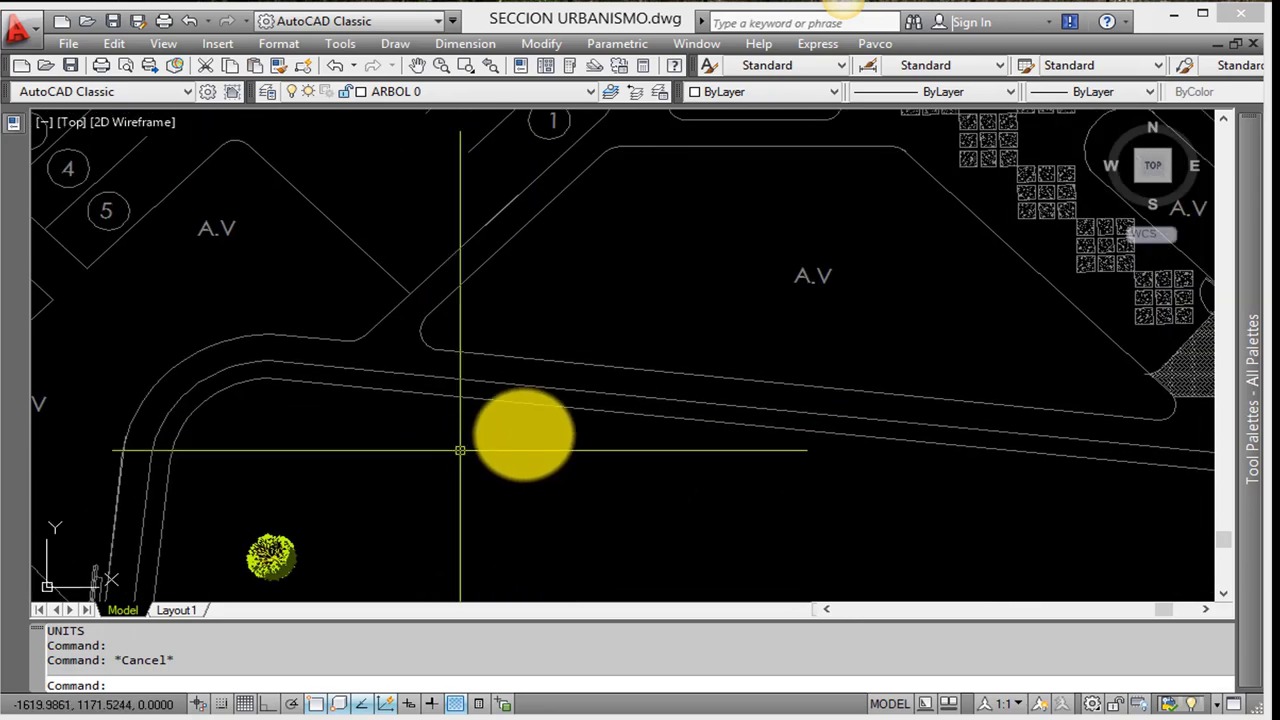
pyautogui.scroll(3, 584, 390)
pyautogui.scroll(-2, 586, 366)
# Measure the gap at the road edge with a 0.8017 aligned dimension
pyautogui.write('dal')
pyautogui.press('Return')
pyautogui.click(706, 389)
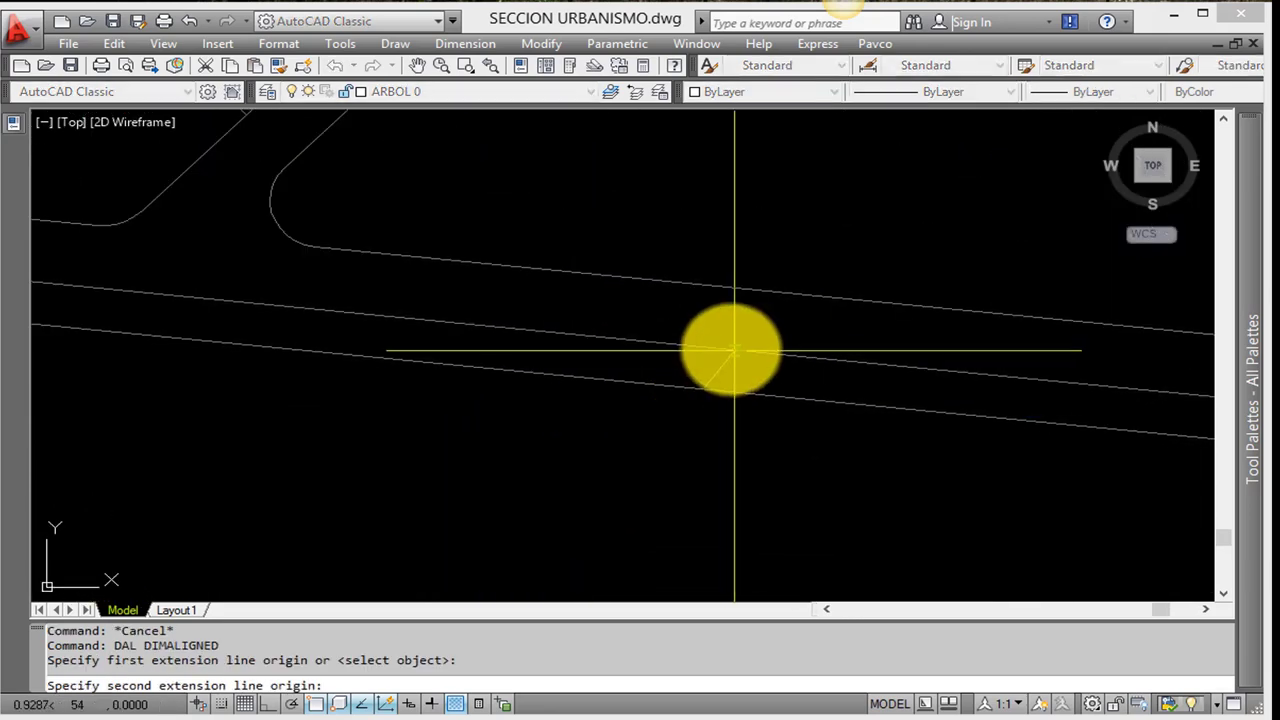
pyautogui.click(709, 348)
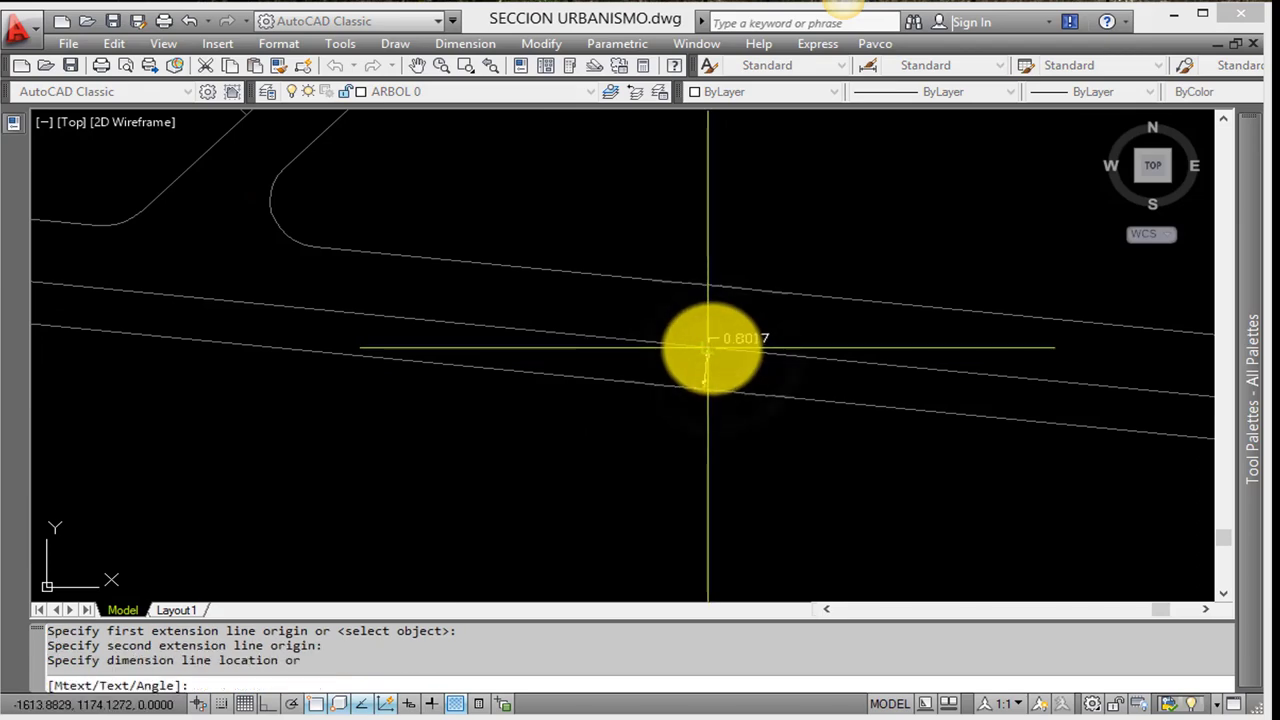
pyautogui.click(716, 352)
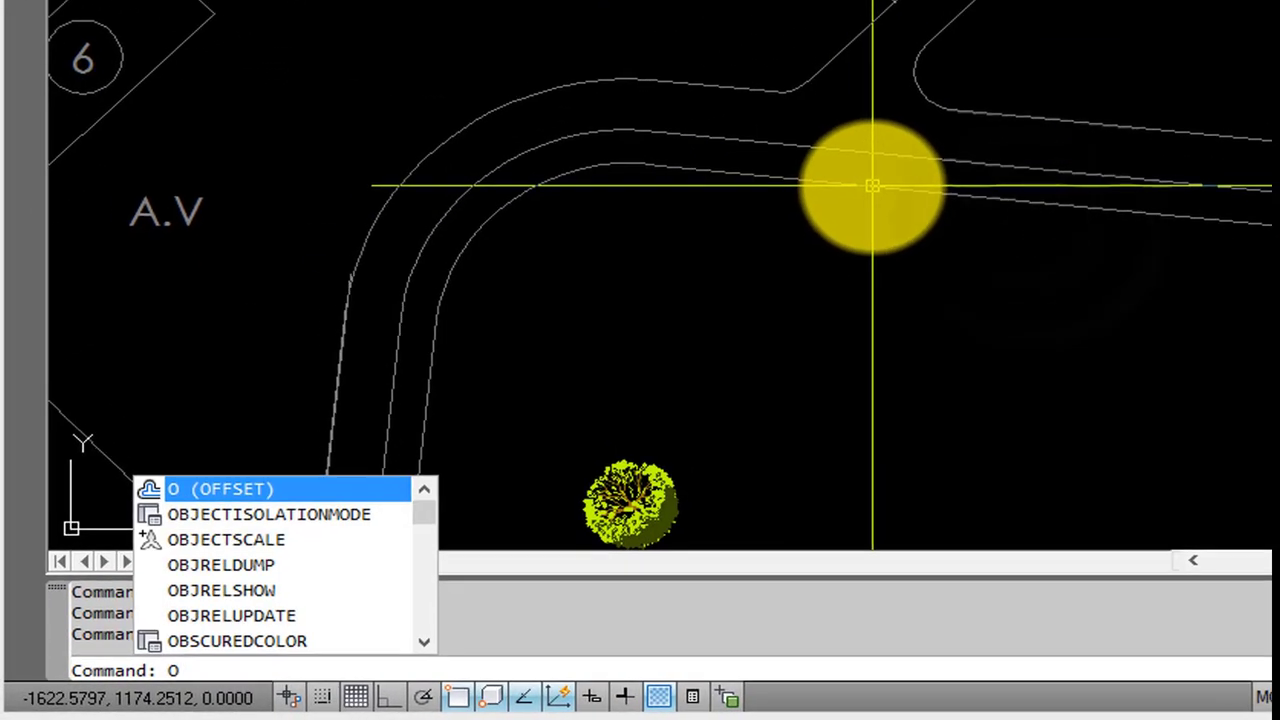
# Offset the road edge line 0.40 units toward the tree
pyautogui.press('Return')
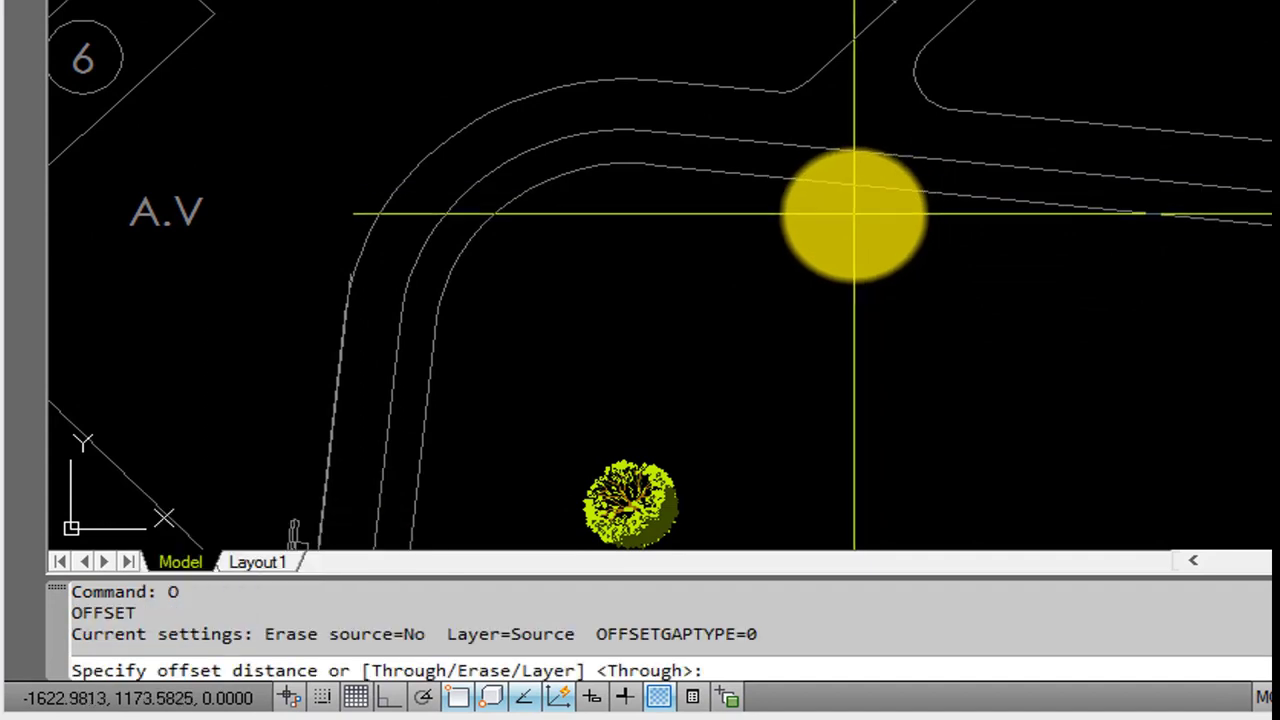
pyautogui.scroll(5, 853, 213)
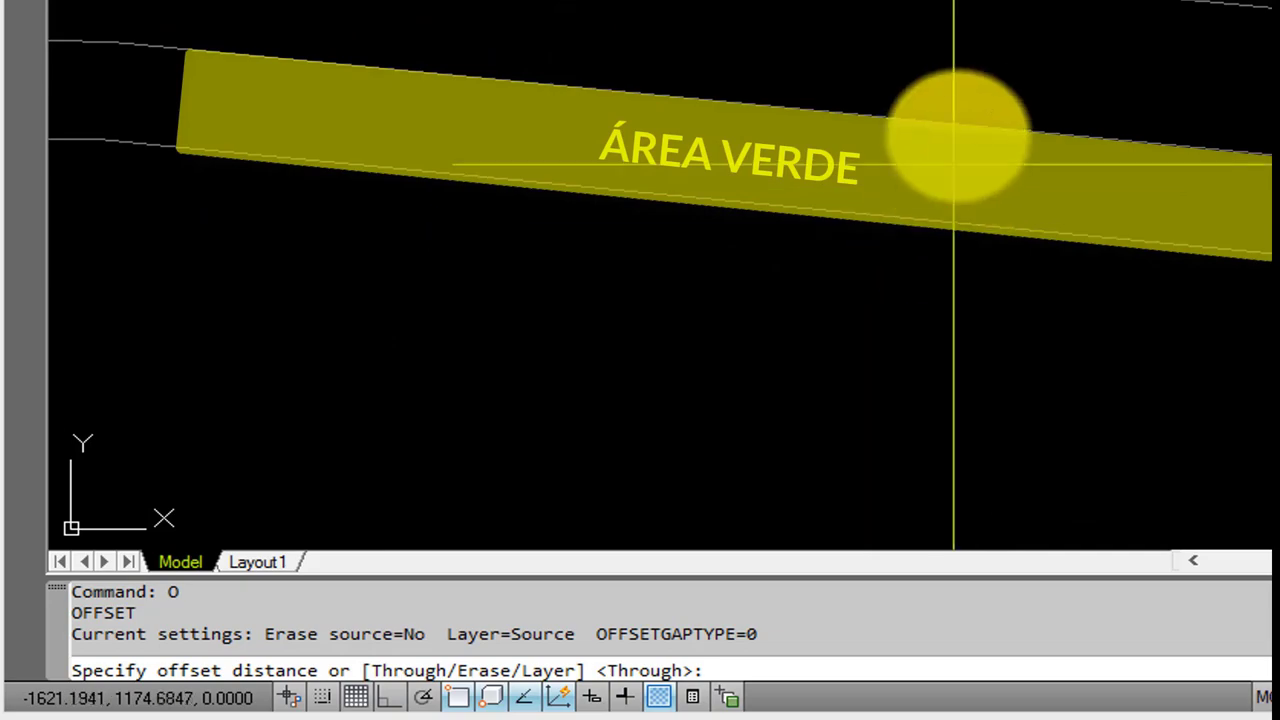
pyautogui.scroll(-5, 953, 163)
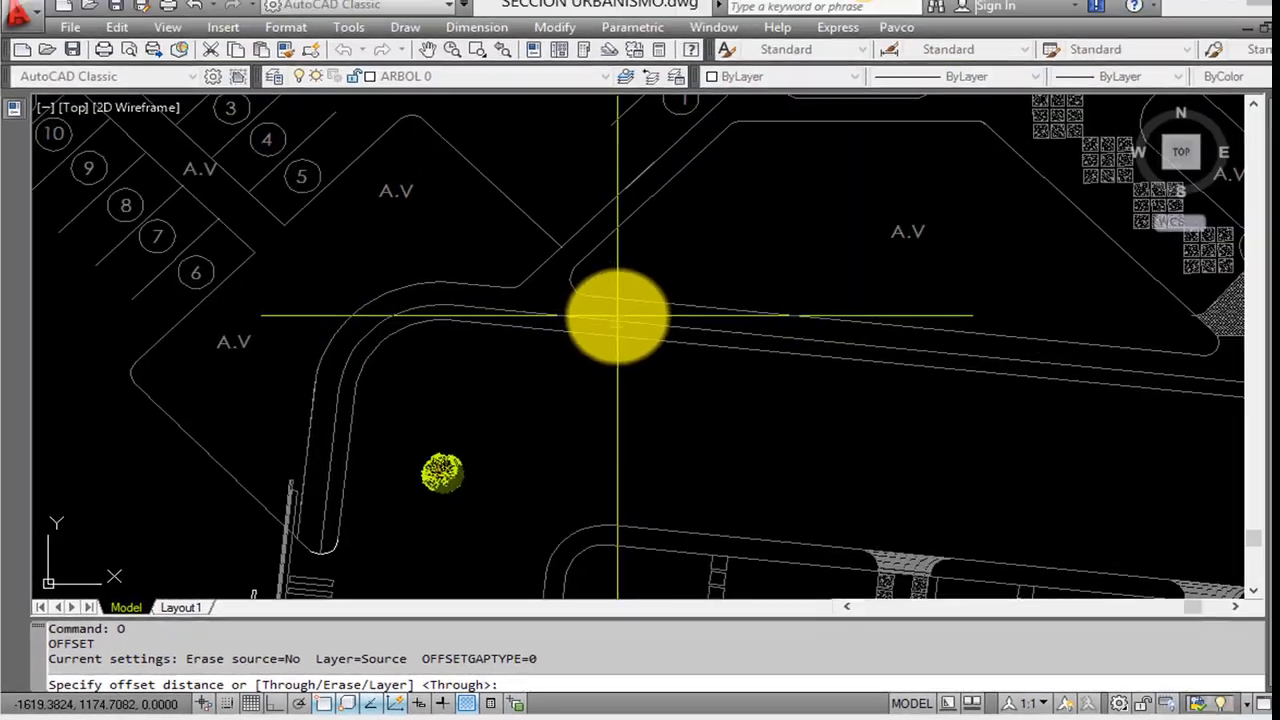
pyautogui.scroll(5, 600, 340)
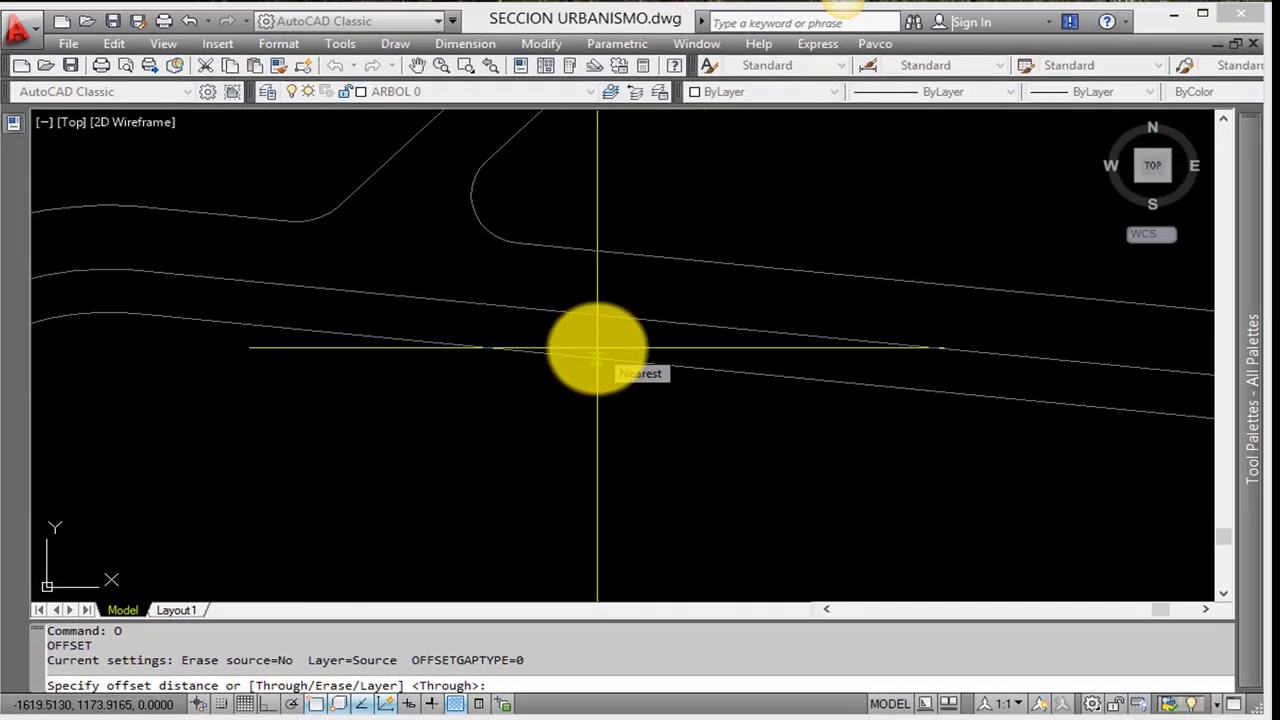
pyautogui.write('.40')
pyautogui.press('Return')
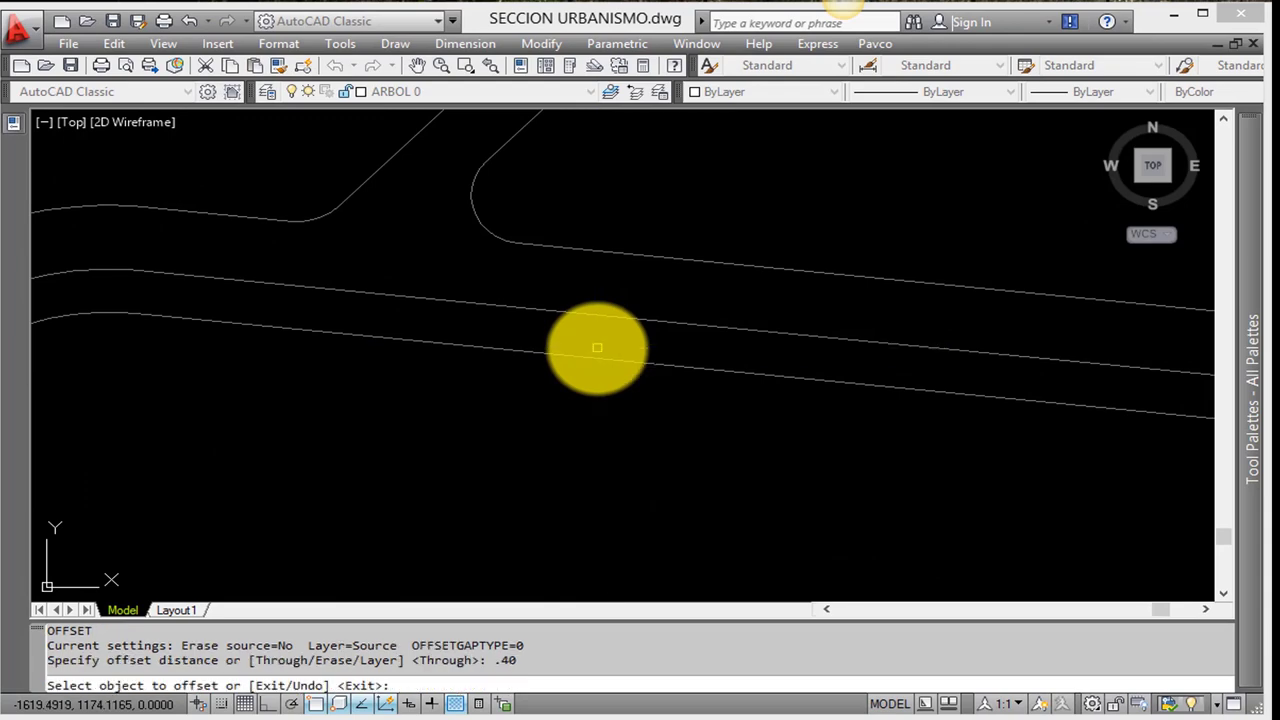
pyautogui.scroll(1, 597, 355)
pyautogui.click(598, 352)
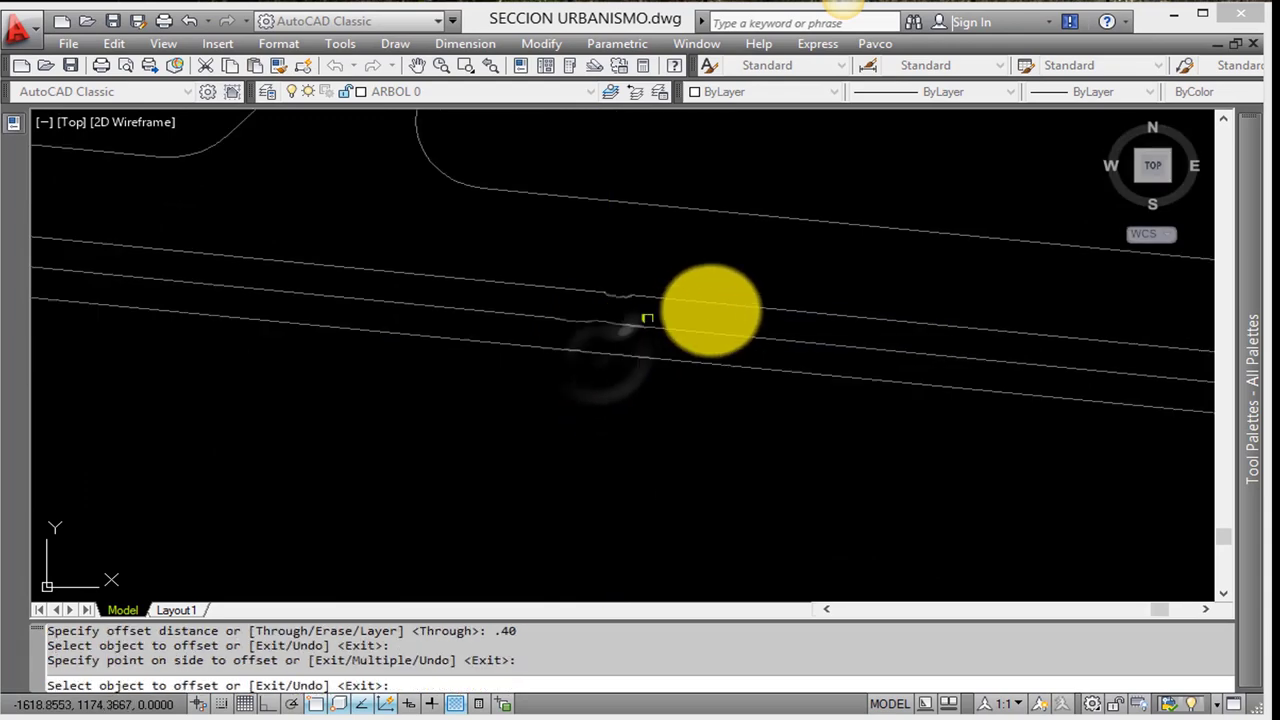
pyautogui.press('Return')
pyautogui.scroll(-5, 563, 300)
pyautogui.moveTo(677, 386); pyautogui.dragTo(553, 393, button='middle')
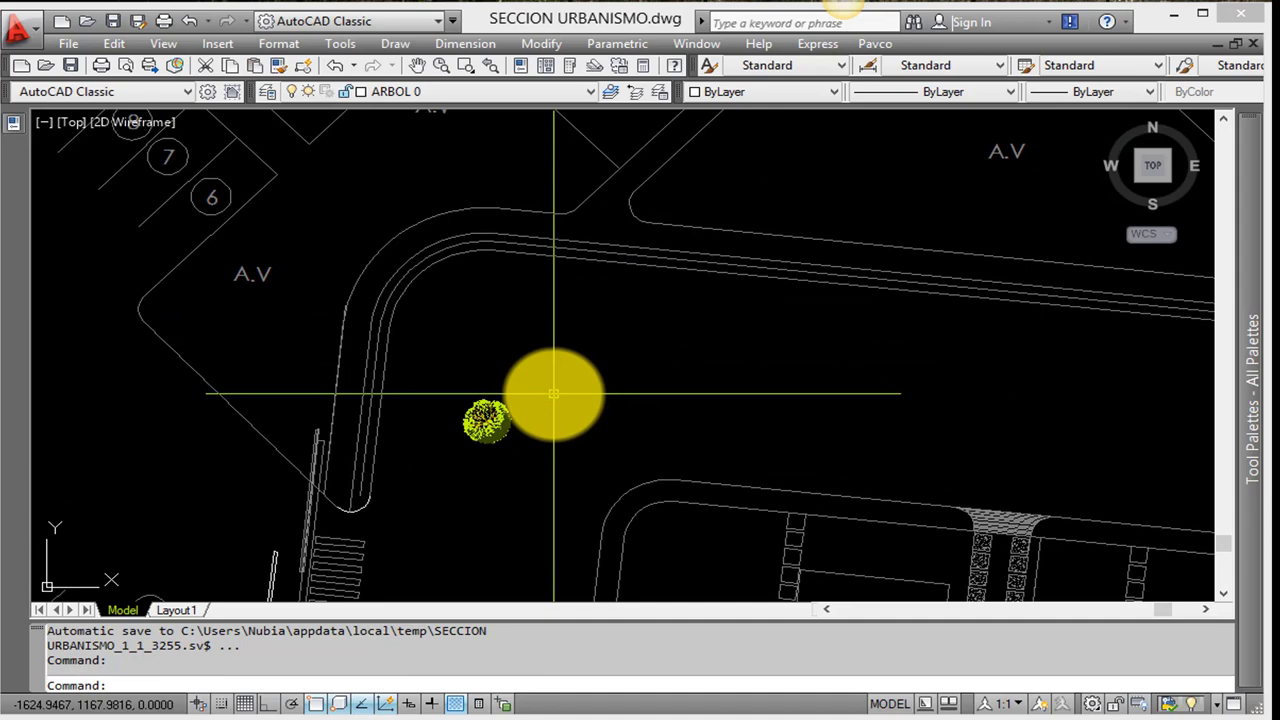
# Start MEASURE on the offset road line
pyautogui.click(553, 393)
pyautogui.click(722, 398)
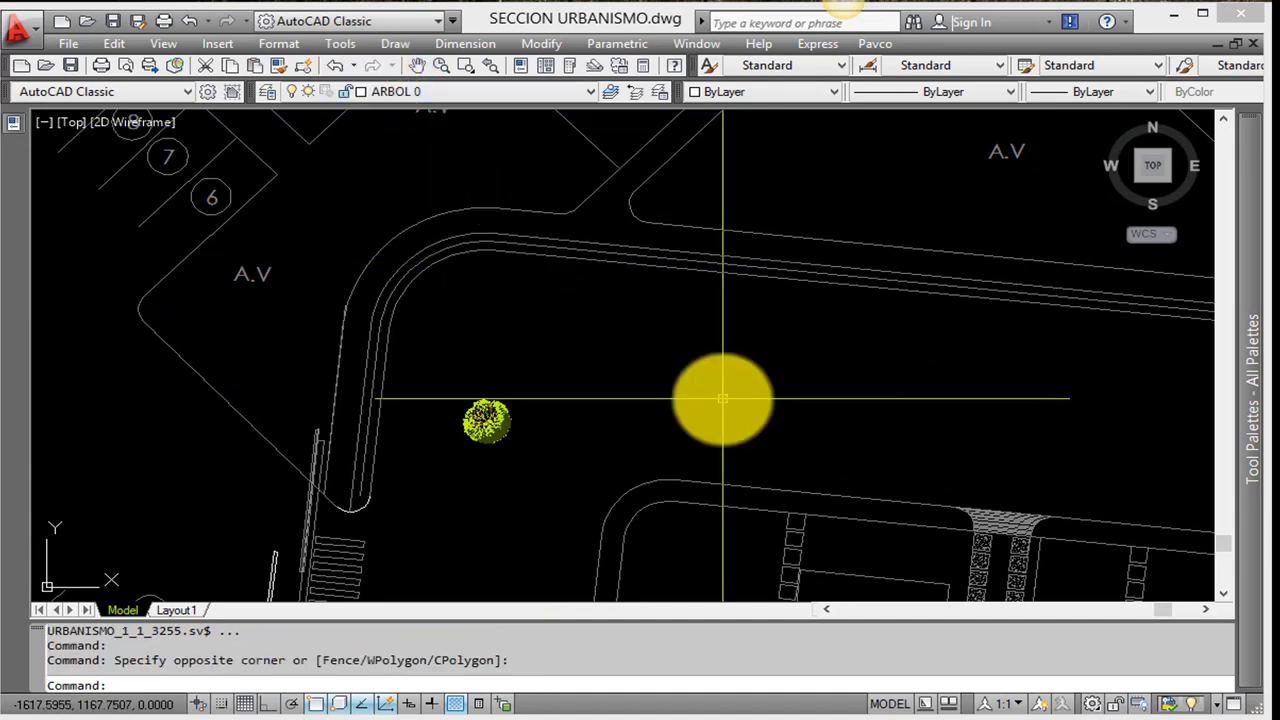
pyautogui.click(398, 46)
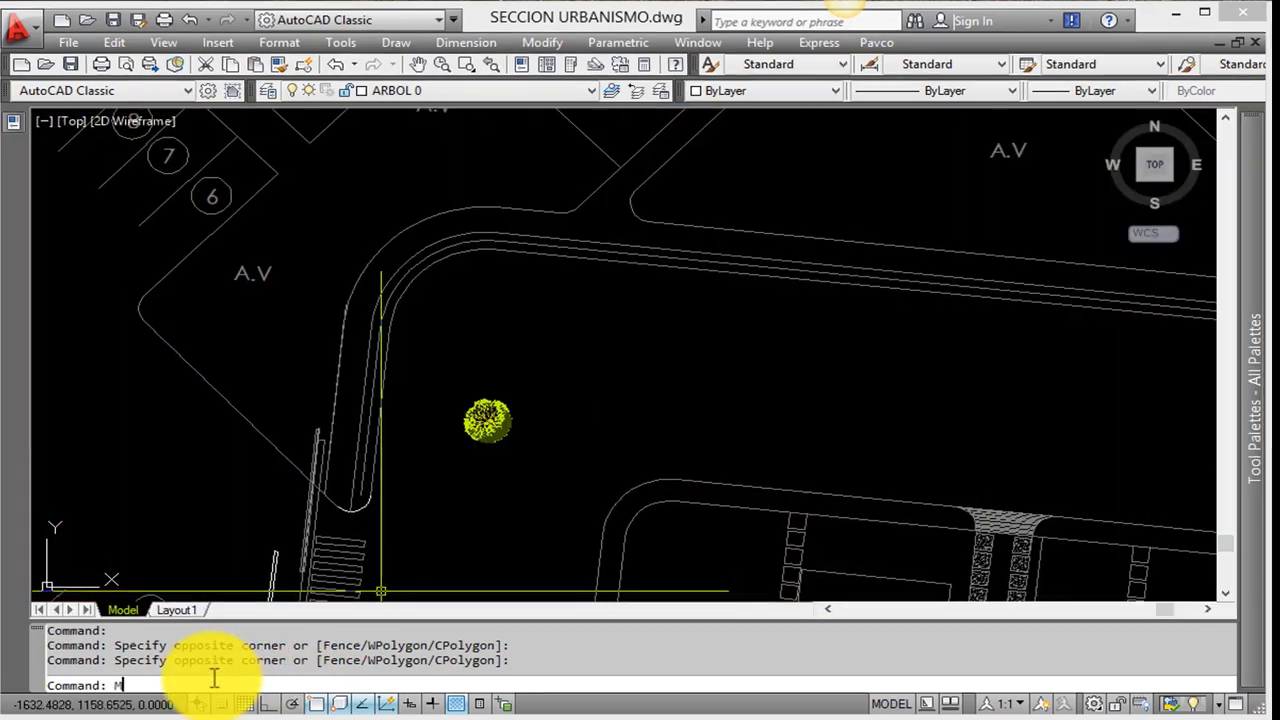
pyautogui.write('ME')
pyautogui.press('Return')
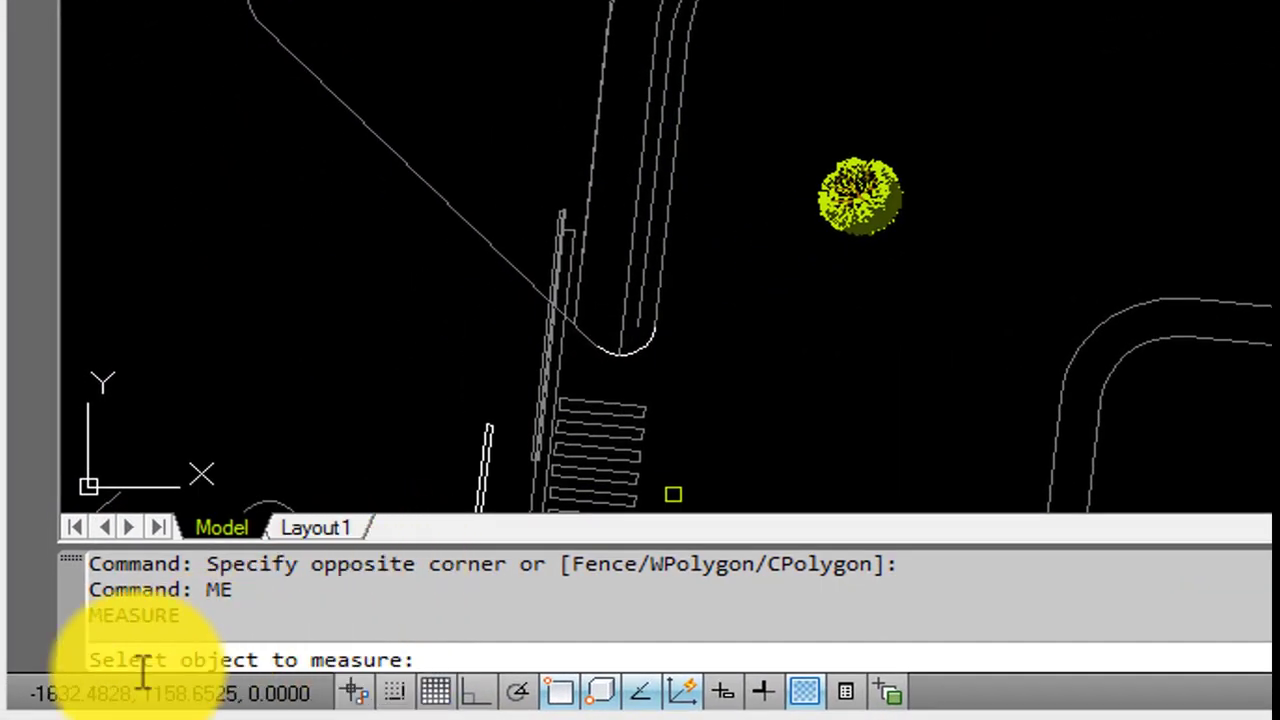
pyautogui.scroll(3, 673, 494)
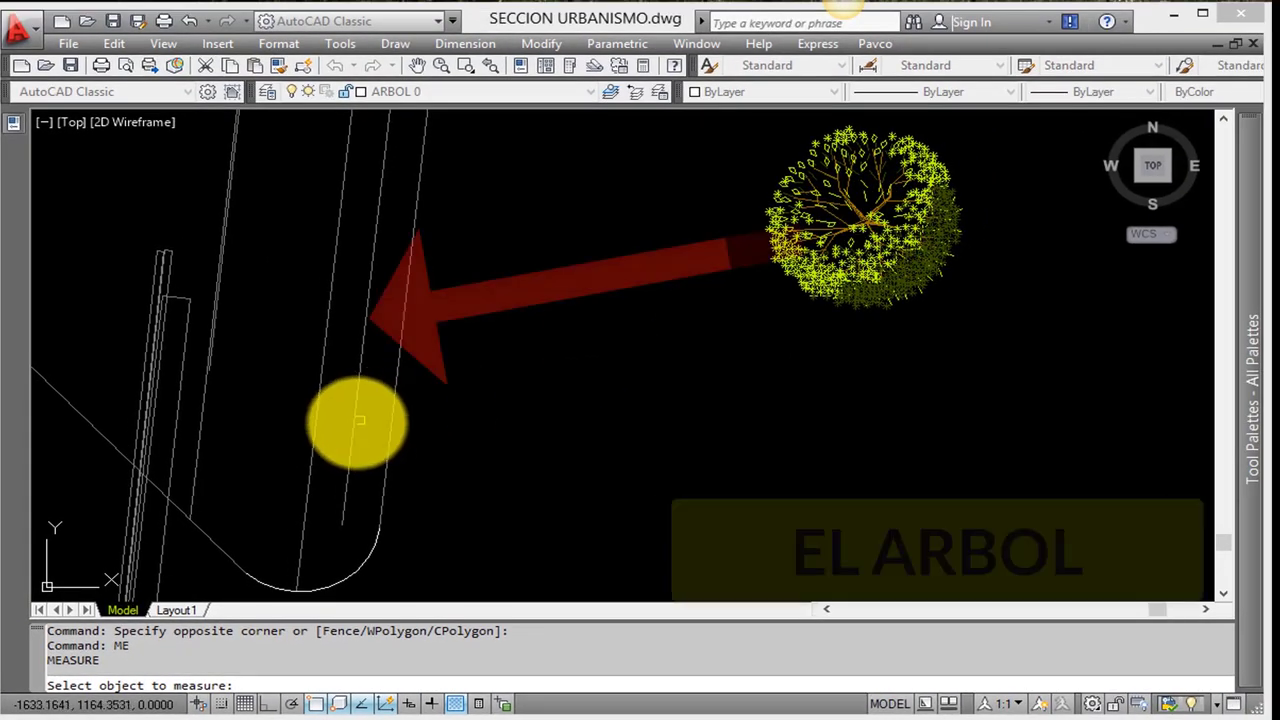
pyautogui.click(353, 424)
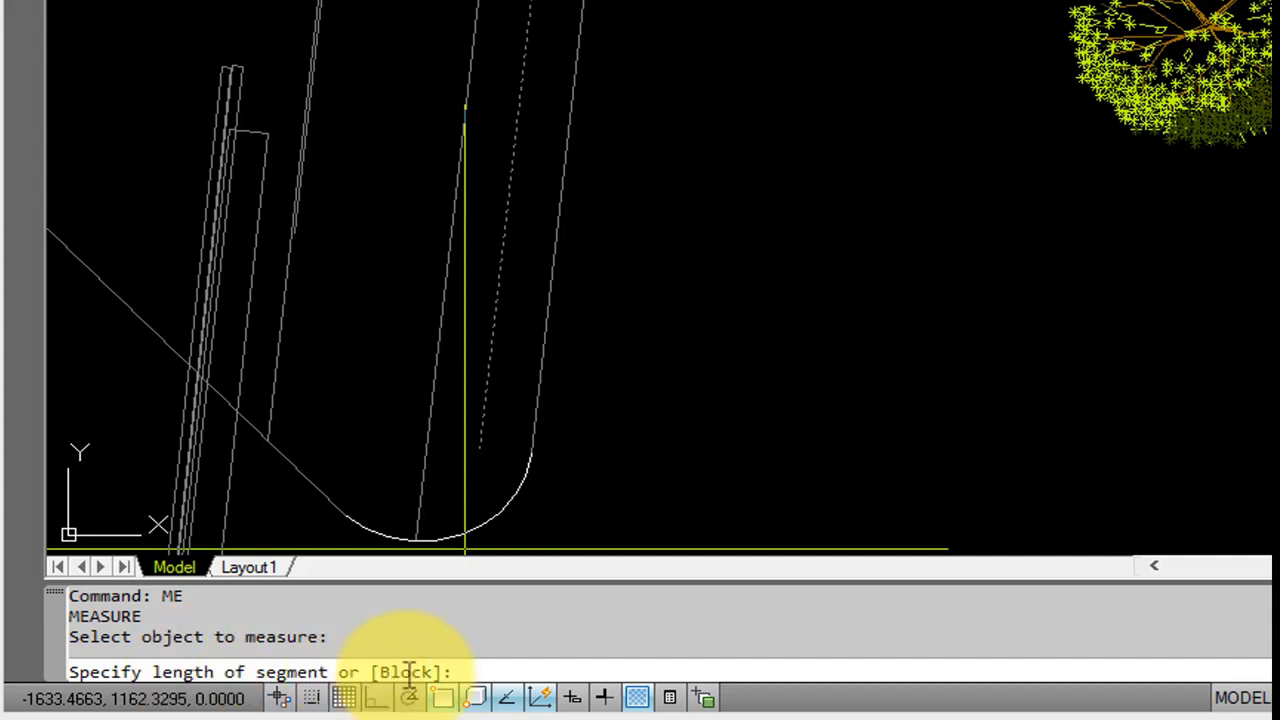
# Place block arbol 1 aligned with the line every 5 units
pyautogui.write('B')
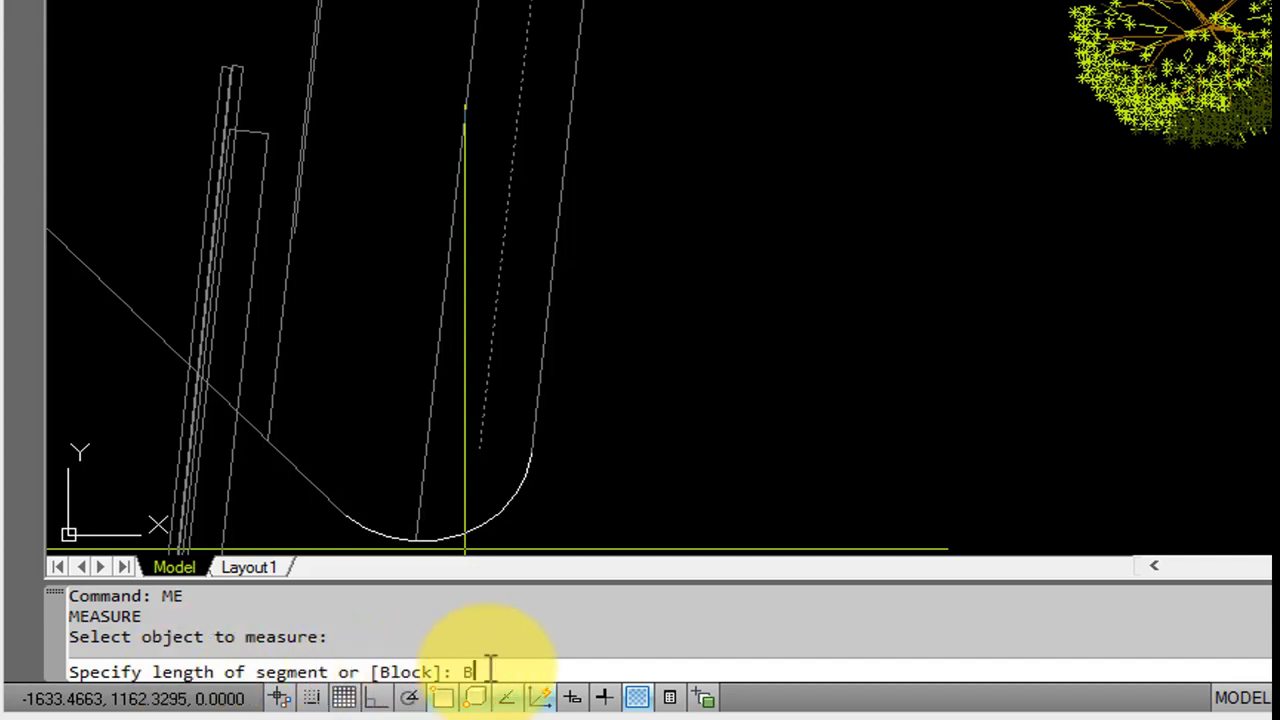
pyautogui.press('Return')
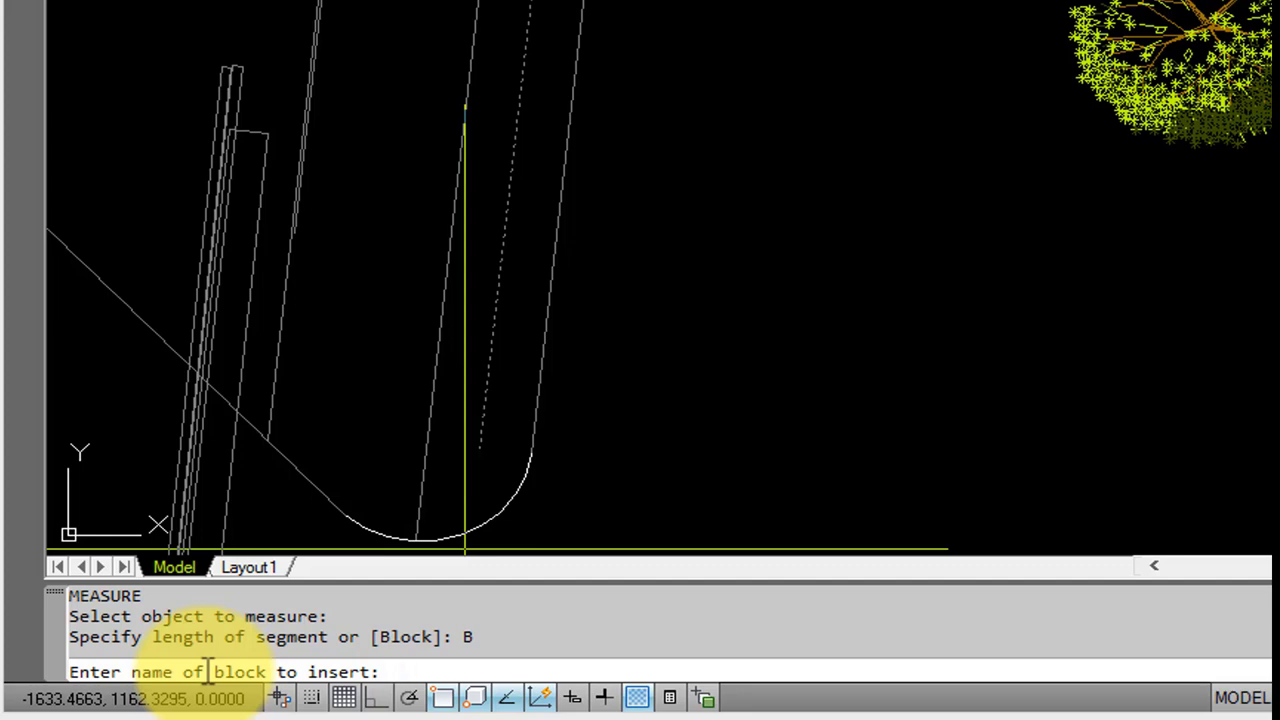
pyautogui.write('arbol 1')
pyautogui.press('Return')
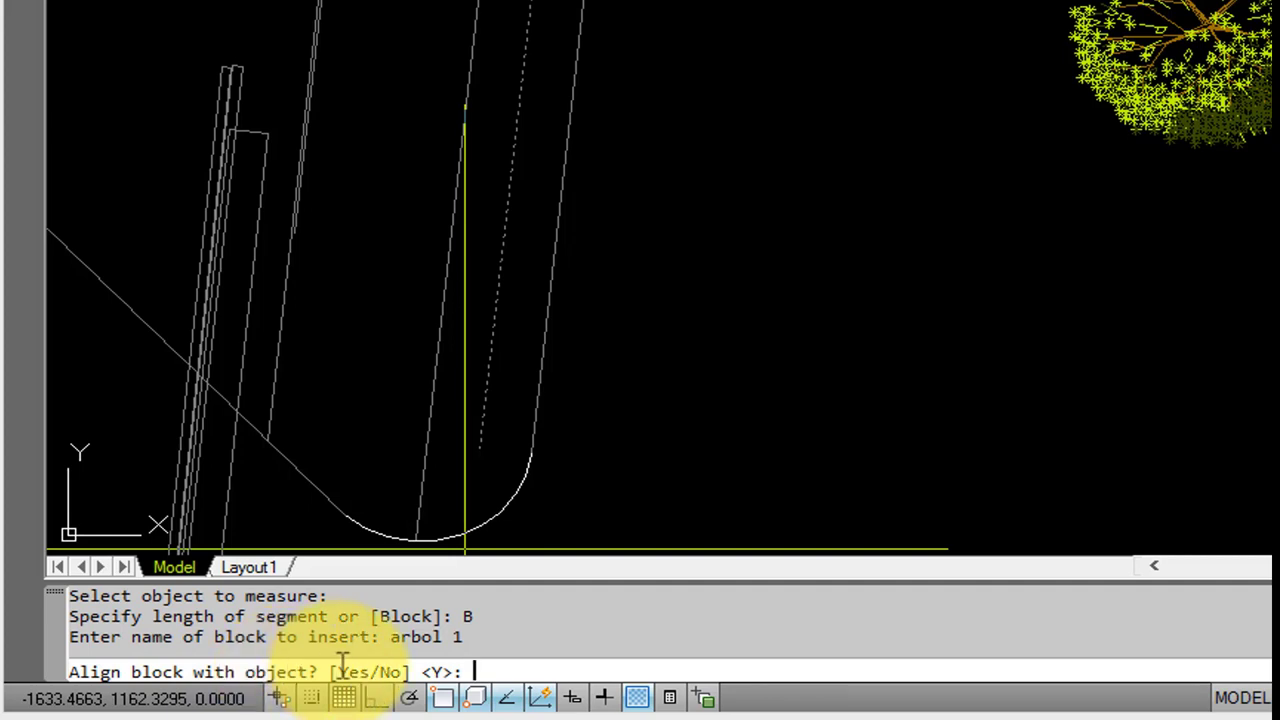
pyautogui.write('y')
pyautogui.press('Return')
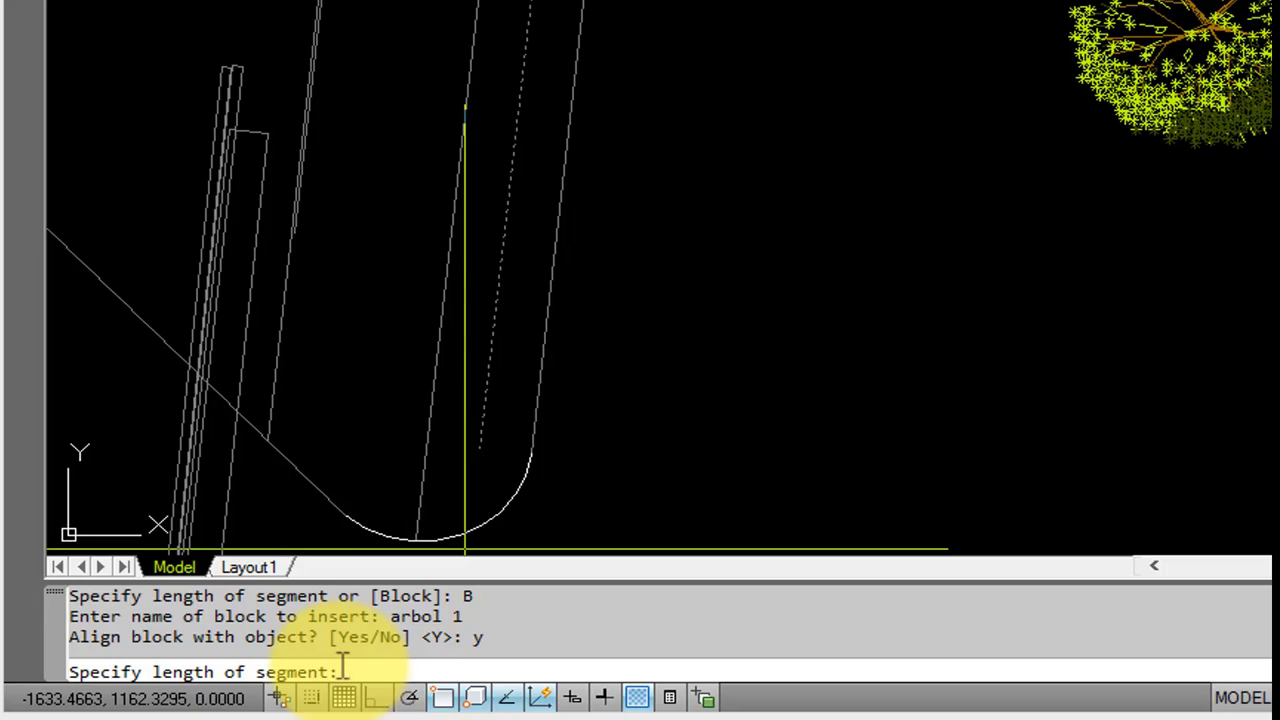
pyautogui.write('5')
pyautogui.press('Return')
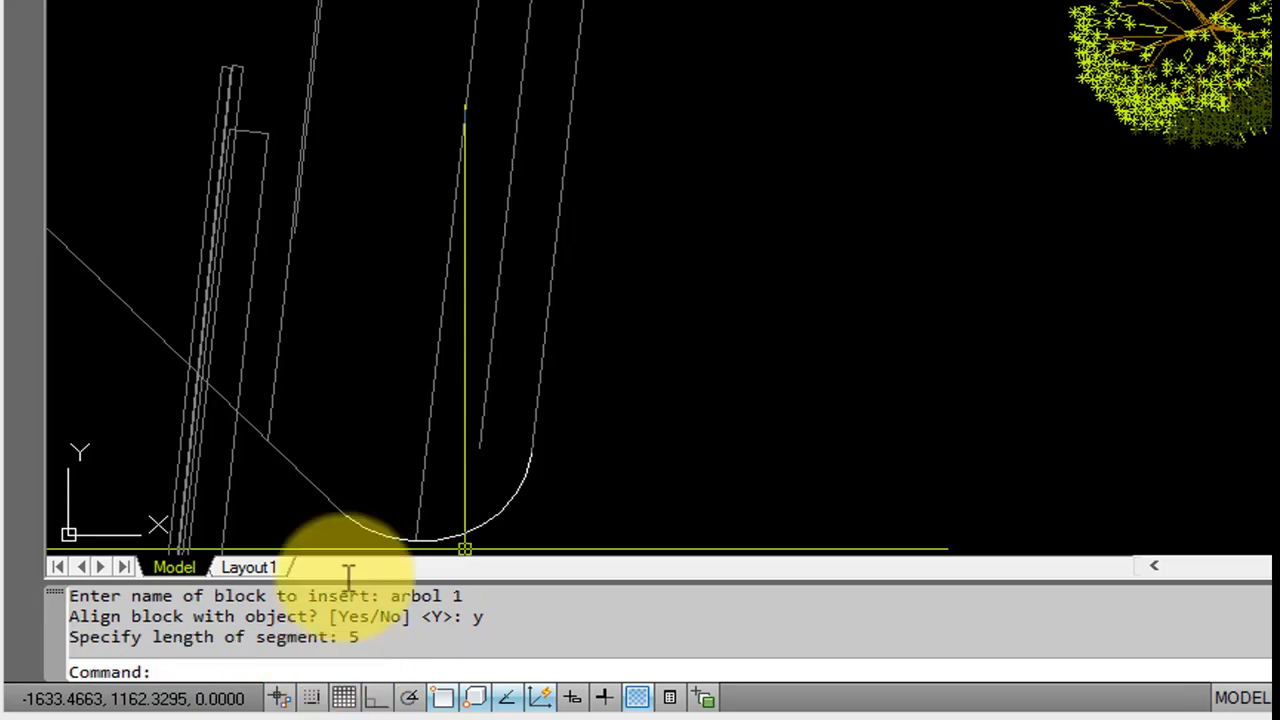
# Pan along the road curve to review the placed tree row
pyautogui.scroll(-5, 320, 540)
pyautogui.moveTo(903, 366); pyautogui.dragTo(404, 340, button='middle')
pyautogui.moveTo(929, 500); pyautogui.dragTo(557, 549, button='middle')
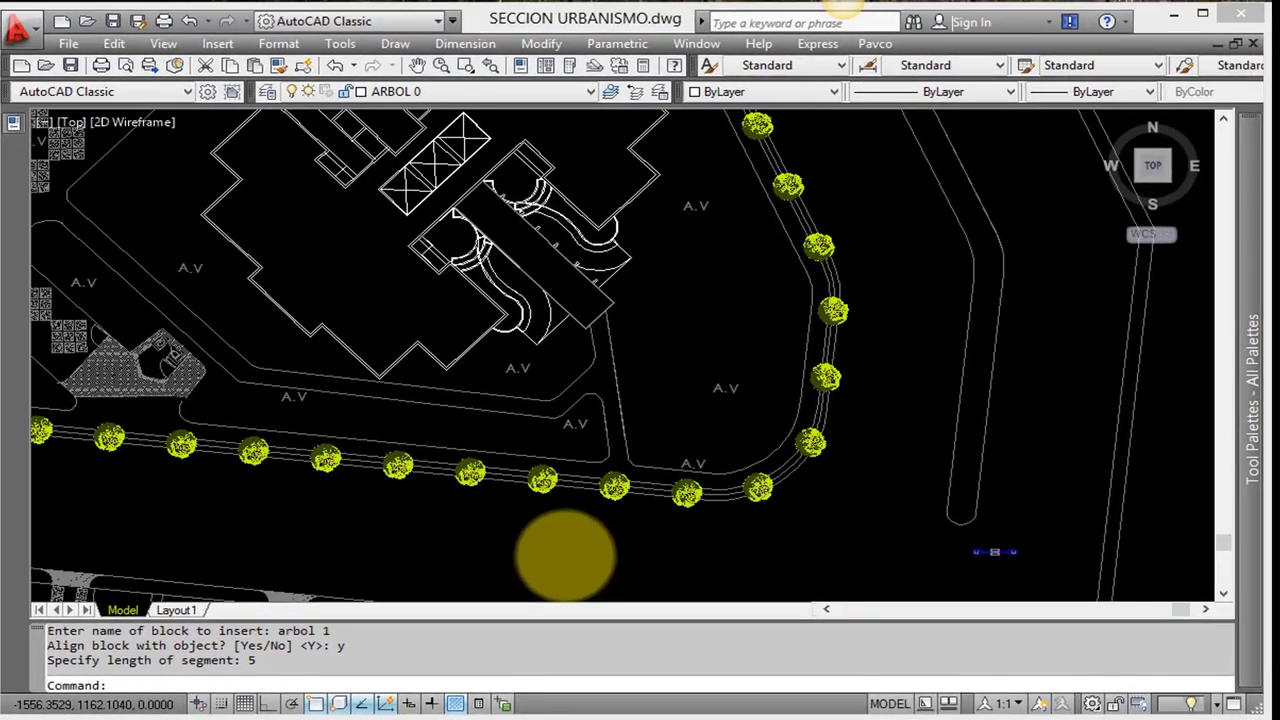
pyautogui.scroll(2, 833, 327)
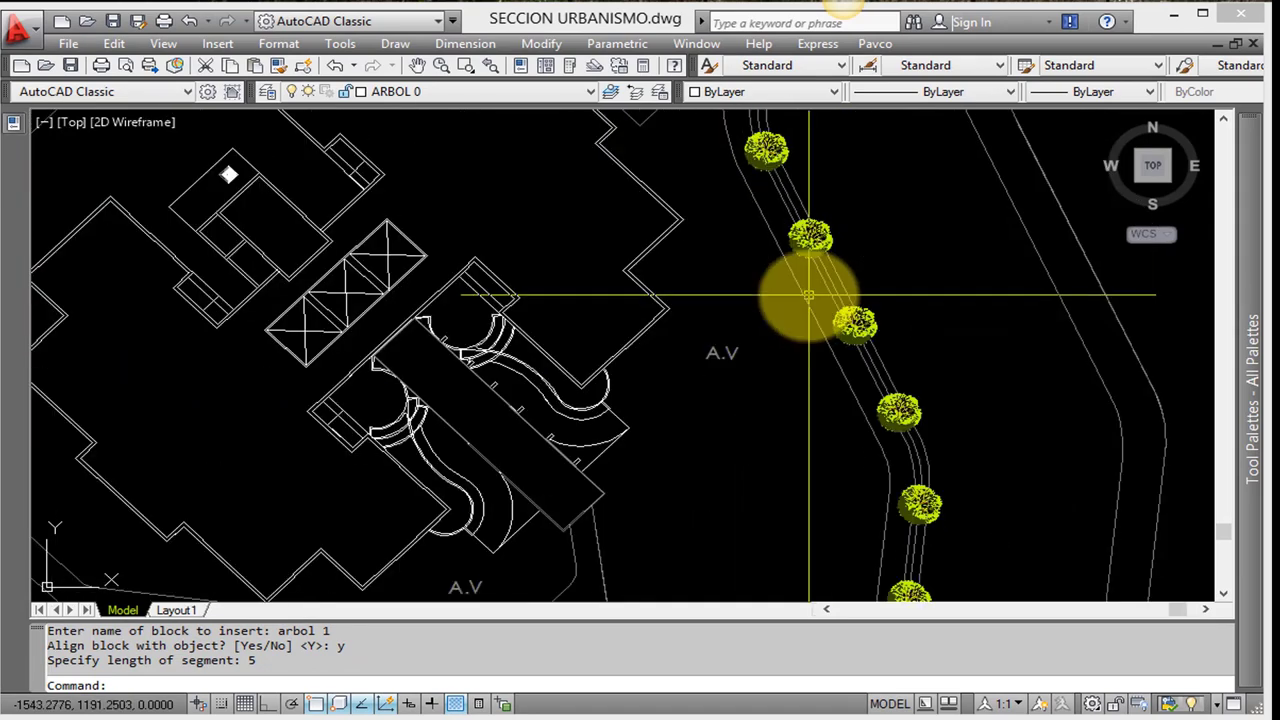
pyautogui.moveTo(808, 286)
pyautogui.mouseDown(button='middle')
pyautogui.moveTo(840, 437)
pyautogui.moveTo(900, 266)
pyautogui.moveTo(786, 343)
pyautogui.moveTo(786, 331)
pyautogui.mouseUp(button='middle')
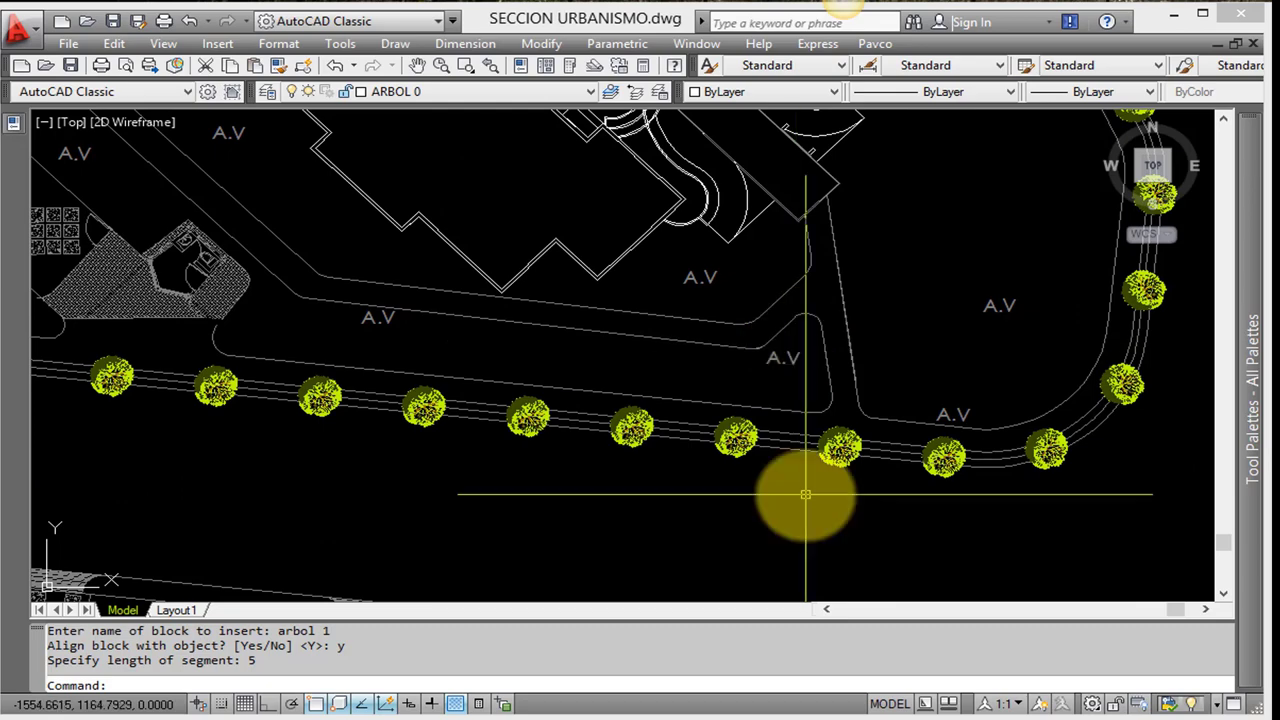
pyautogui.moveTo(806, 491); pyautogui.dragTo(686, 337, button='middle')
pyautogui.scroll(-4, 686, 331)
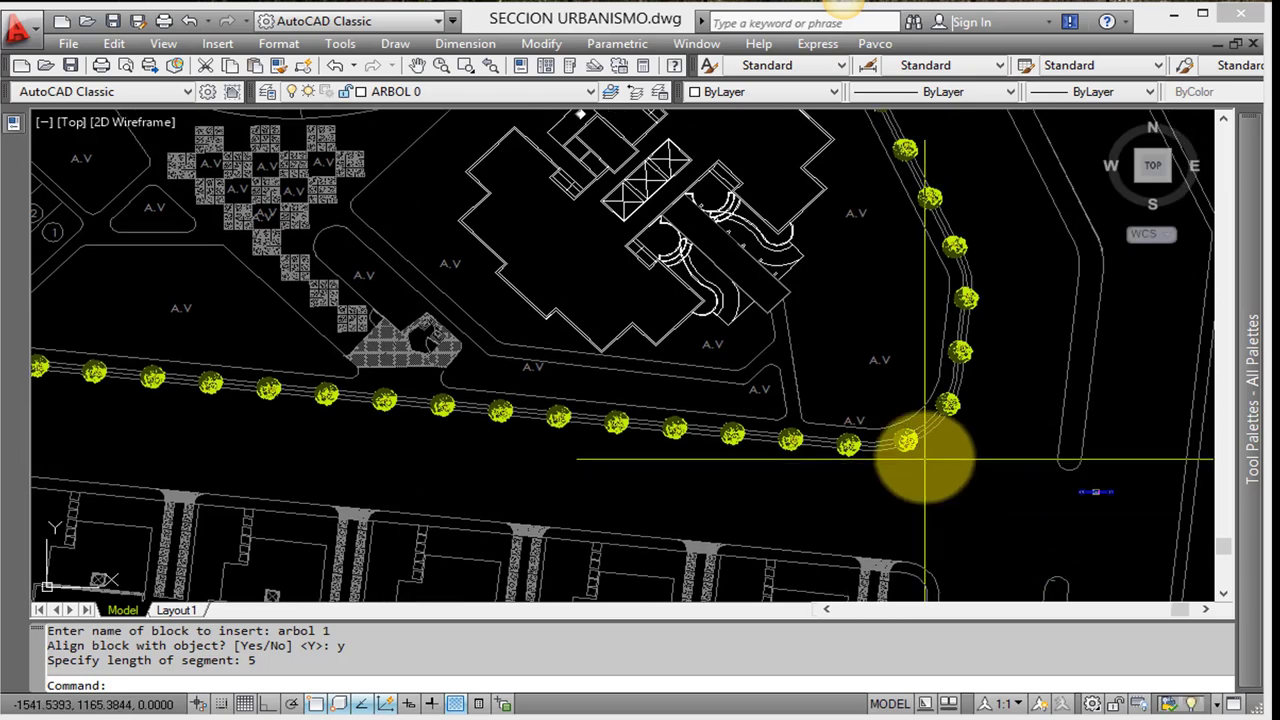
pyautogui.scroll(3, 929, 400)
# Select the placed trees near the hatched building to check them, then reframe the road curve
pyautogui.click(885, 438)
pyautogui.moveTo(609, 457); pyautogui.dragTo(1097, 503, button='middle')
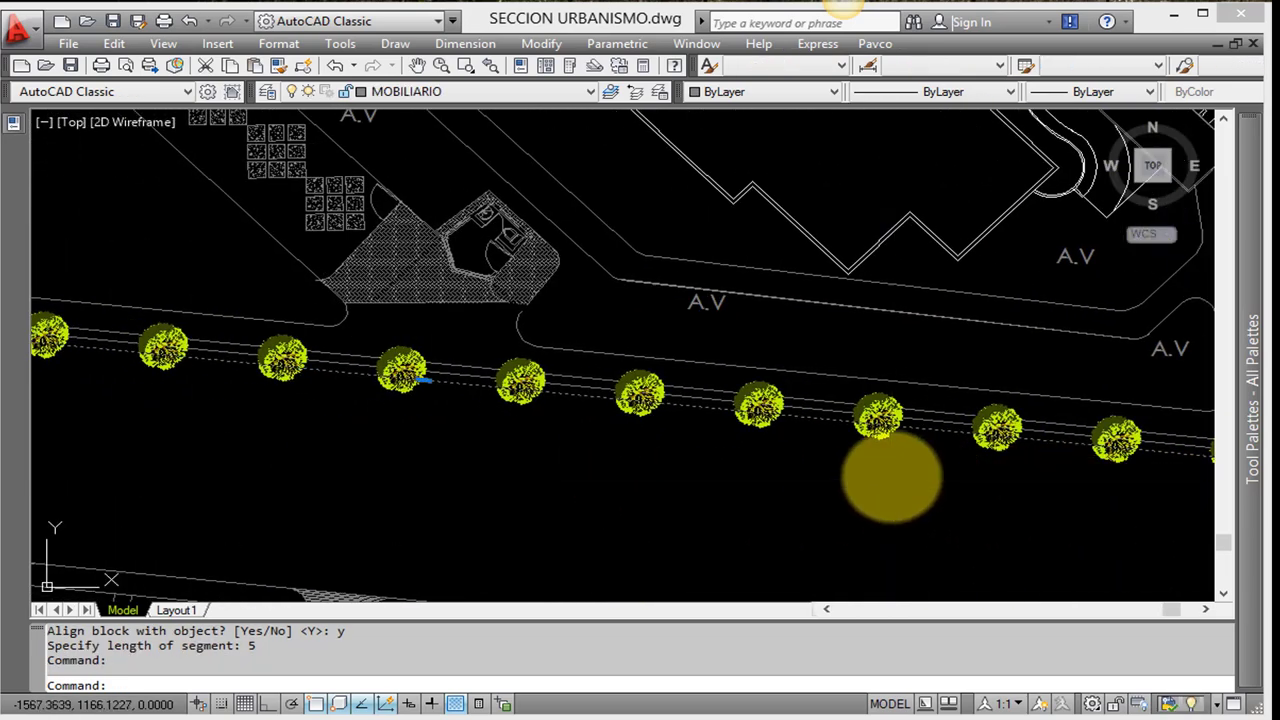
pyautogui.scroll(-2, 891, 476)
pyautogui.press('Escape')
pyautogui.scroll(-4, 860, 470)
pyautogui.scroll(4, 886, 471)
pyautogui.click(886, 471)
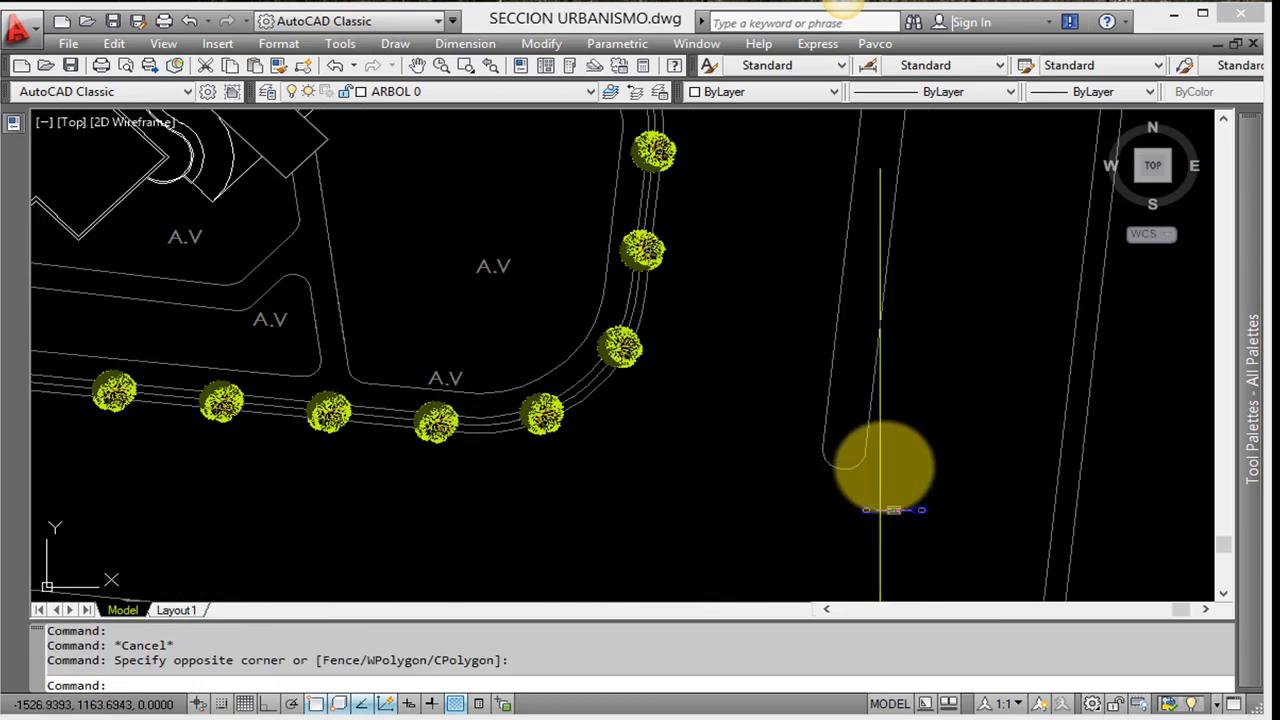
pyautogui.scroll(3, 786, 543)
pyautogui.scroll(3, 795, 527)
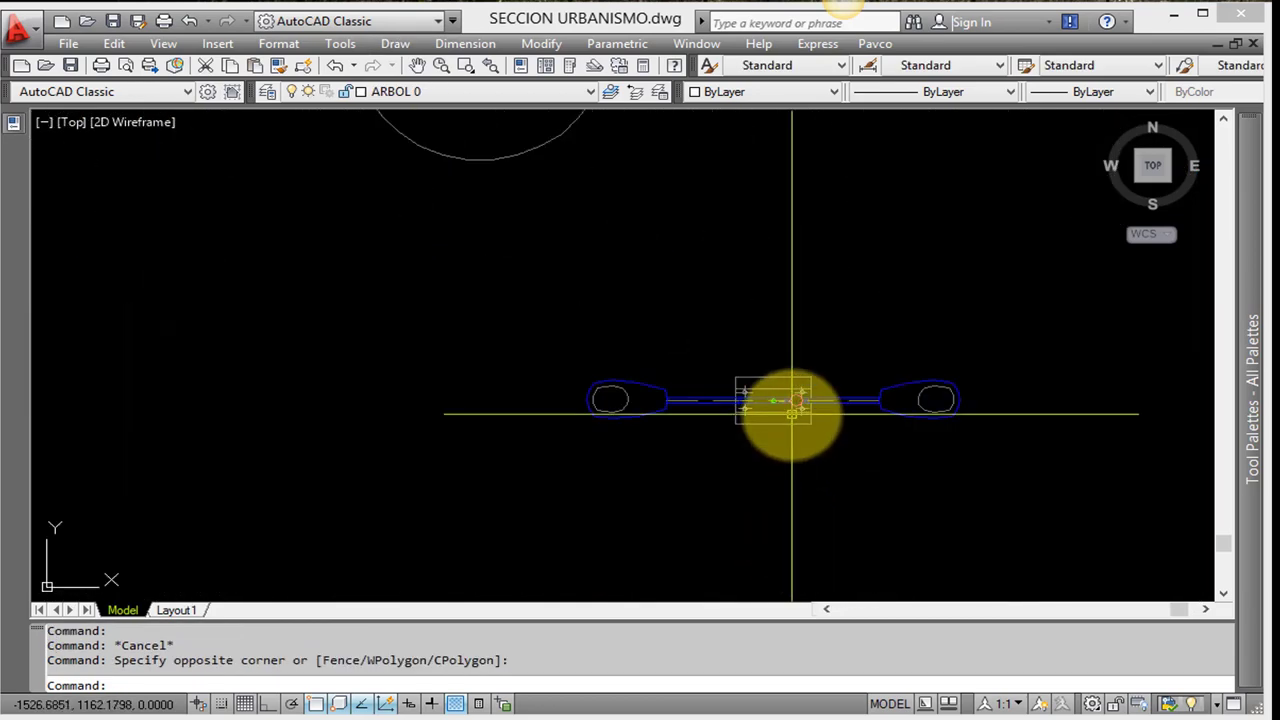
pyautogui.press('Escape')
pyautogui.scroll(-5, 755, 410)
pyautogui.moveTo(749, 300); pyautogui.dragTo(730, 492, button='middle')
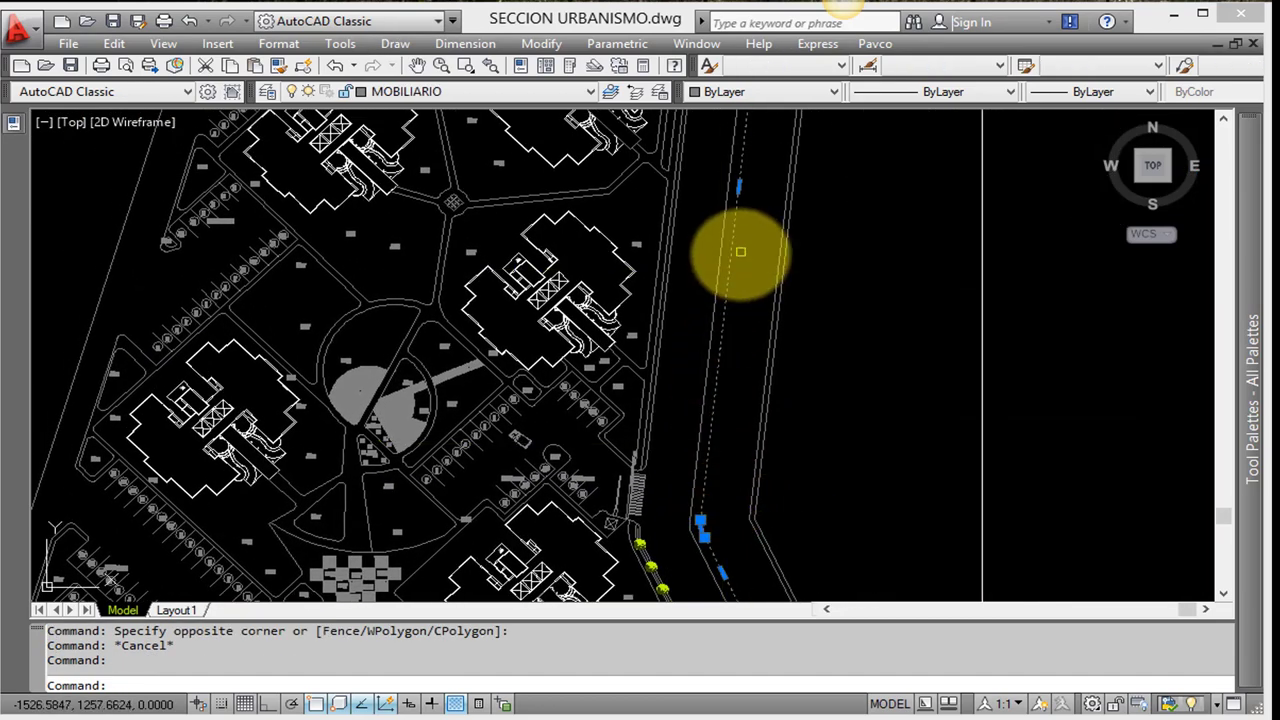
pyautogui.moveTo(740, 251)
pyautogui.mouseDown(button='middle')
pyautogui.moveTo(740, 357)
pyautogui.moveTo(749, 186)
pyautogui.mouseUp(button='middle')
pyautogui.moveTo(775, 412); pyautogui.dragTo(766, 309, button='middle')
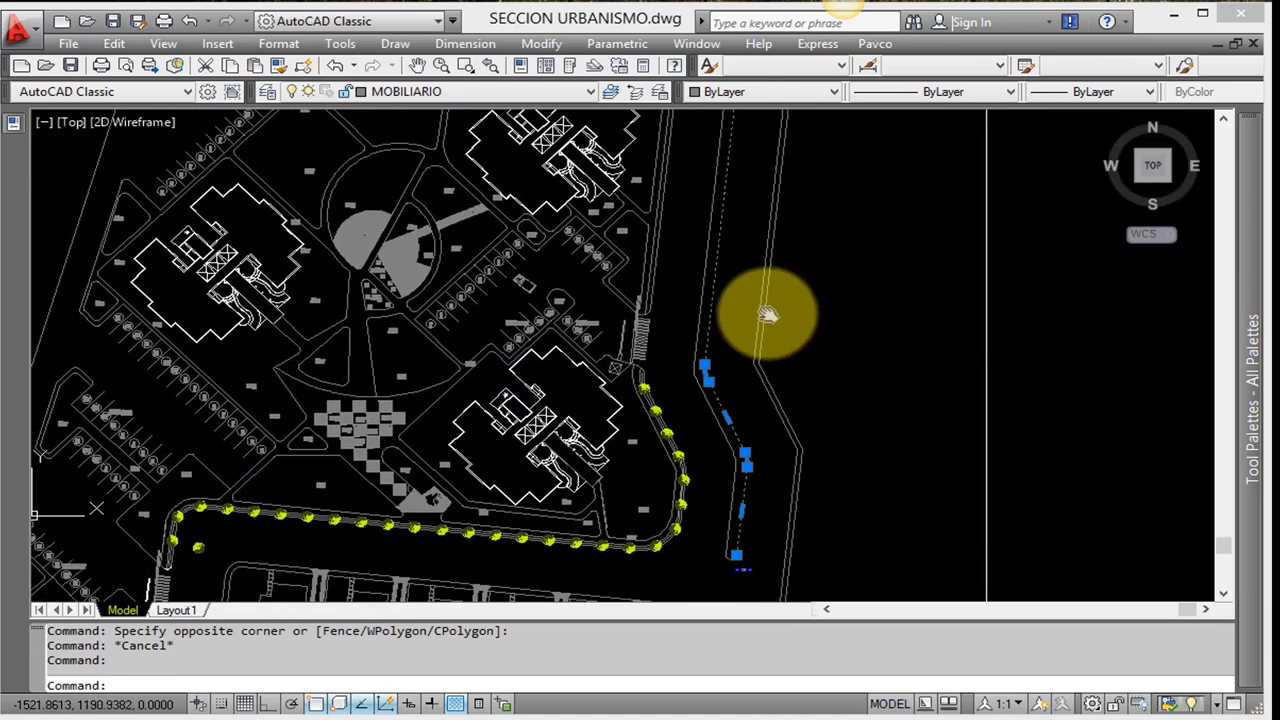
pyautogui.scroll(3, 734, 386)
pyautogui.scroll(2, 716, 416)
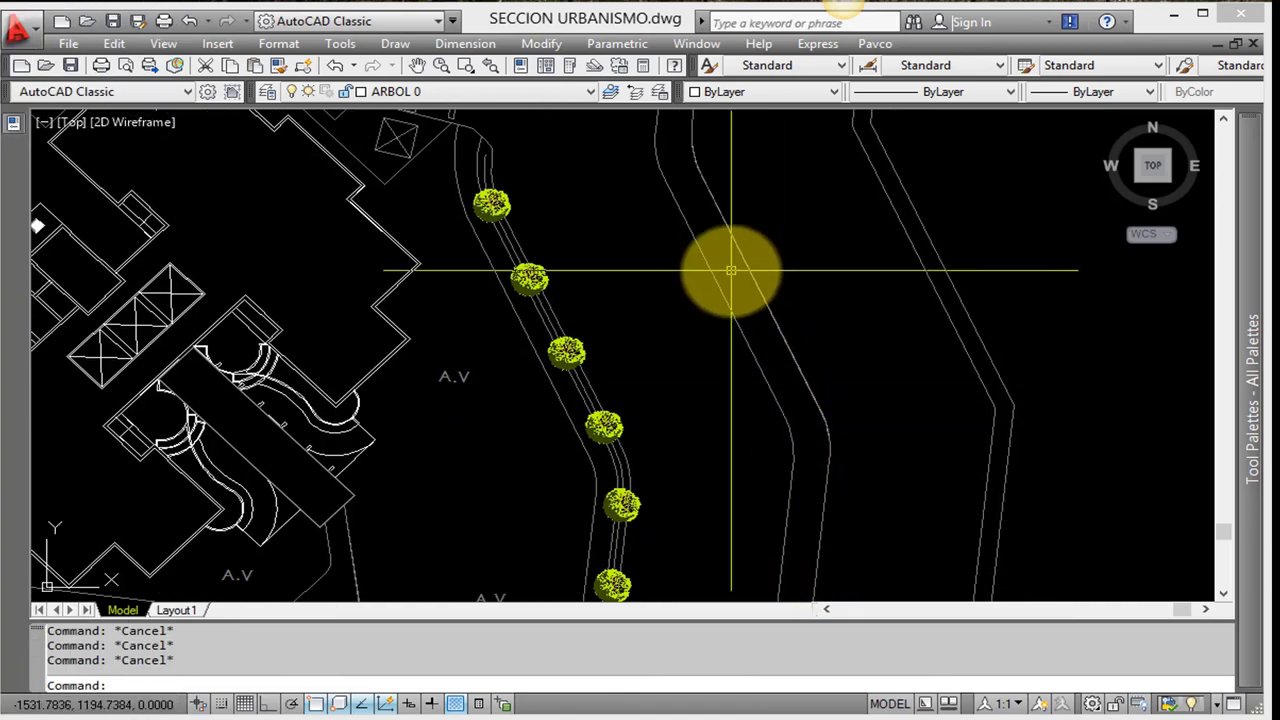
# Measure the distance across the road with DIST, reading 2.0000
pyautogui.scroll(3, 729, 300)
pyautogui.write('dal')
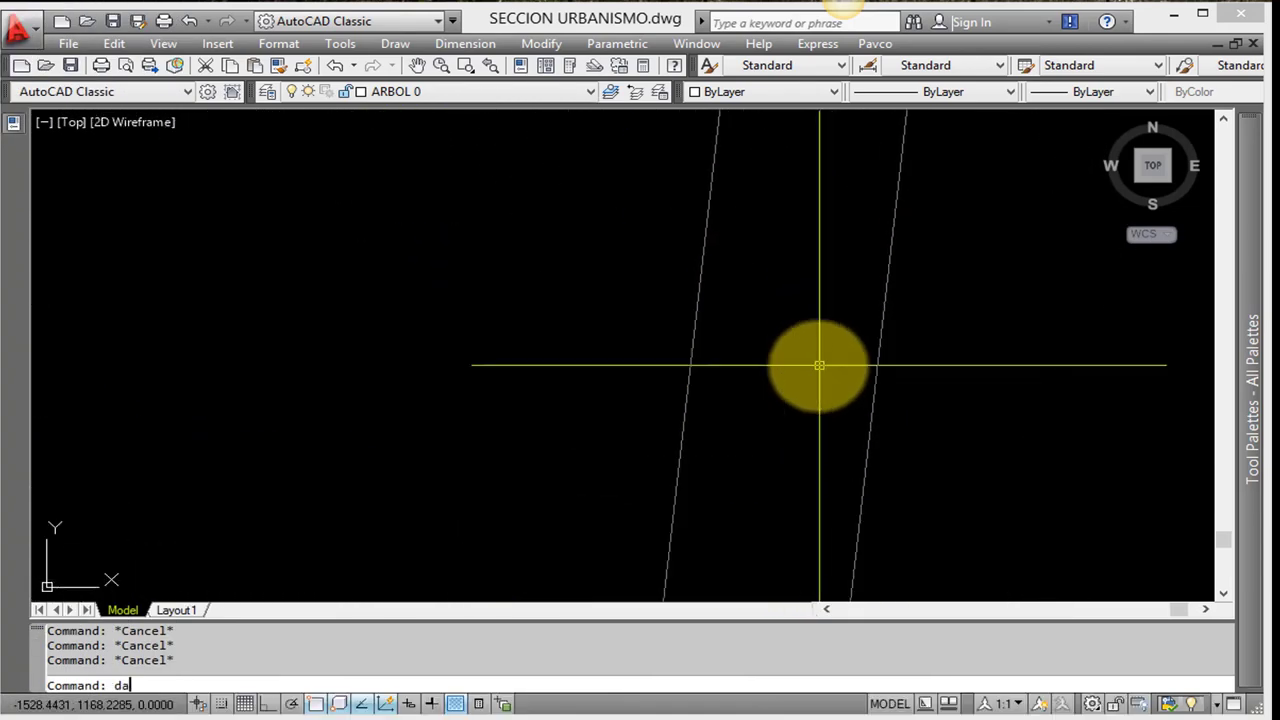
pyautogui.press('Return')
pyautogui.press('Escape')
pyautogui.press('Escape')
pyautogui.press('Escape')
pyautogui.write('di')
pyautogui.press('Return')
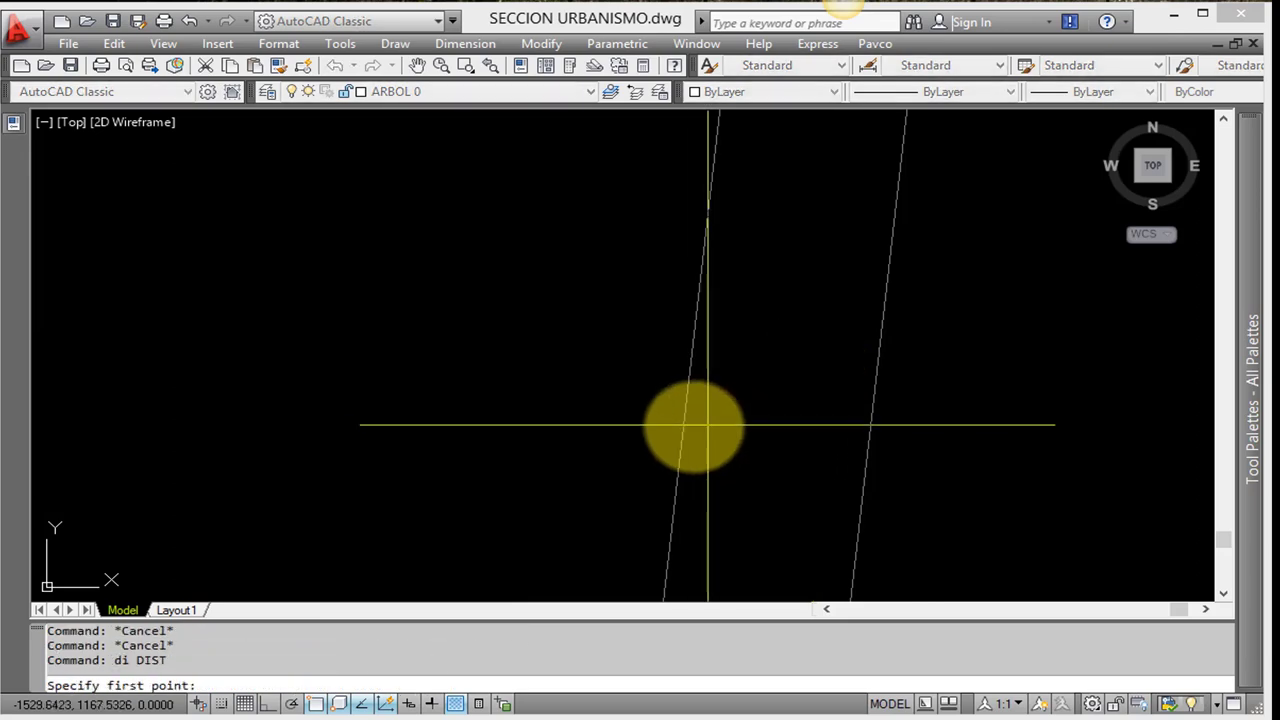
pyautogui.click(684, 428)
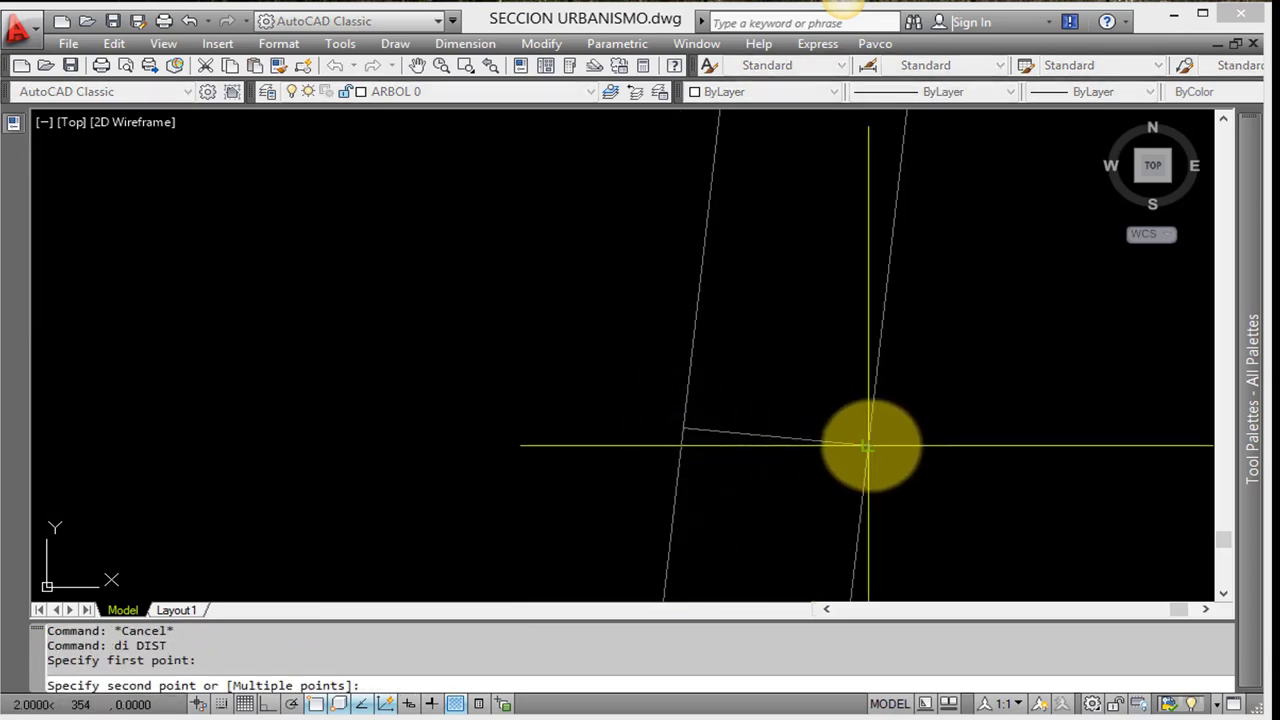
pyautogui.click(869, 445)
pyautogui.scroll(-3, 845, 400)
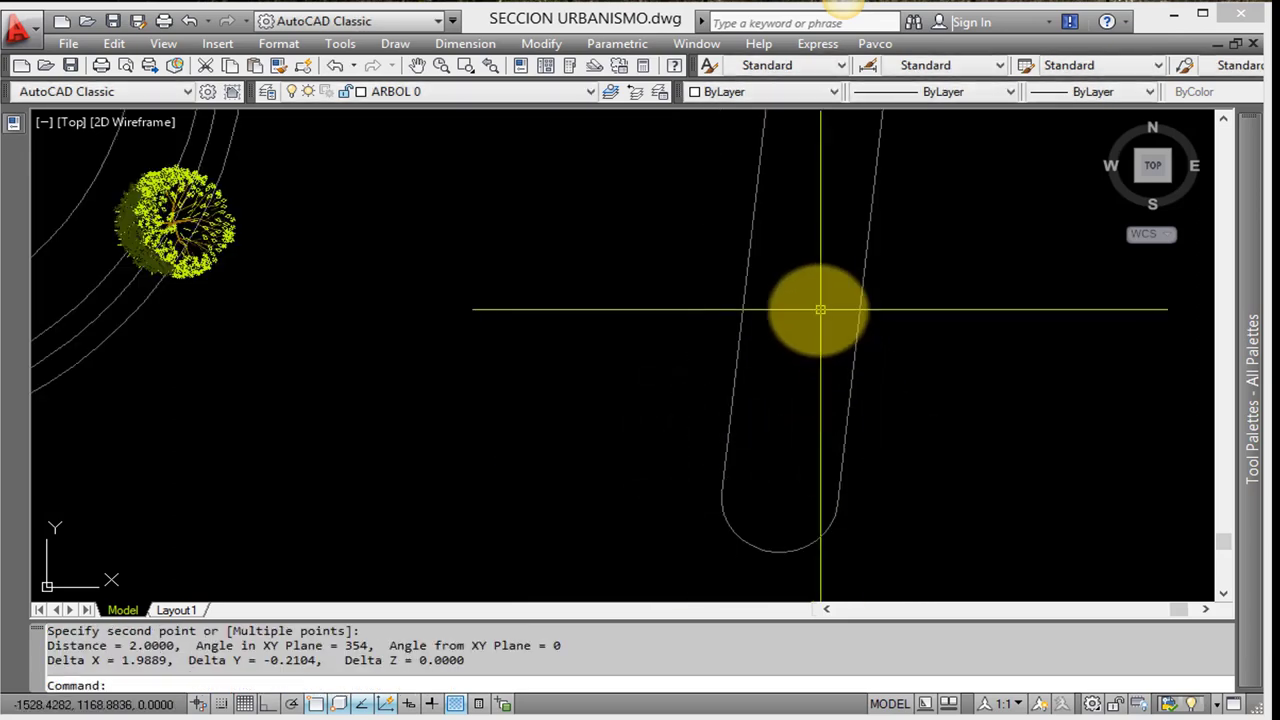
pyautogui.scroll(-2, 812, 325)
pyautogui.scroll(3, 815, 335)
pyautogui.press('Escape')
pyautogui.press('Escape')
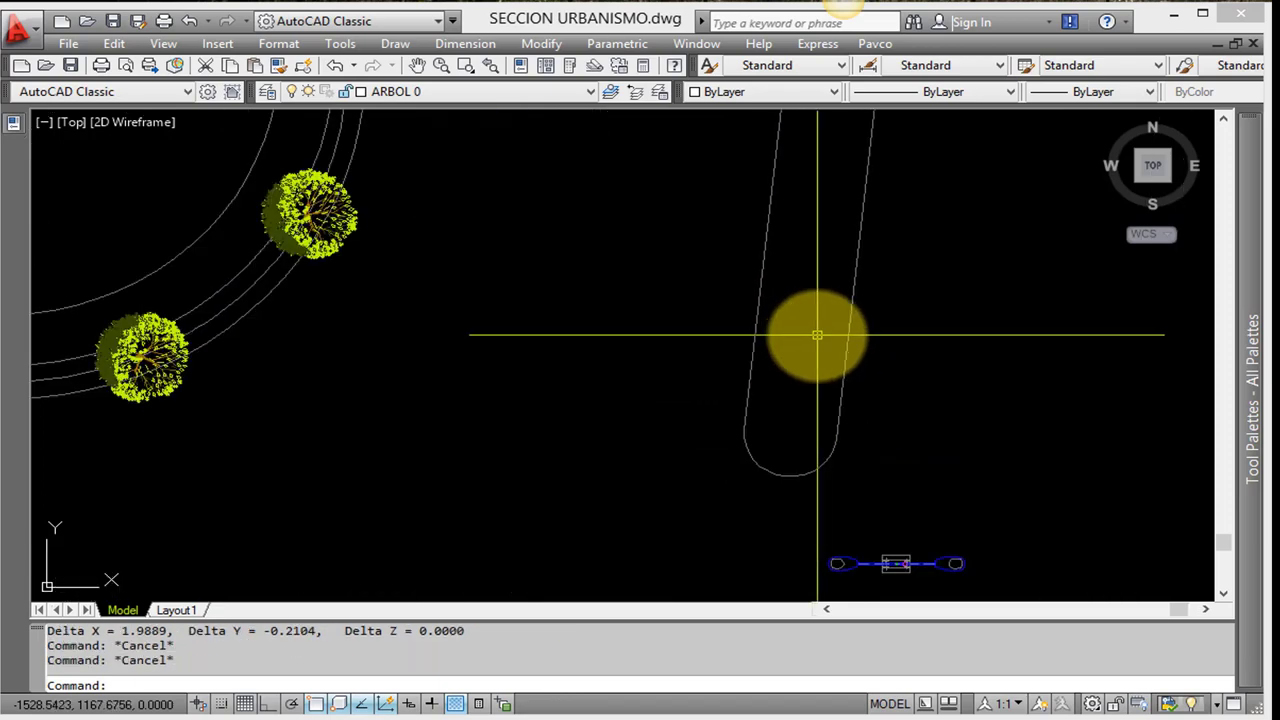
pyautogui.write('o')
# Offset the U-shaped path's right edge 1 unit inward
pyautogui.press('Return')
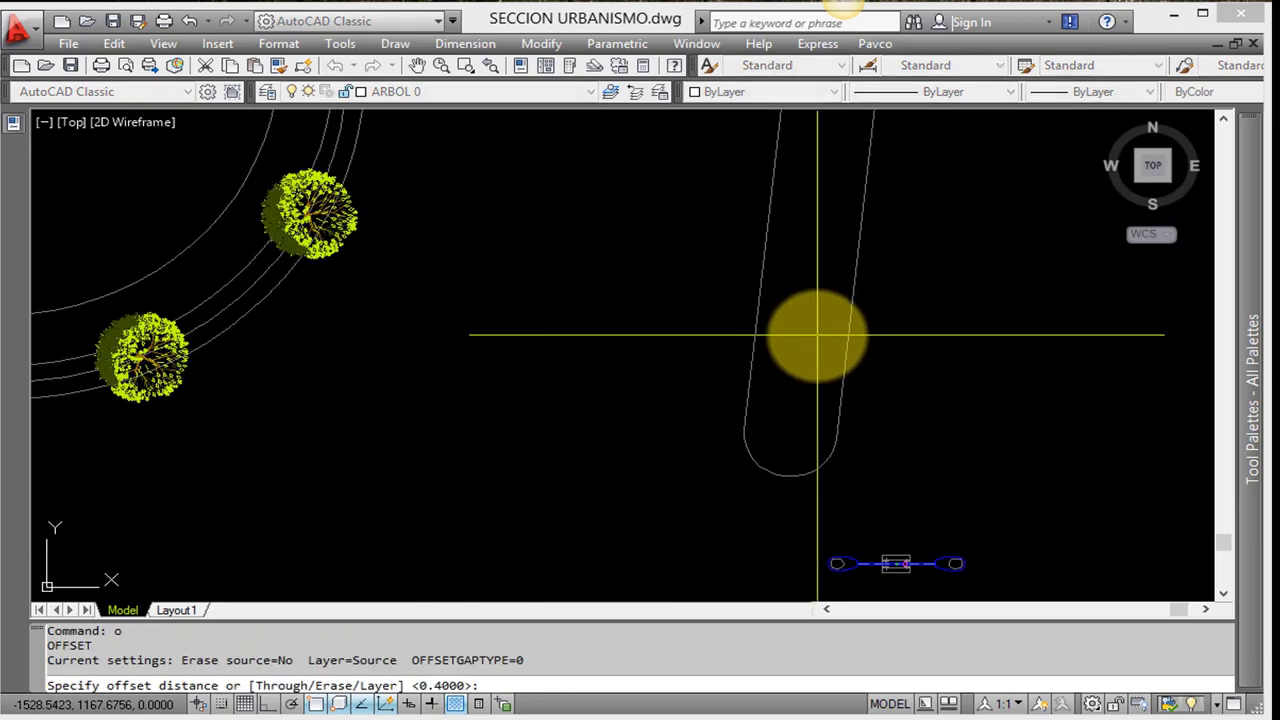
pyautogui.write('1')
pyautogui.press('Return')
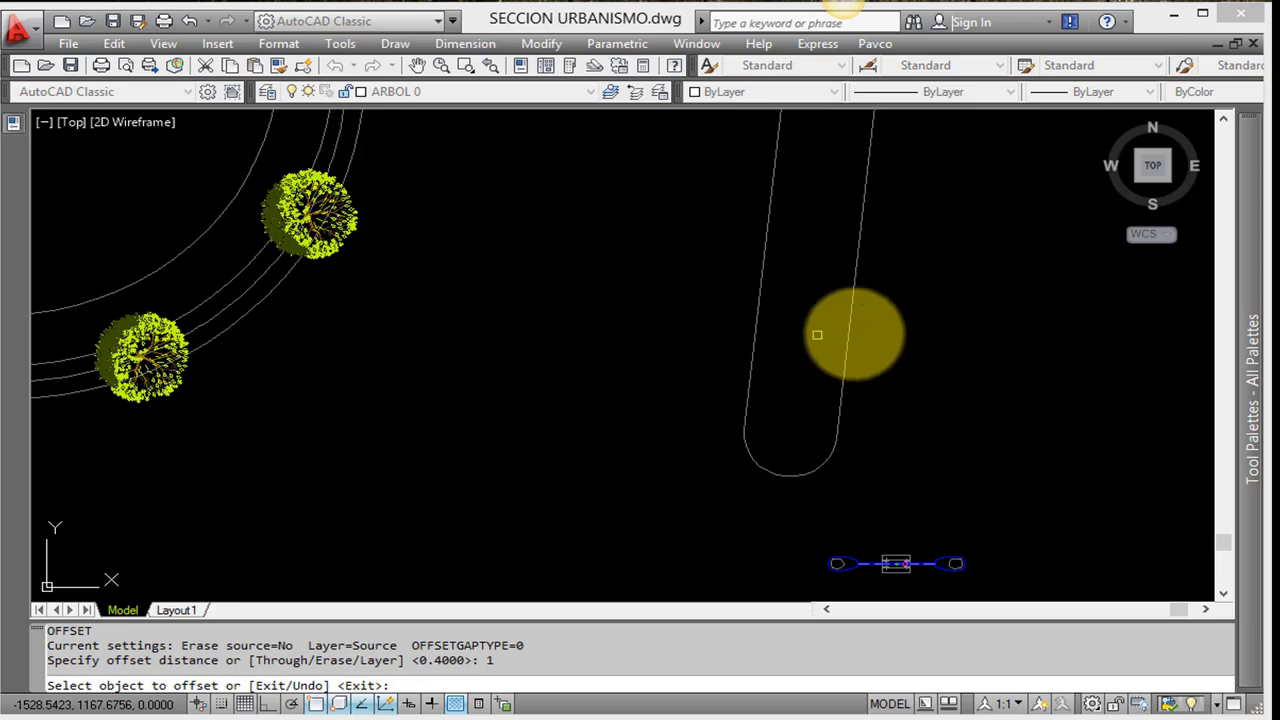
pyautogui.click(840, 369)
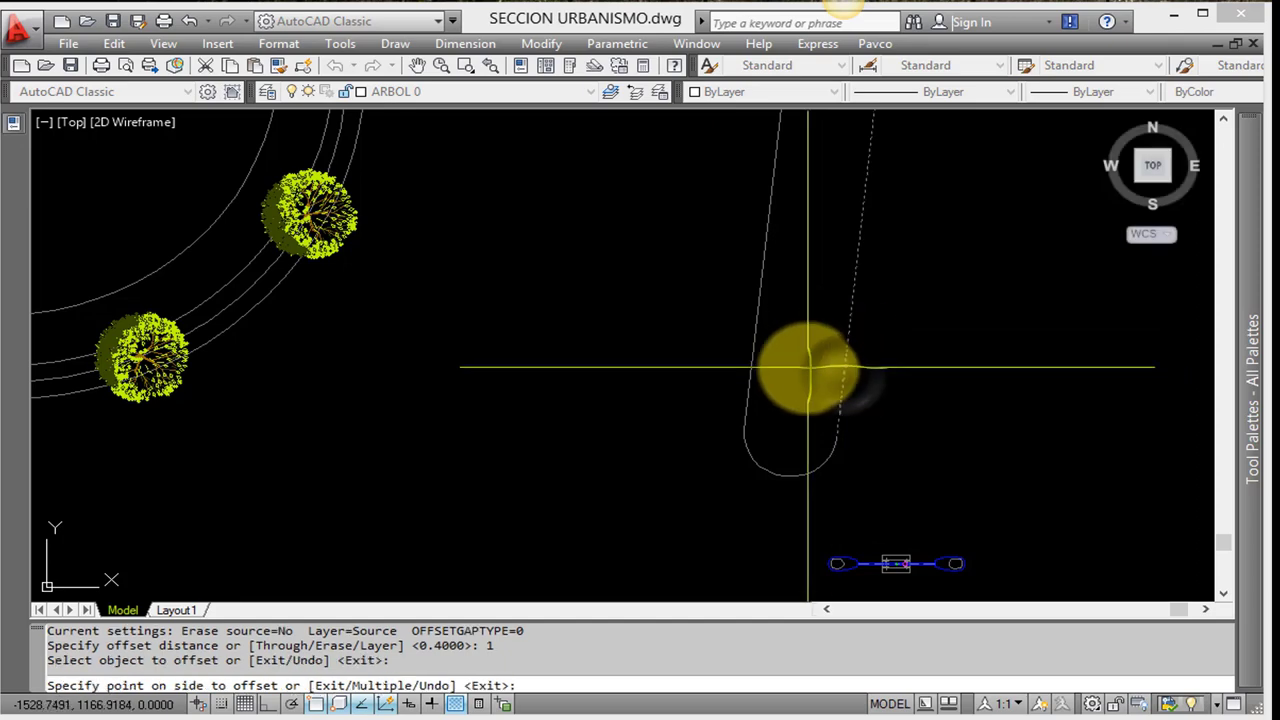
pyautogui.click(808, 366)
pyautogui.scroll(-3, 811, 381)
pyautogui.press('Escape')
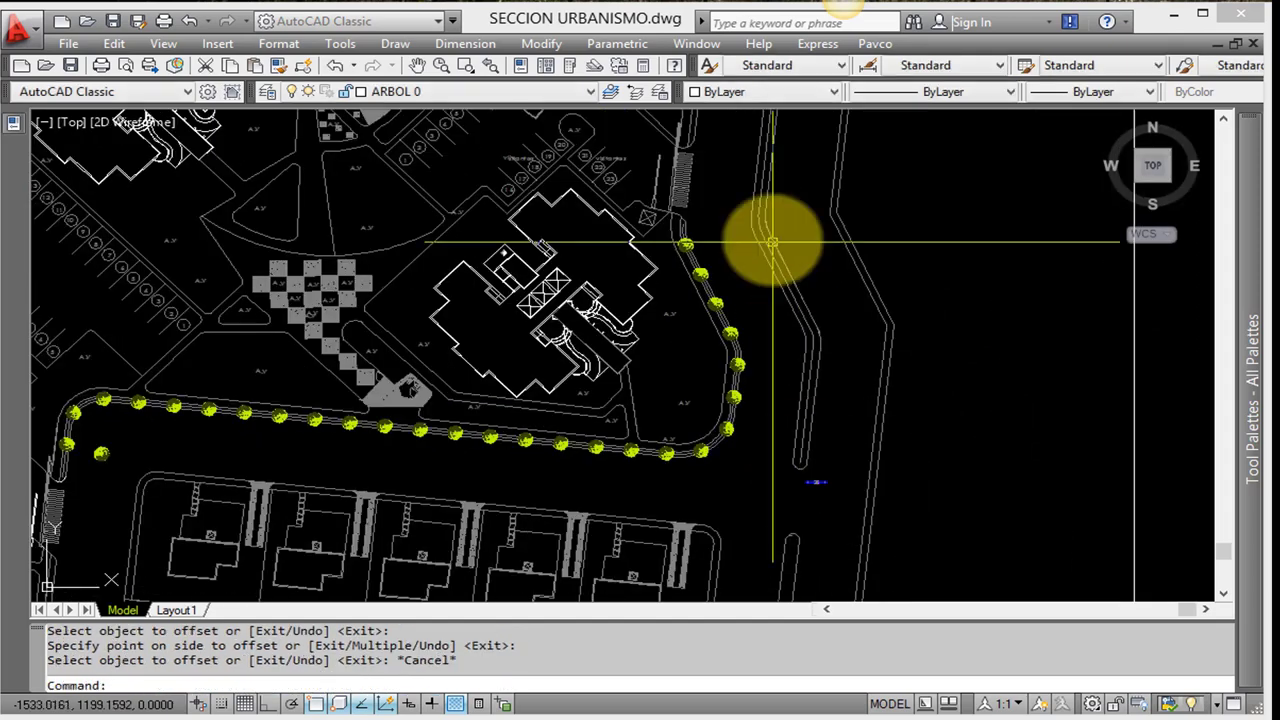
# Pan and zoom onto the street-light fixture drawing beside the site plan
pyautogui.moveTo(766, 234)
pyautogui.mouseDown(button='middle')
pyautogui.moveTo(752, 445)
pyautogui.moveTo(777, 194)
pyautogui.mouseUp(button='middle')
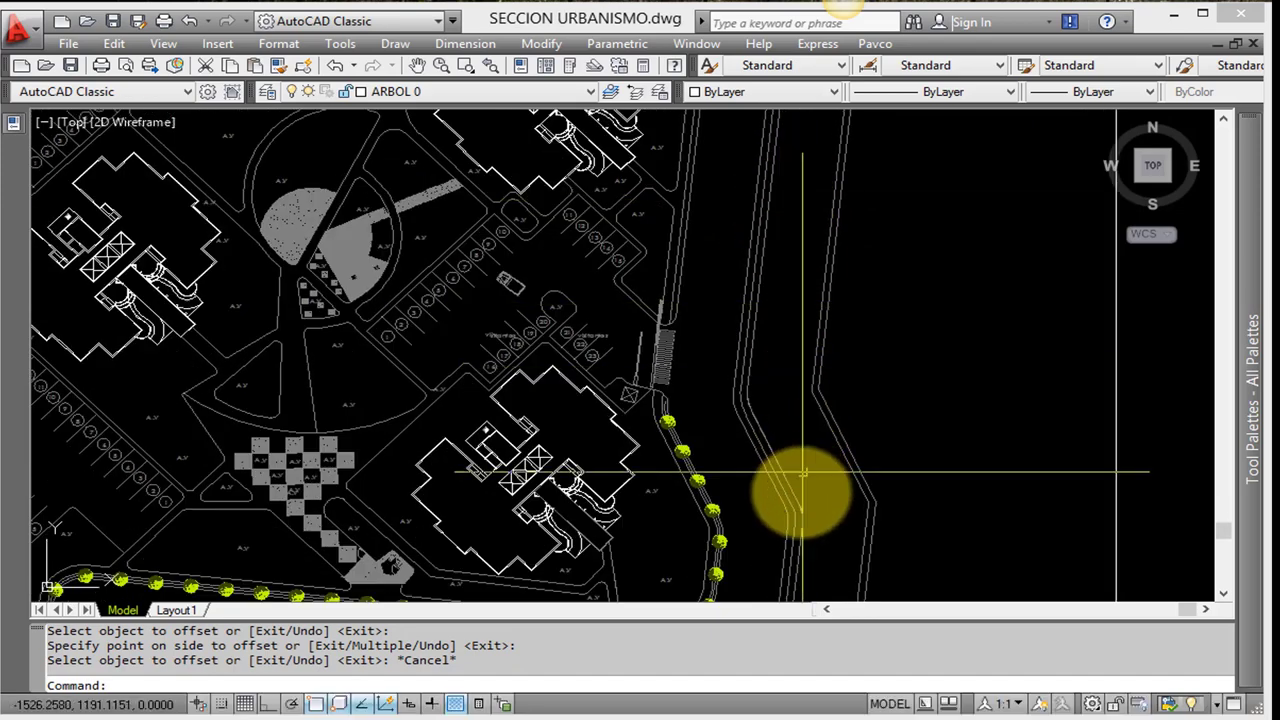
pyautogui.moveTo(800, 571); pyautogui.dragTo(808, 257, button='middle')
pyautogui.scroll(10, 977, 470)
pyautogui.scroll(3, 977, 470)
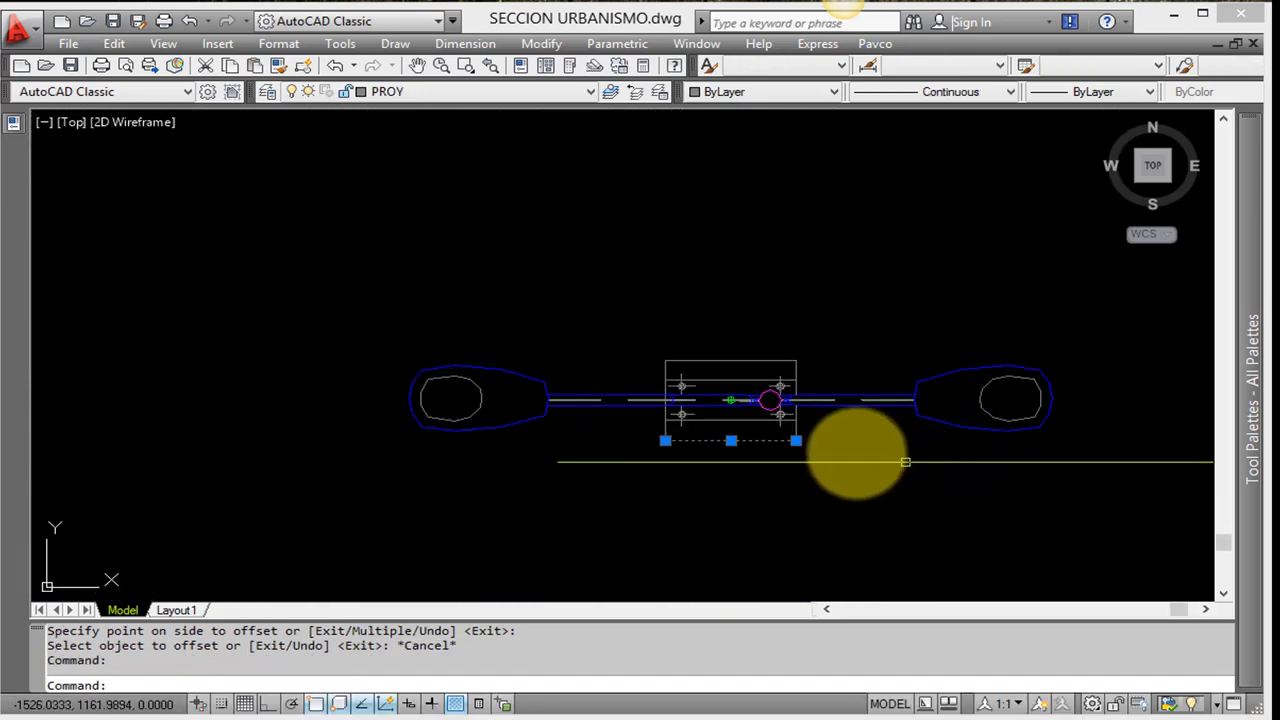
# Name a new block LUMINARIA and window-select the street light's 58 objects
pyautogui.press('Escape')
pyautogui.press('Escape')
pyautogui.press('Escape')
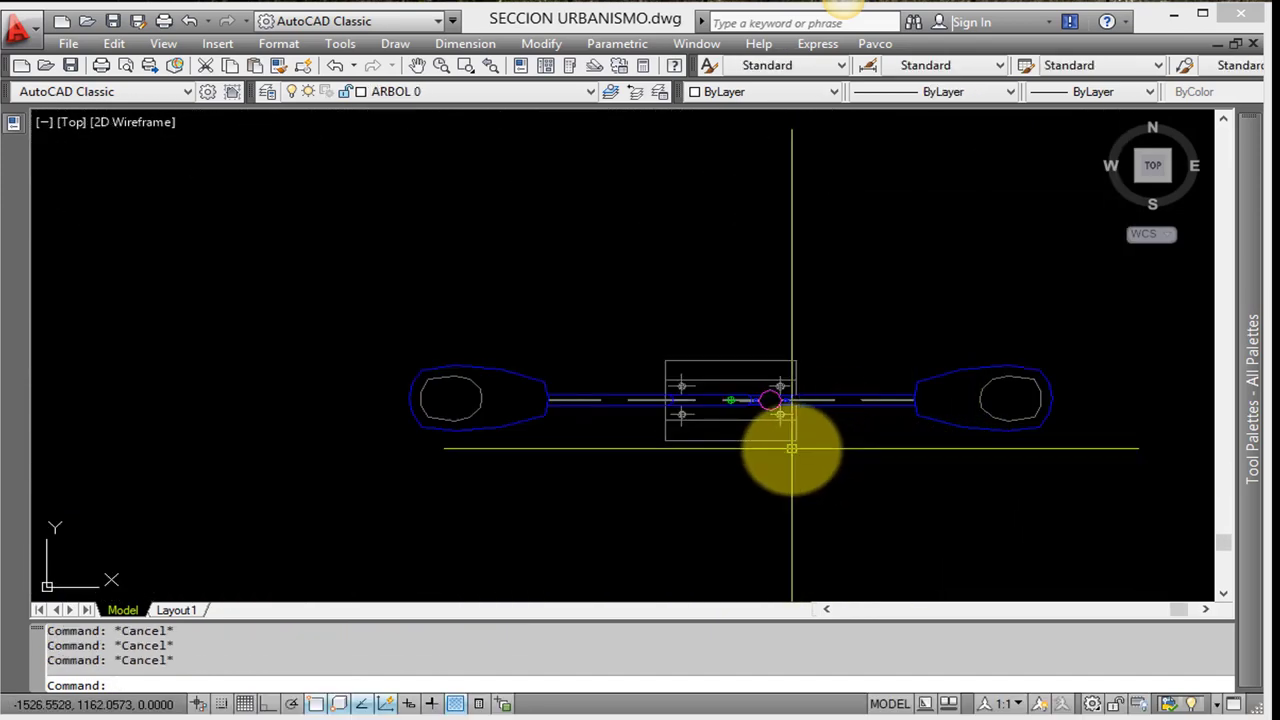
pyautogui.write('B')
pyautogui.press('Return')
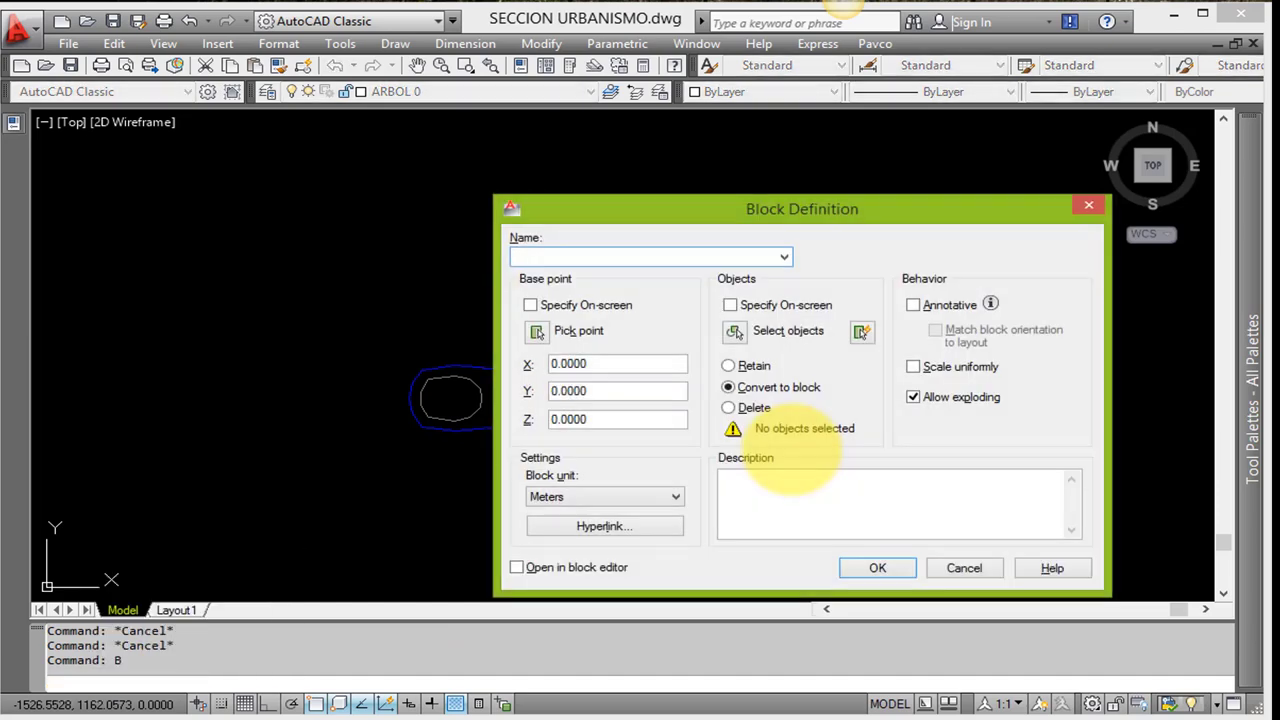
pyautogui.click(524, 258)
pyautogui.write('luminaria')
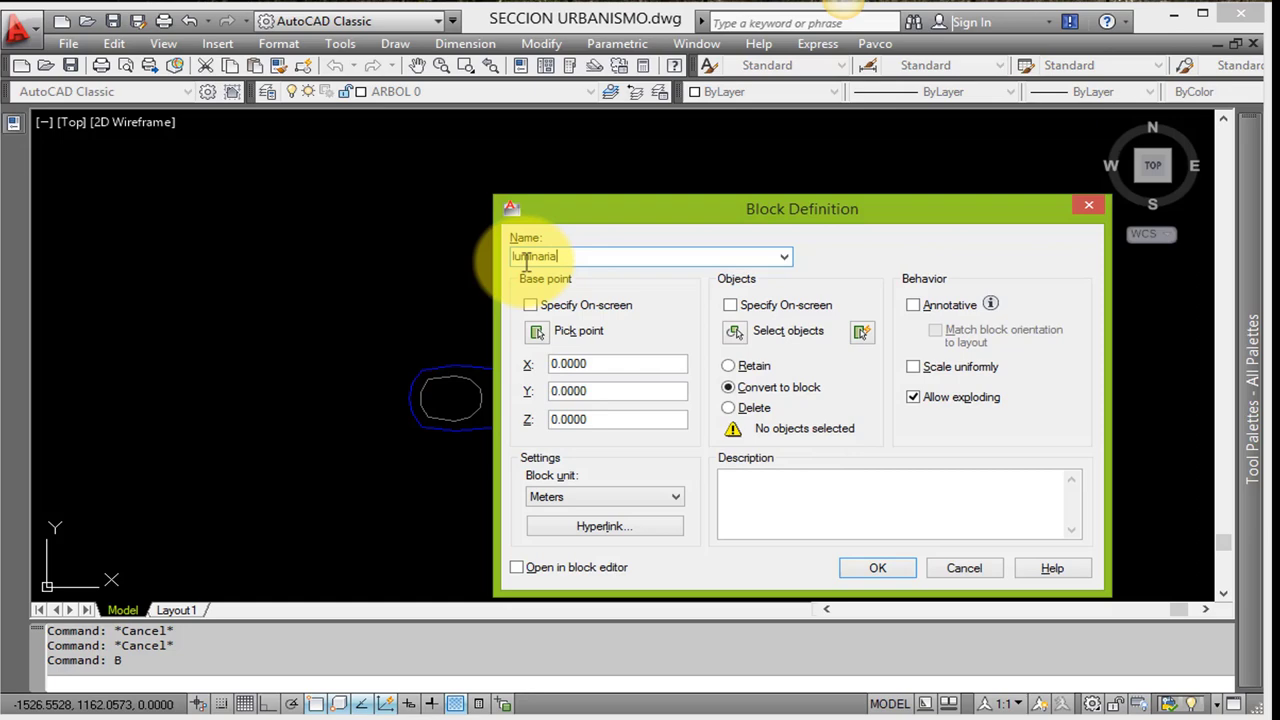
pyautogui.write('LUMINARIA')
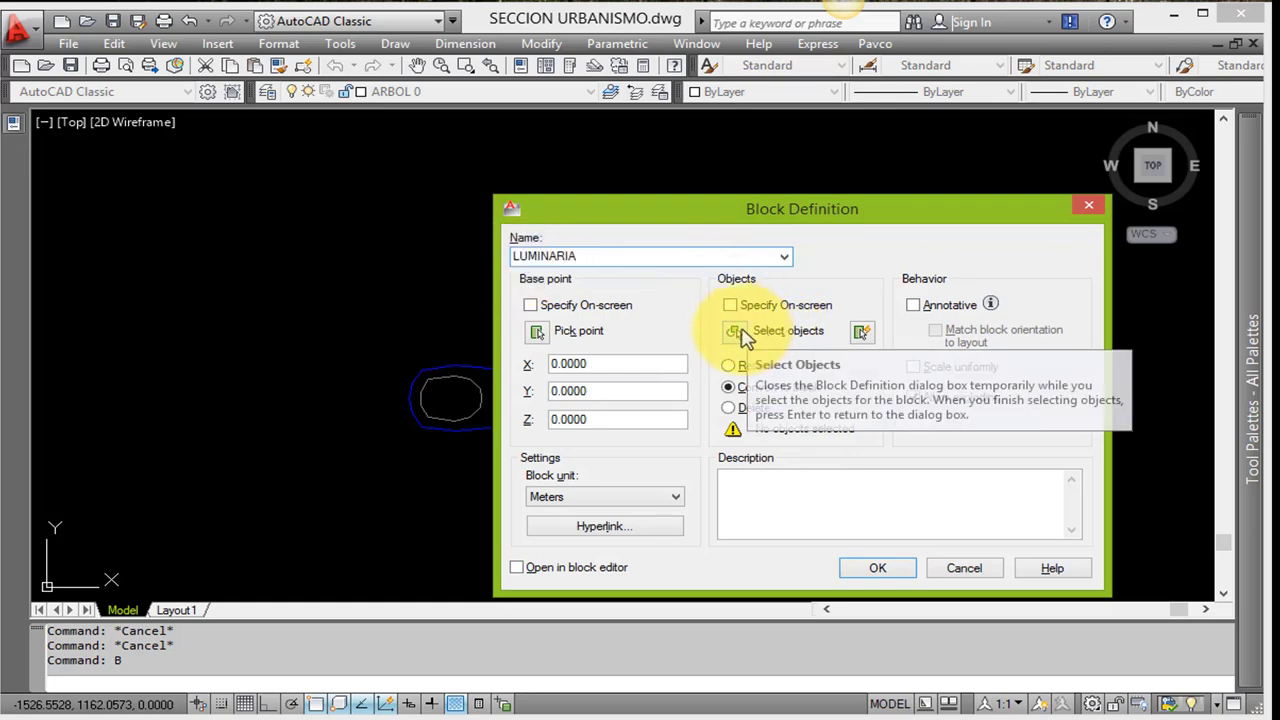
pyautogui.click(737, 331)
pyautogui.click(1130, 494)
pyautogui.click(287, 272)
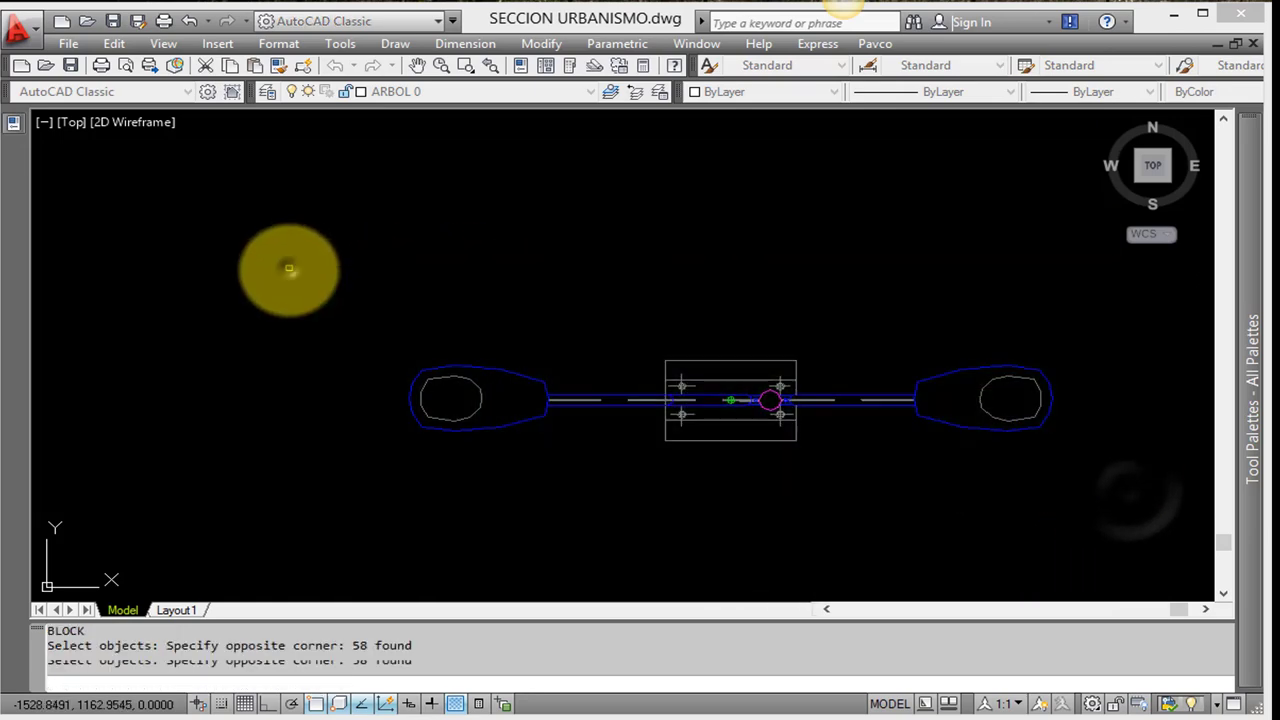
pyautogui.click(1134, 498)
pyautogui.click(337, 316)
pyautogui.press('Return')
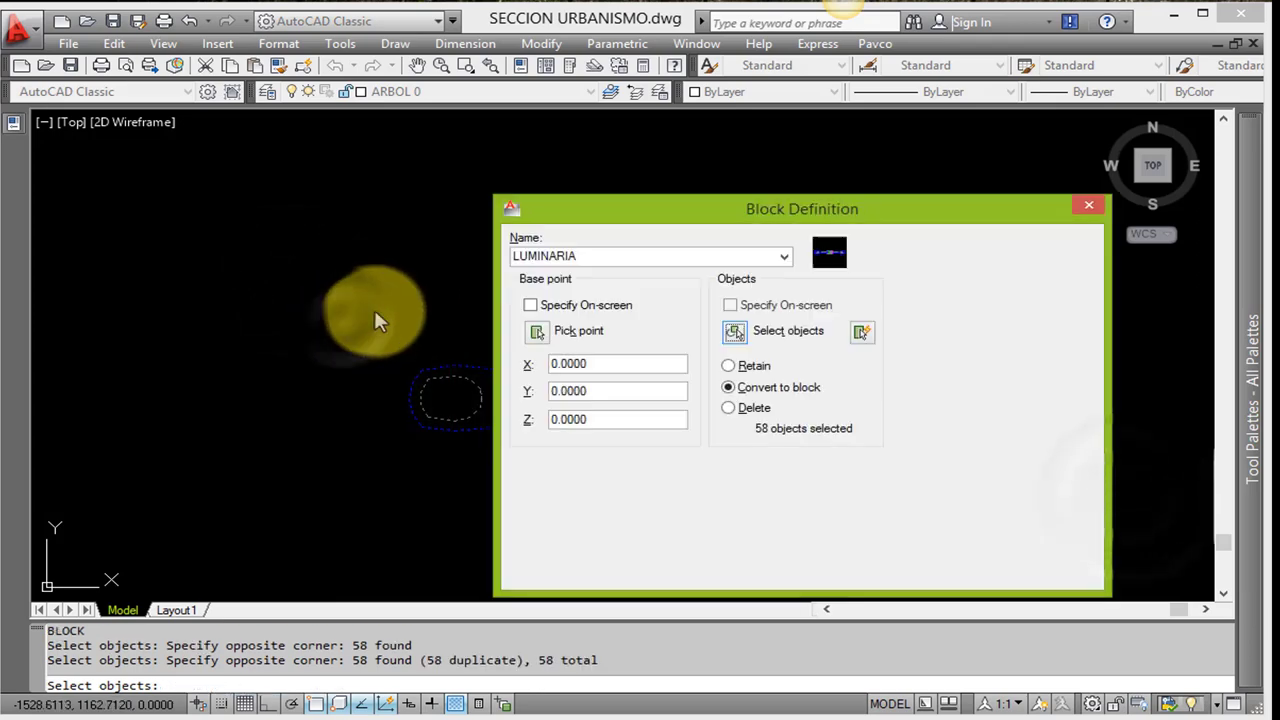
# Set the base point at the fixture's centre and create block LUMINARIA
pyautogui.click(541, 334)
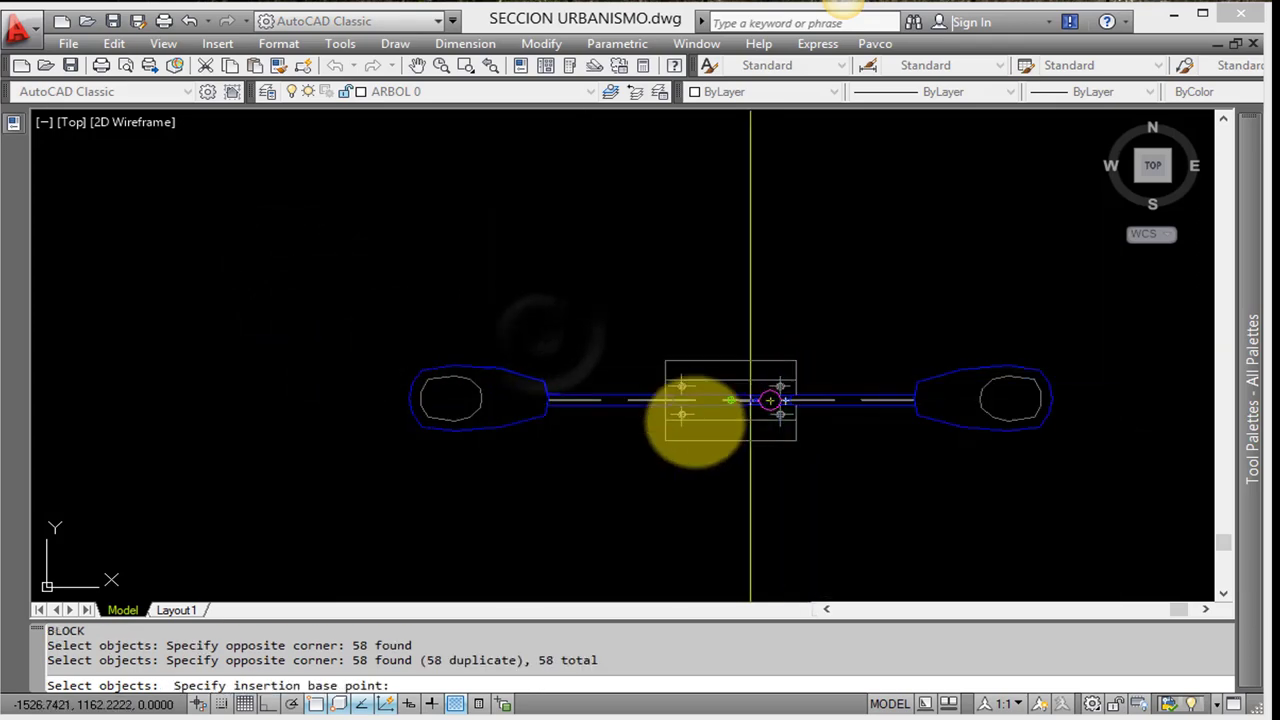
pyautogui.scroll(5, 838, 340)
pyautogui.scroll(2, 828, 300)
pyautogui.click(834, 288)
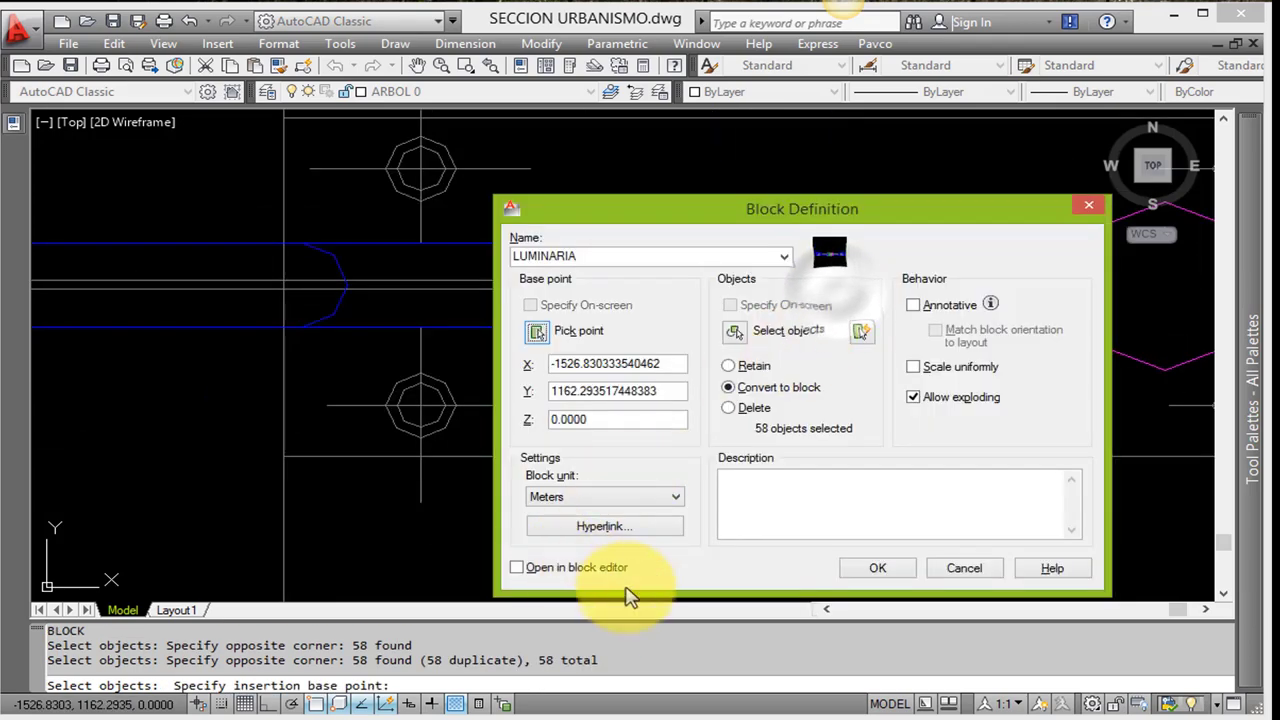
pyautogui.click(872, 567)
pyautogui.scroll(-2, 713, 391)
pyautogui.scroll(-3, 700, 385)
pyautogui.click(686, 371)
# Use MEASURE on the offset road line to insert aligned LUMINARIA blocks every 10 units
pyautogui.scroll(-3, 651, 400)
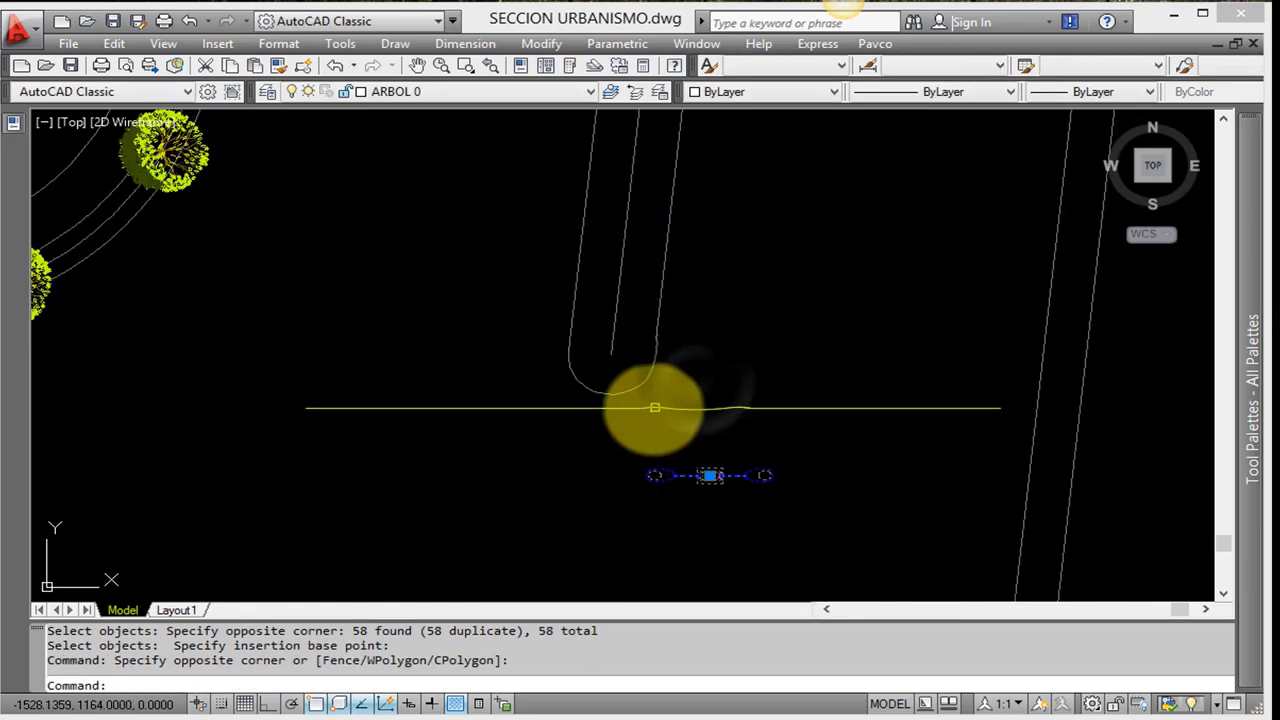
pyautogui.press('Escape')
pyautogui.press('Escape')
pyautogui.press('Escape')
pyautogui.write('ME')
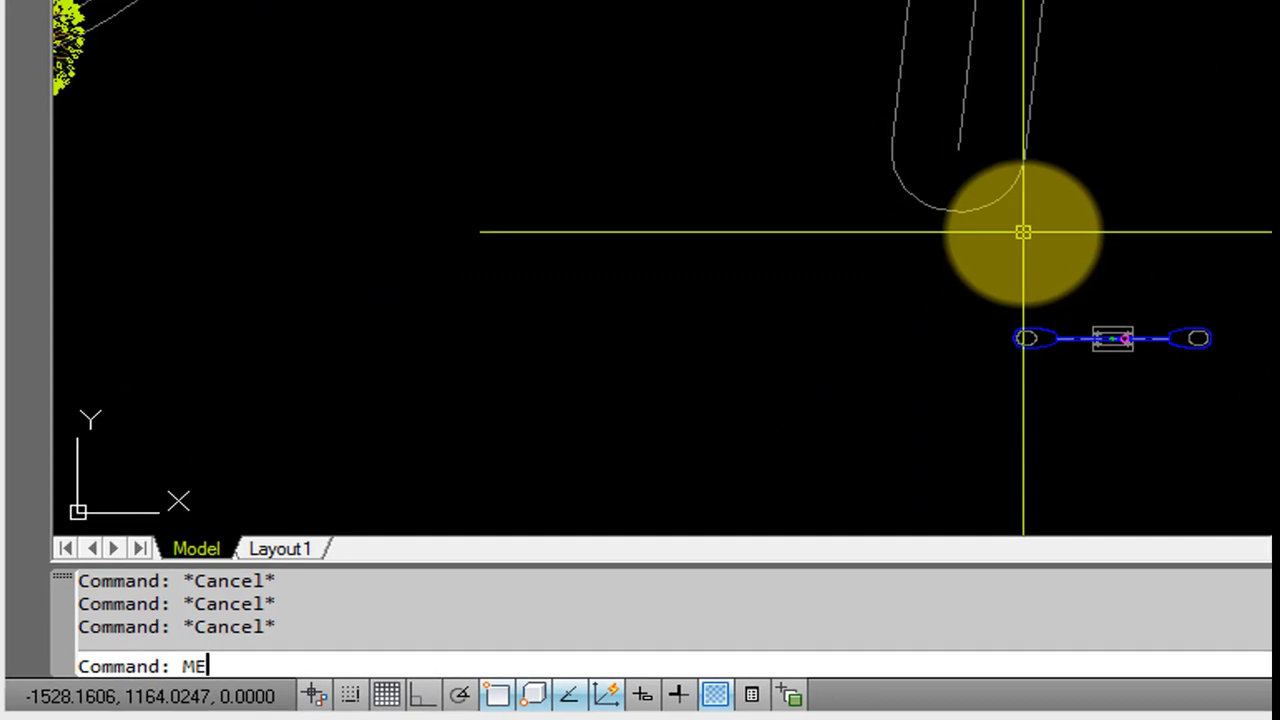
pyautogui.press('Return')
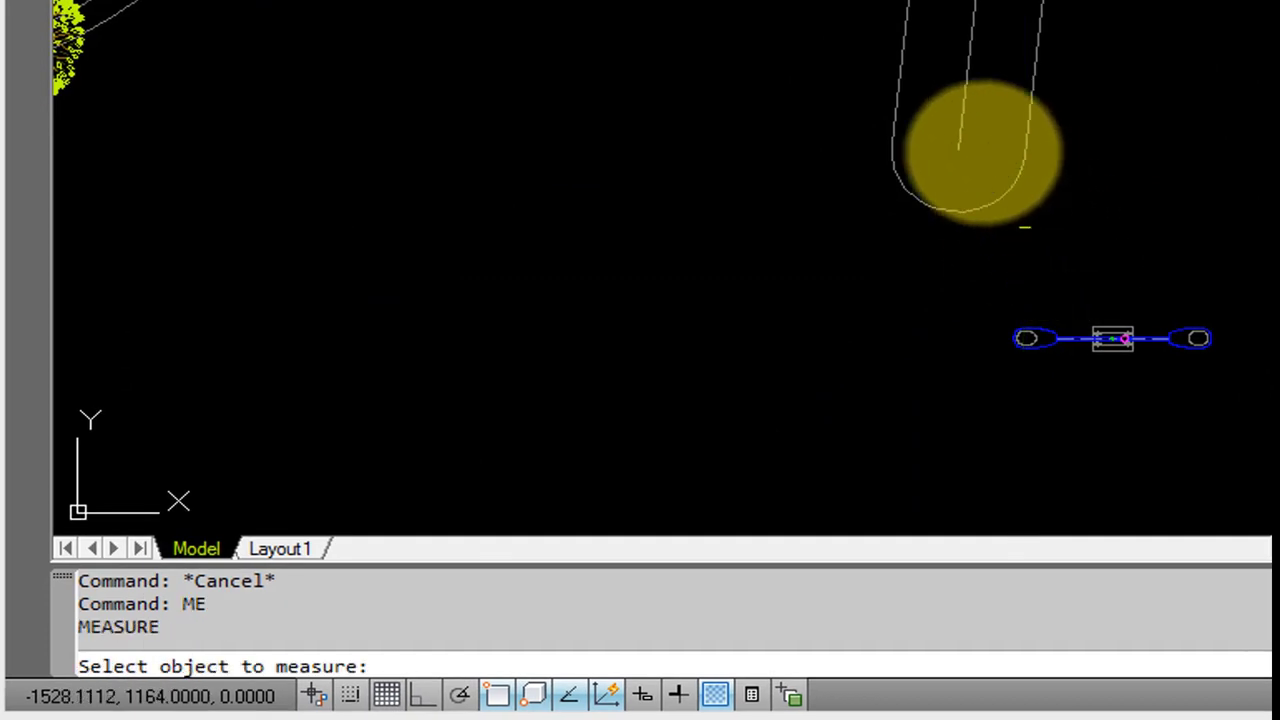
pyautogui.click(963, 96)
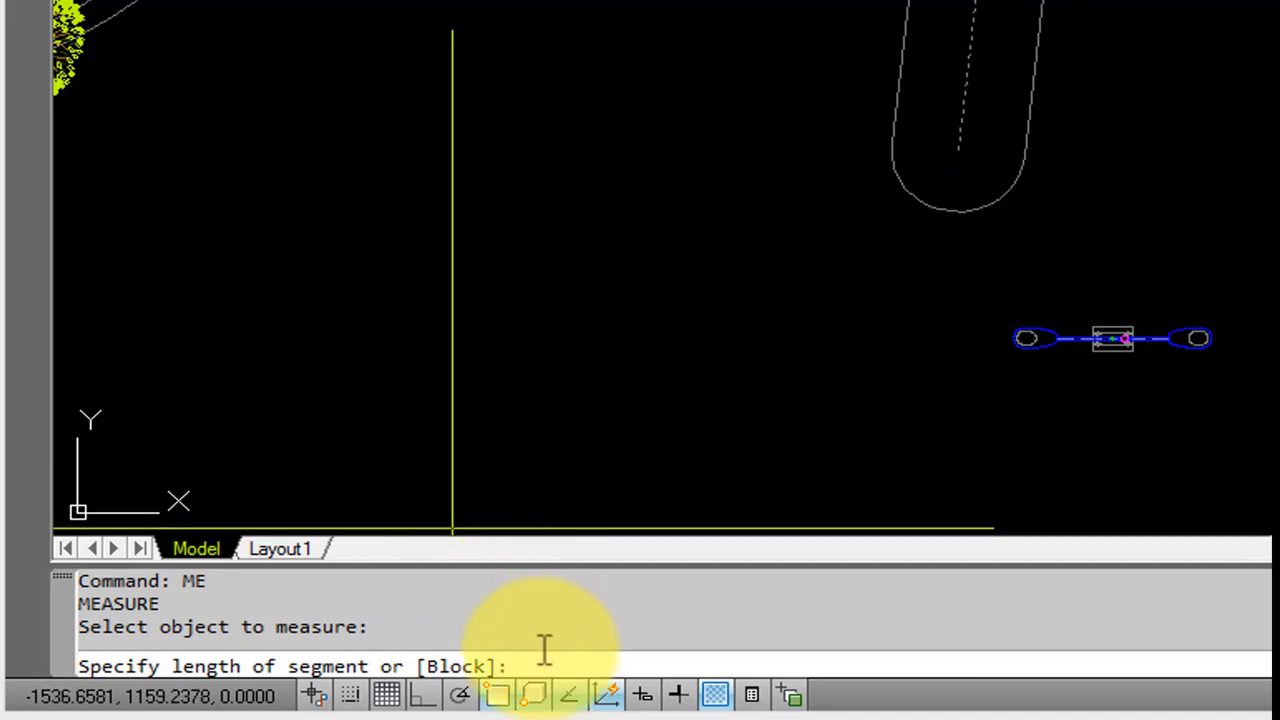
pyautogui.write('B')
pyautogui.press('Return')
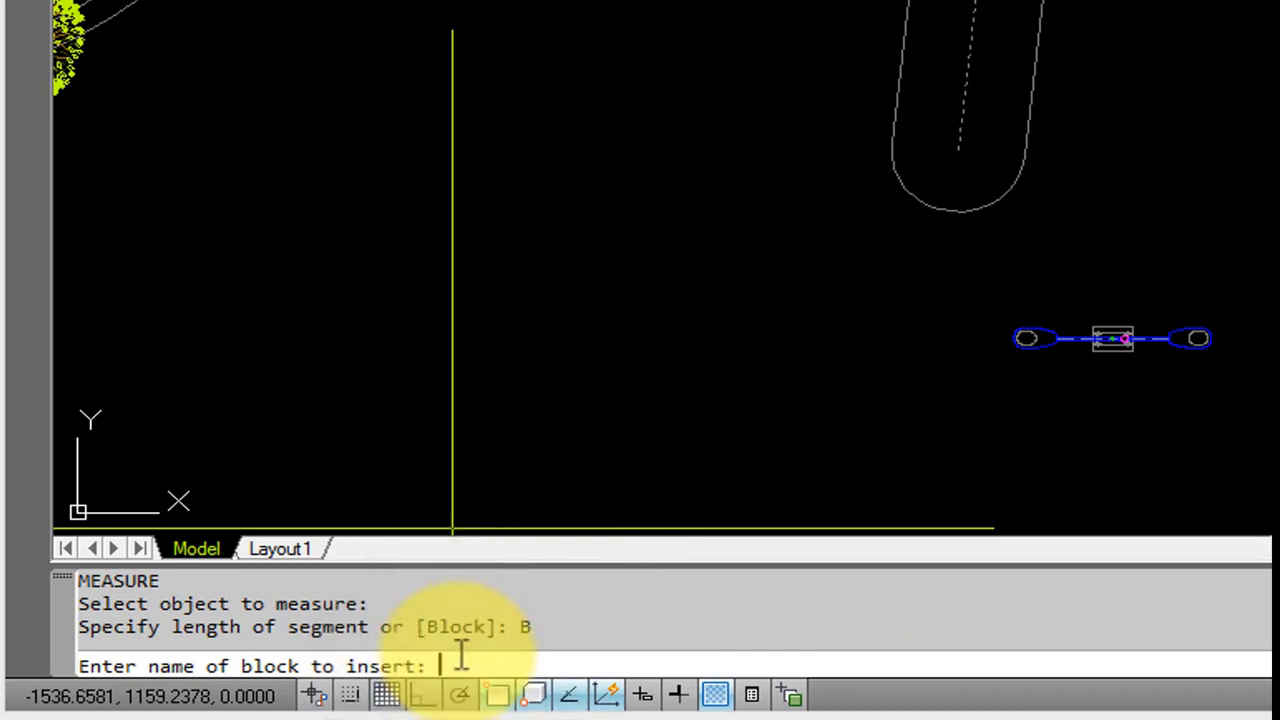
pyautogui.write('LUMINA')
pyautogui.write('RIA')
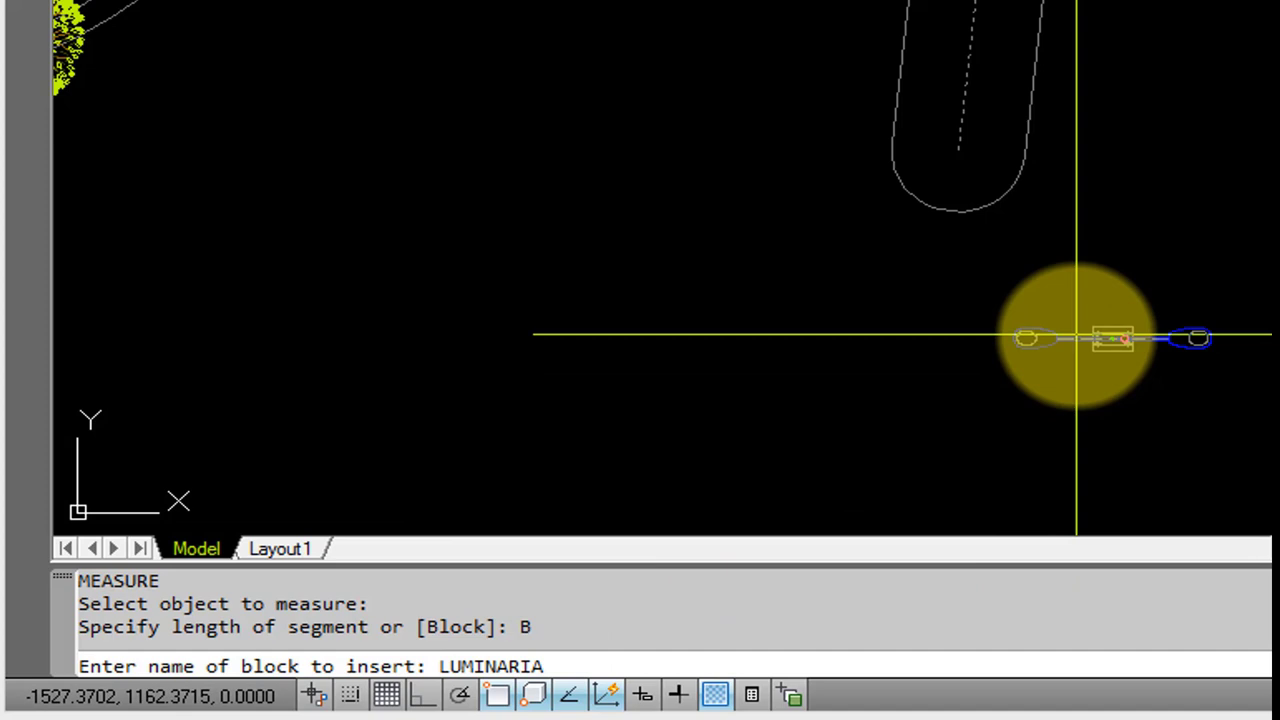
pyautogui.press('Return')
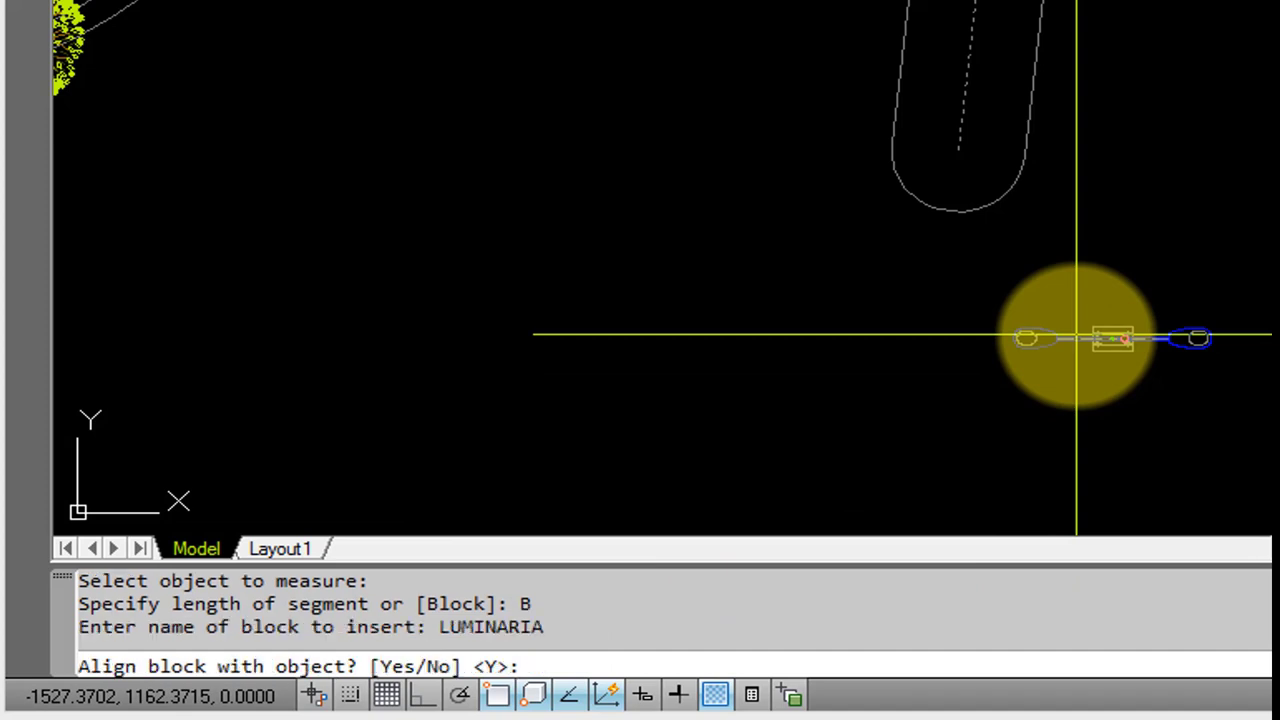
pyautogui.write('Y')
pyautogui.press('Return')
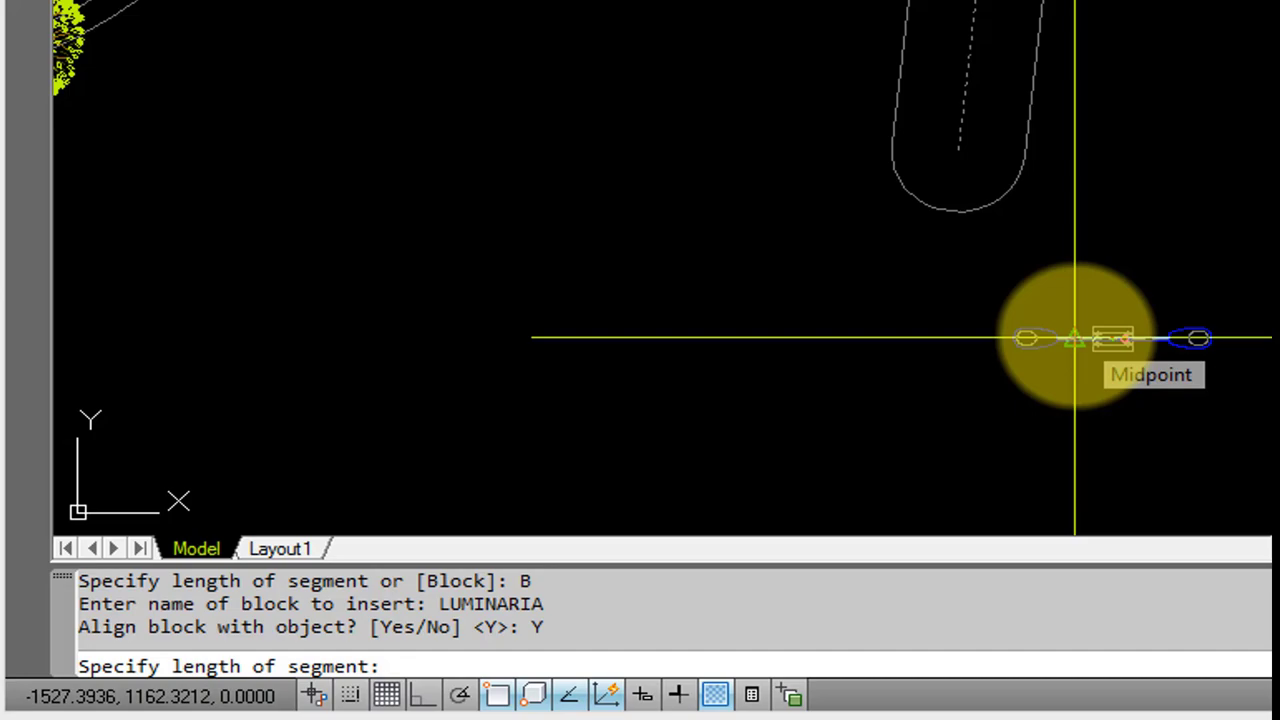
pyautogui.write('10')
pyautogui.press('Return')
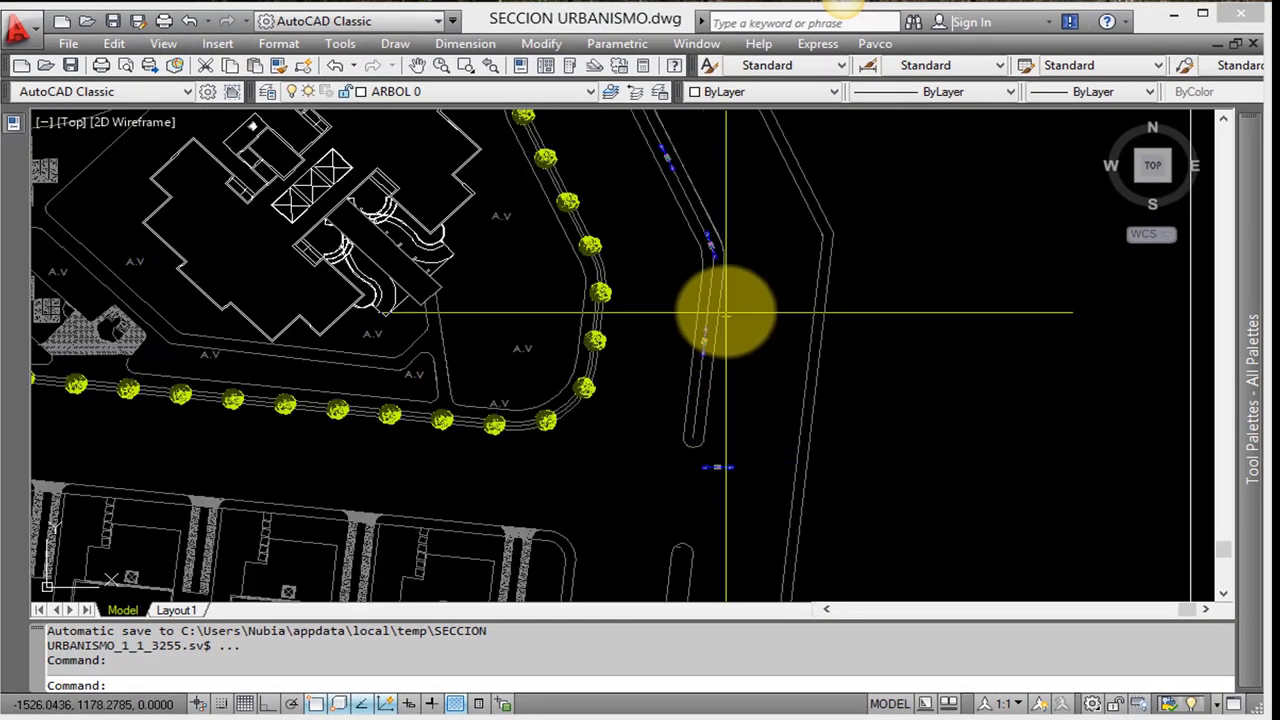
pyautogui.scroll(2, 724, 330)
# Pan along the road to check the placed lights and delete one street light
pyautogui.scroll(3, 740, 430)
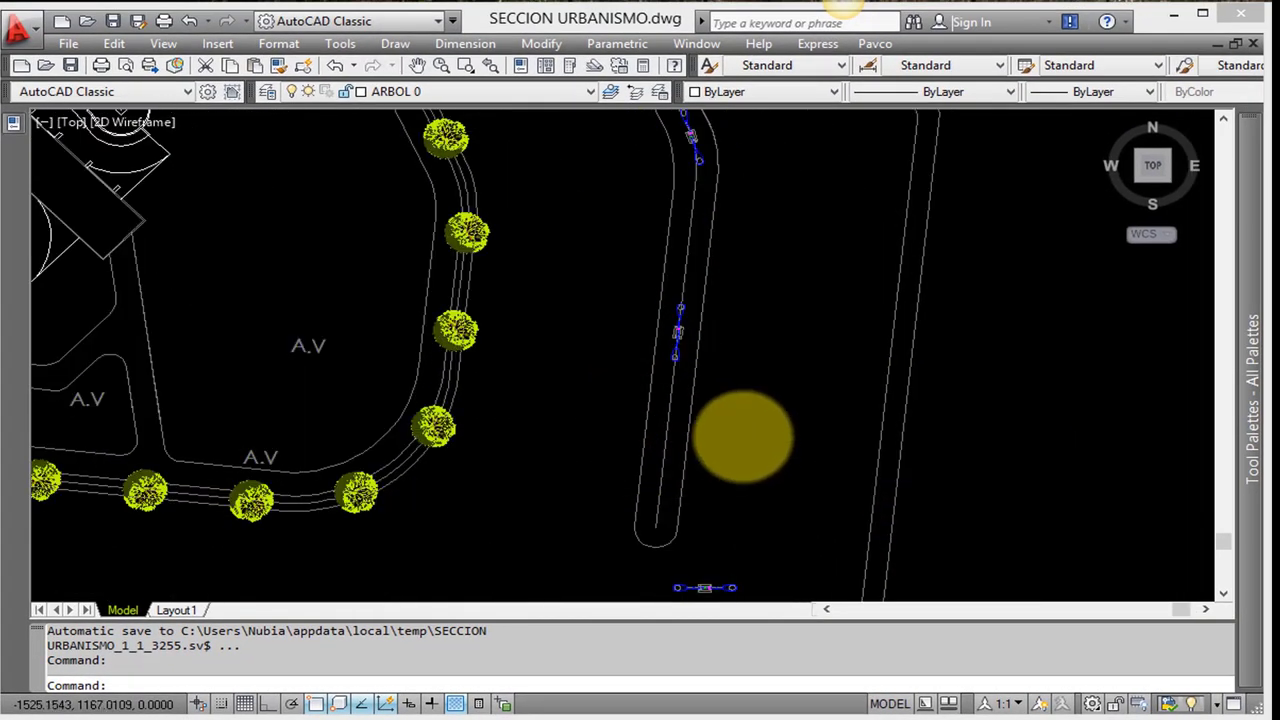
pyautogui.scroll(-4, 748, 463)
pyautogui.scroll(5, 765, 497)
pyautogui.click(760, 476)
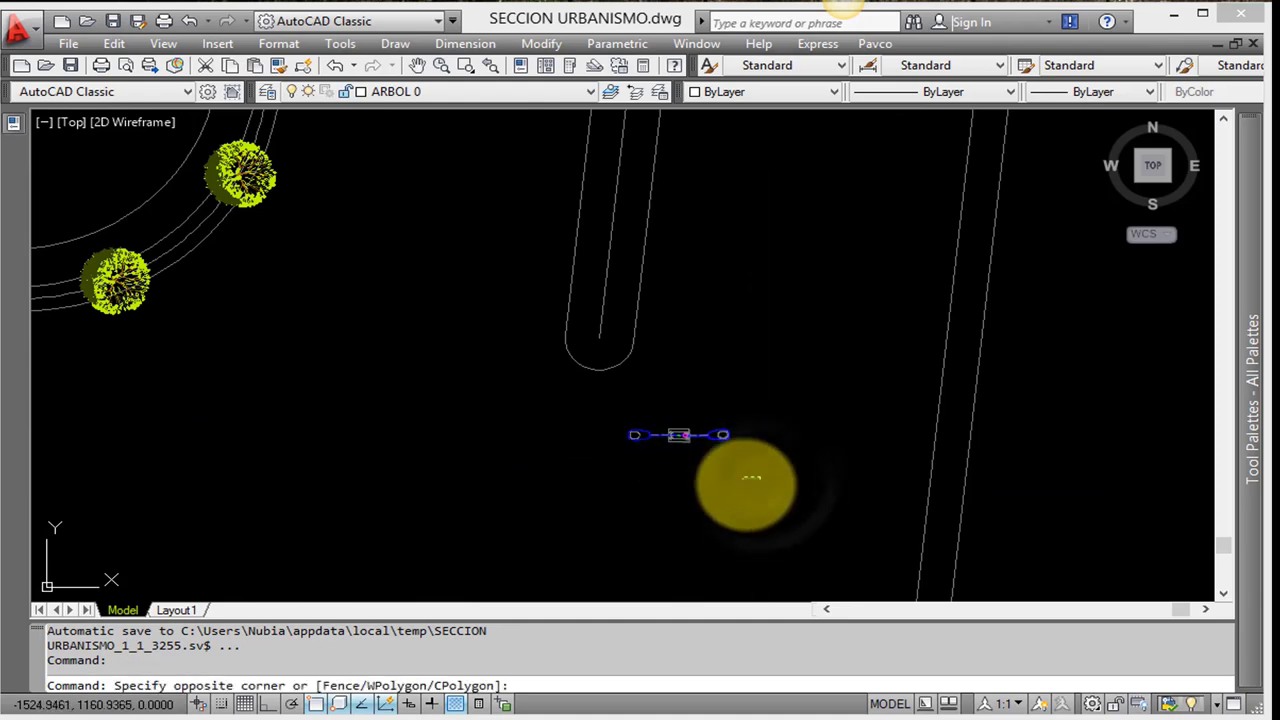
pyautogui.scroll(-2, 724, 487)
pyautogui.scroll(-3, 706, 446)
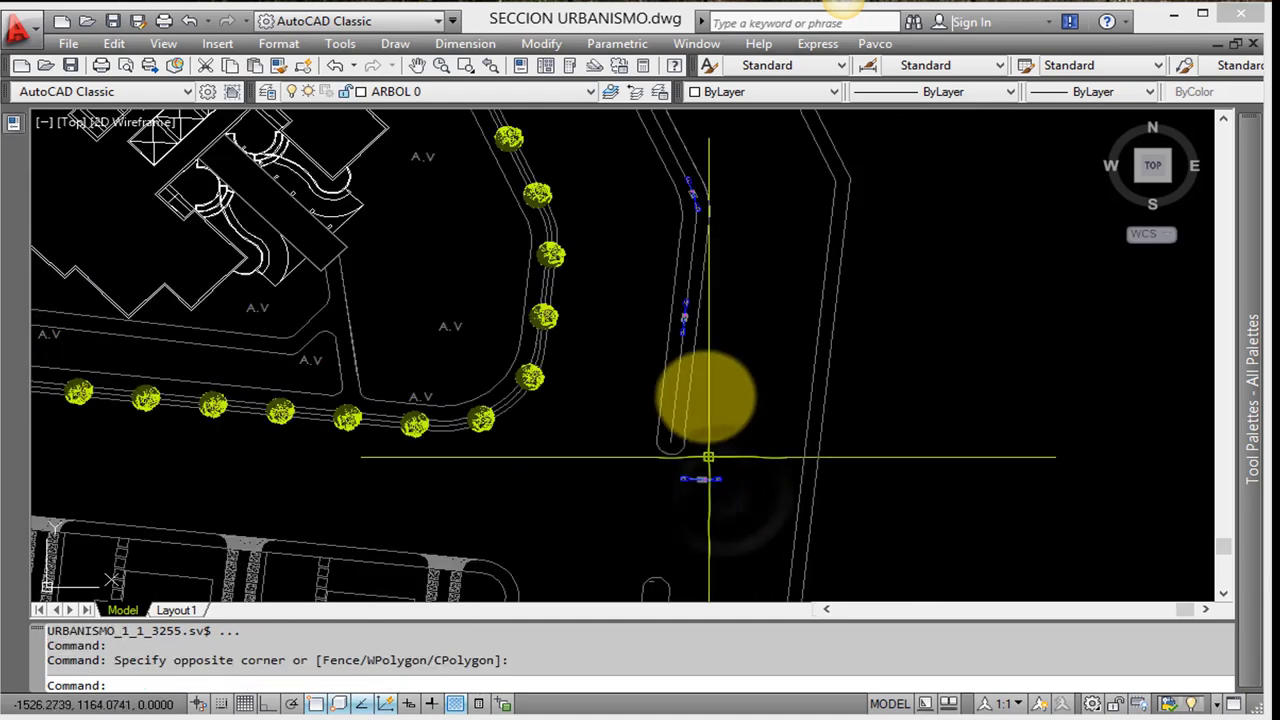
pyautogui.moveTo(686, 334); pyautogui.dragTo(700, 542, button='middle')
pyautogui.scroll(2, 634, 272)
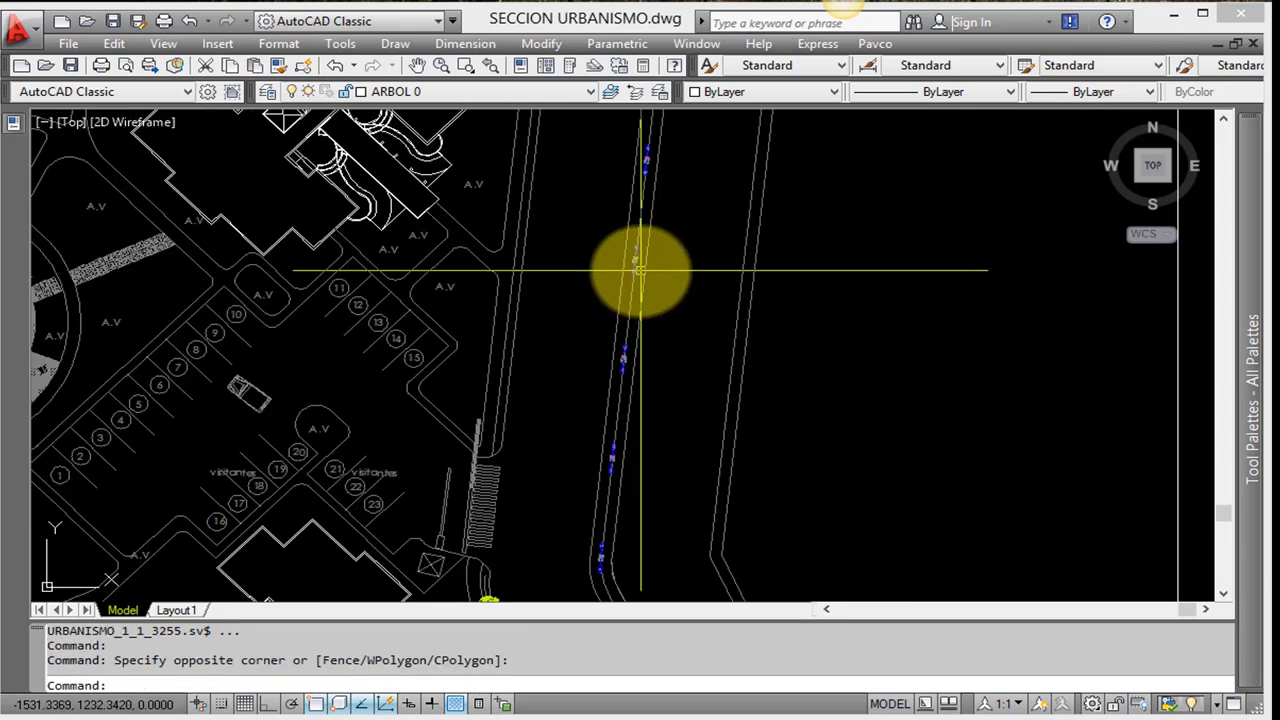
pyautogui.scroll(2, 634, 349)
pyautogui.scroll(4, 636, 358)
pyautogui.scroll(-2, 636, 358)
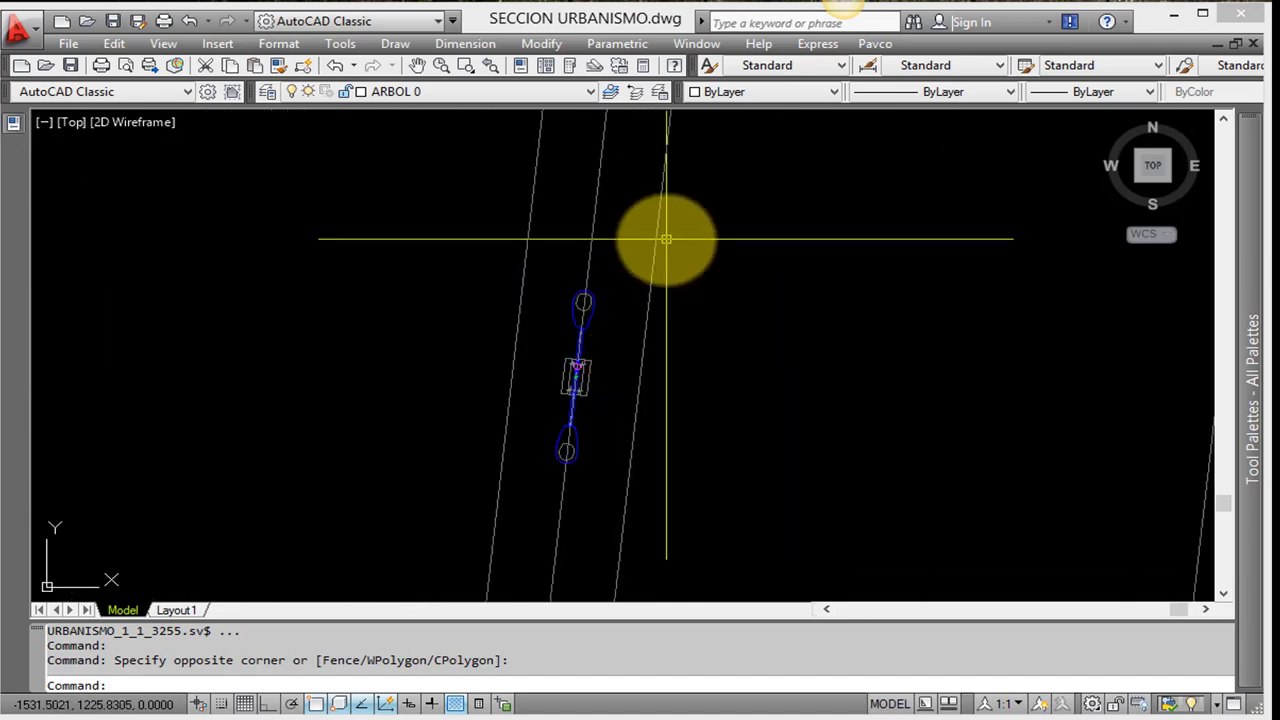
pyautogui.scroll(-2, 666, 234)
pyautogui.moveTo(686, 263); pyautogui.dragTo(701, 301, button='middle')
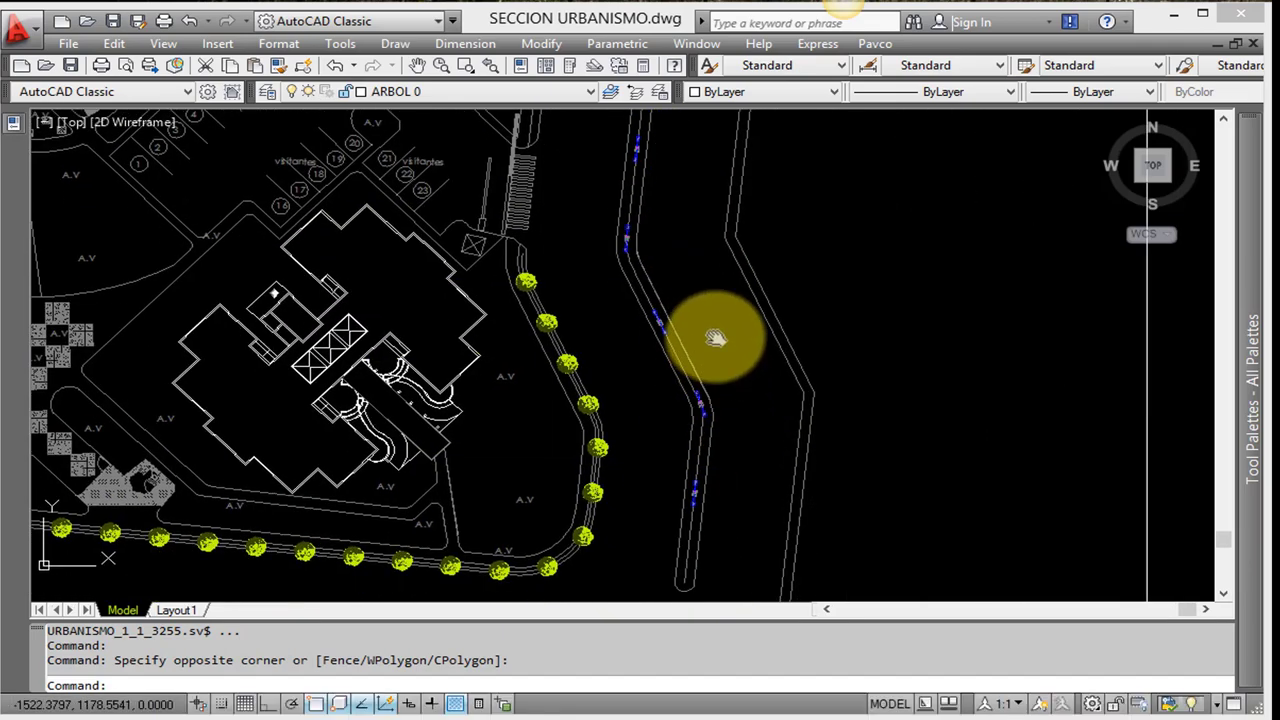
pyautogui.scroll(1, 708, 343)
pyautogui.scroll(2, 671, 351)
pyautogui.scroll(2, 608, 449)
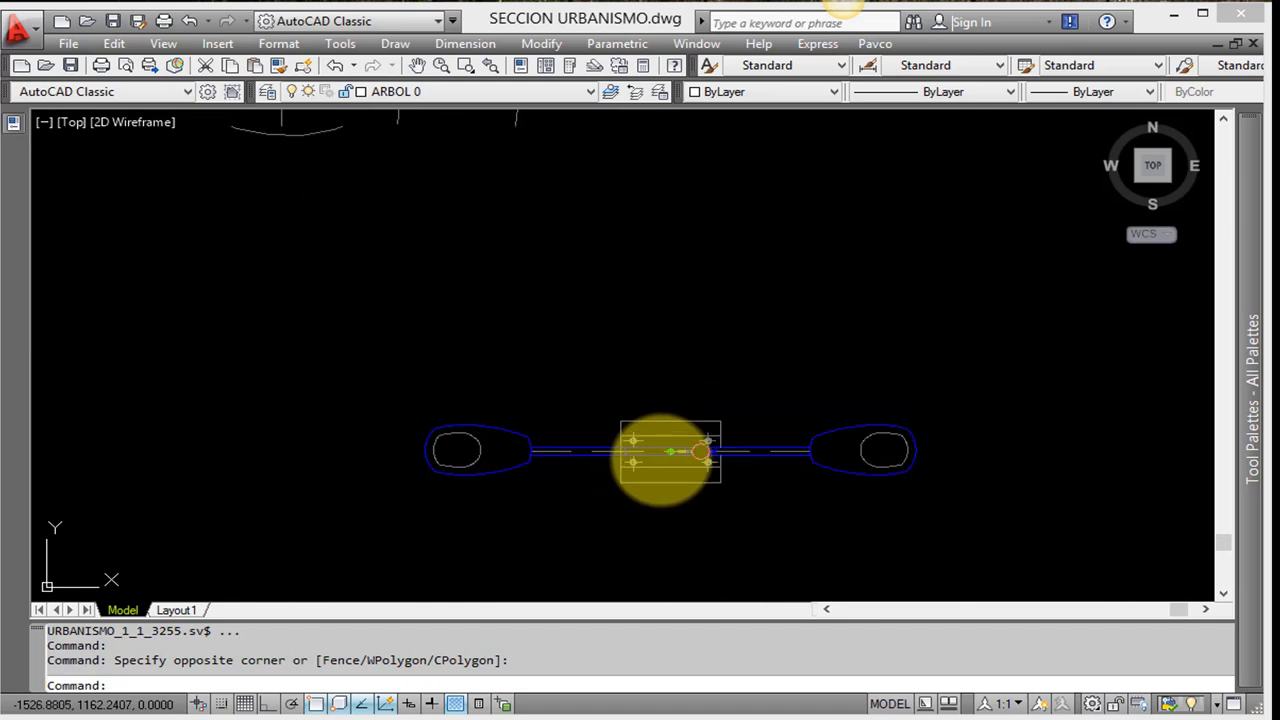
pyautogui.scroll(2, 663, 455)
pyautogui.click(660, 447)
pyautogui.press('Delete')
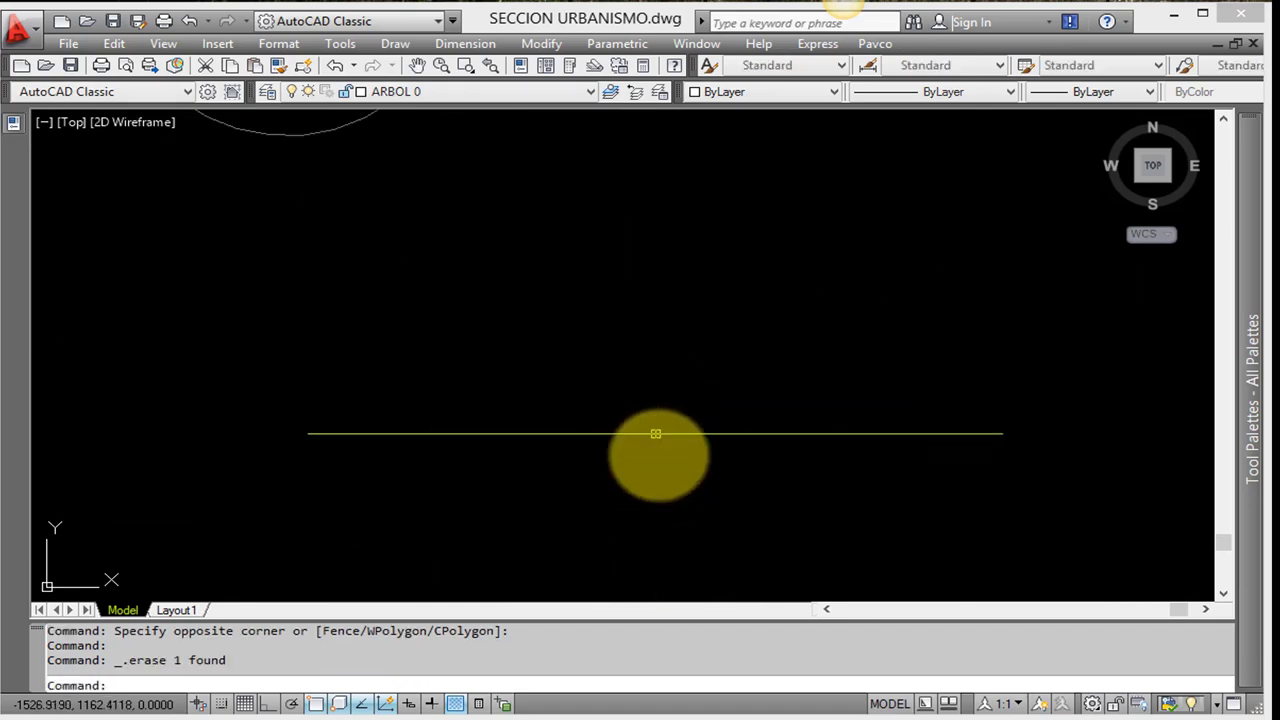
# Open the LUMINARIA block in the Block Editor from a street light on the road
pyautogui.scroll(-3, 657, 428)
pyautogui.scroll(-2, 630, 450)
pyautogui.scroll(2, 640, 225)
pyautogui.scroll(4, 640, 220)
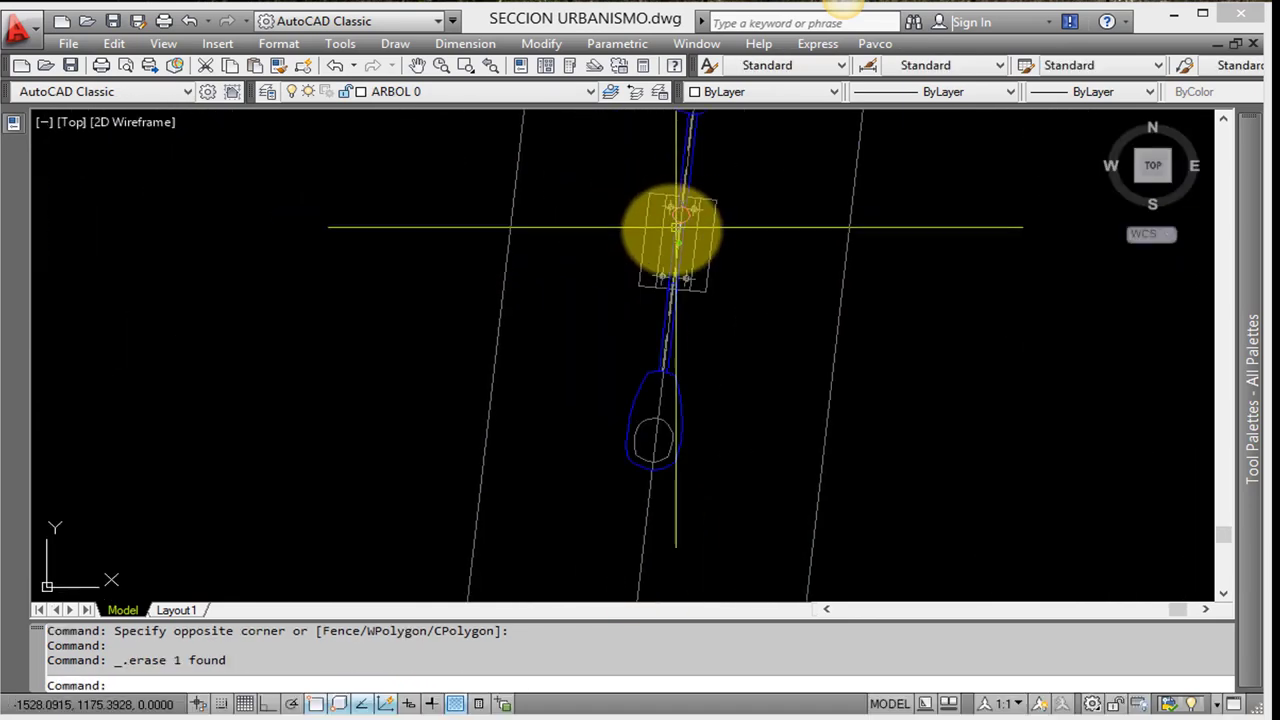
pyautogui.click(675, 232)
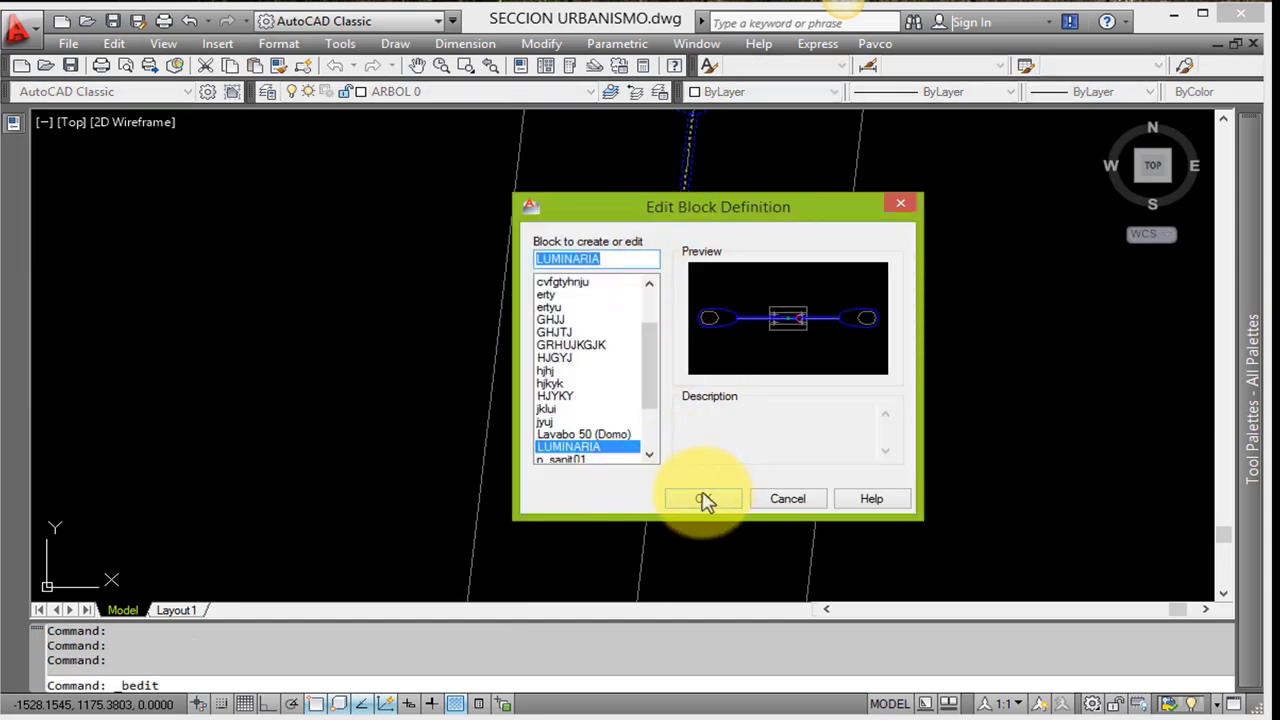
pyautogui.click(703, 500)
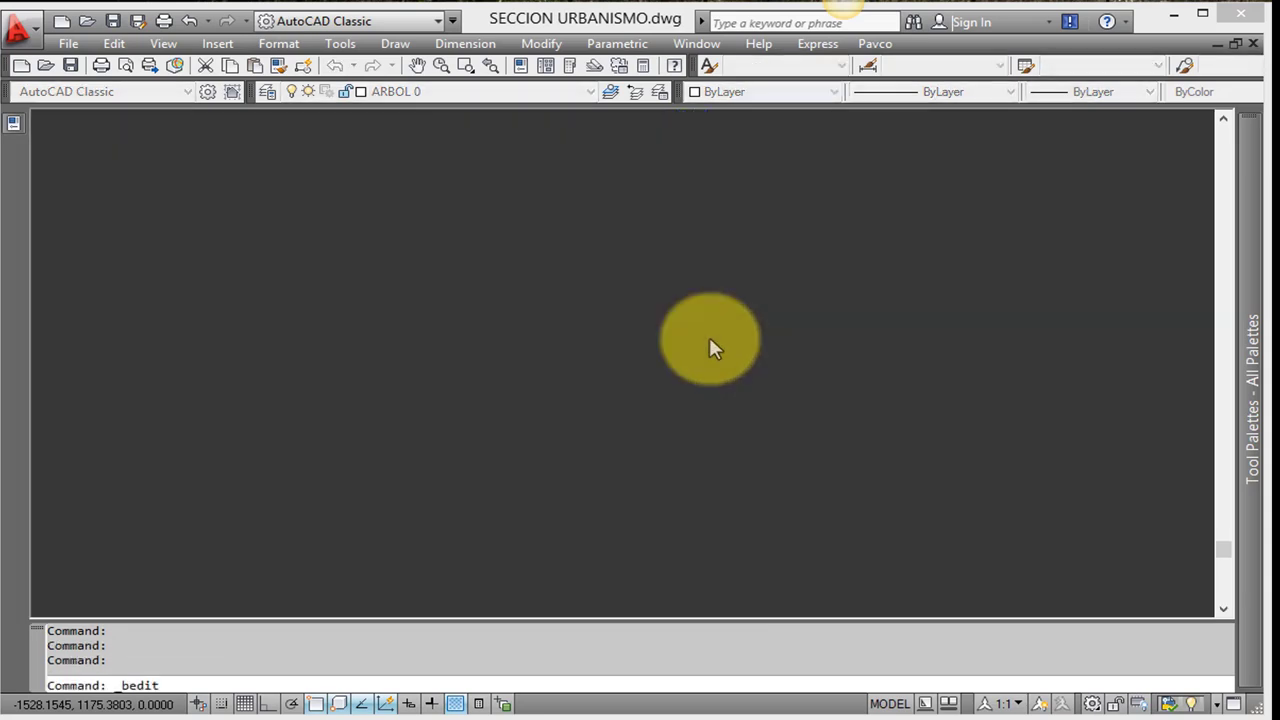
# Rotate all the street-light geometry 90 degrees about the block centre
pyautogui.click(978, 440)
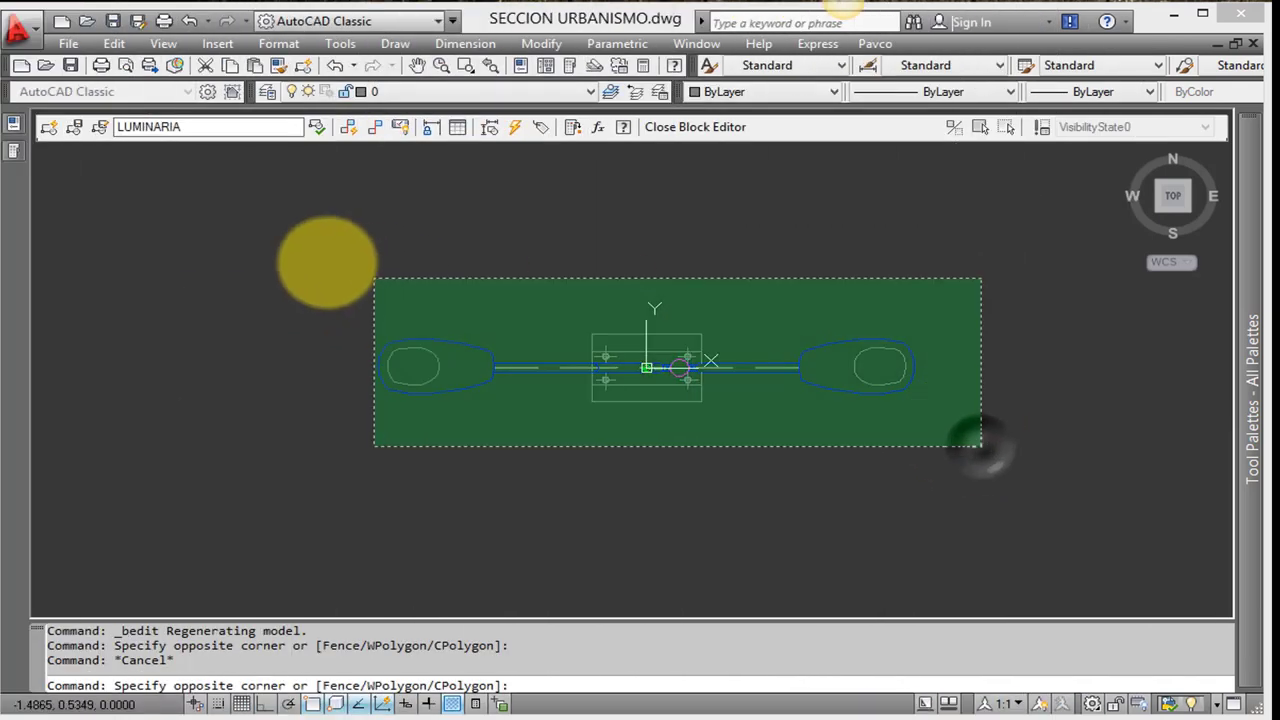
pyautogui.click(310, 262)
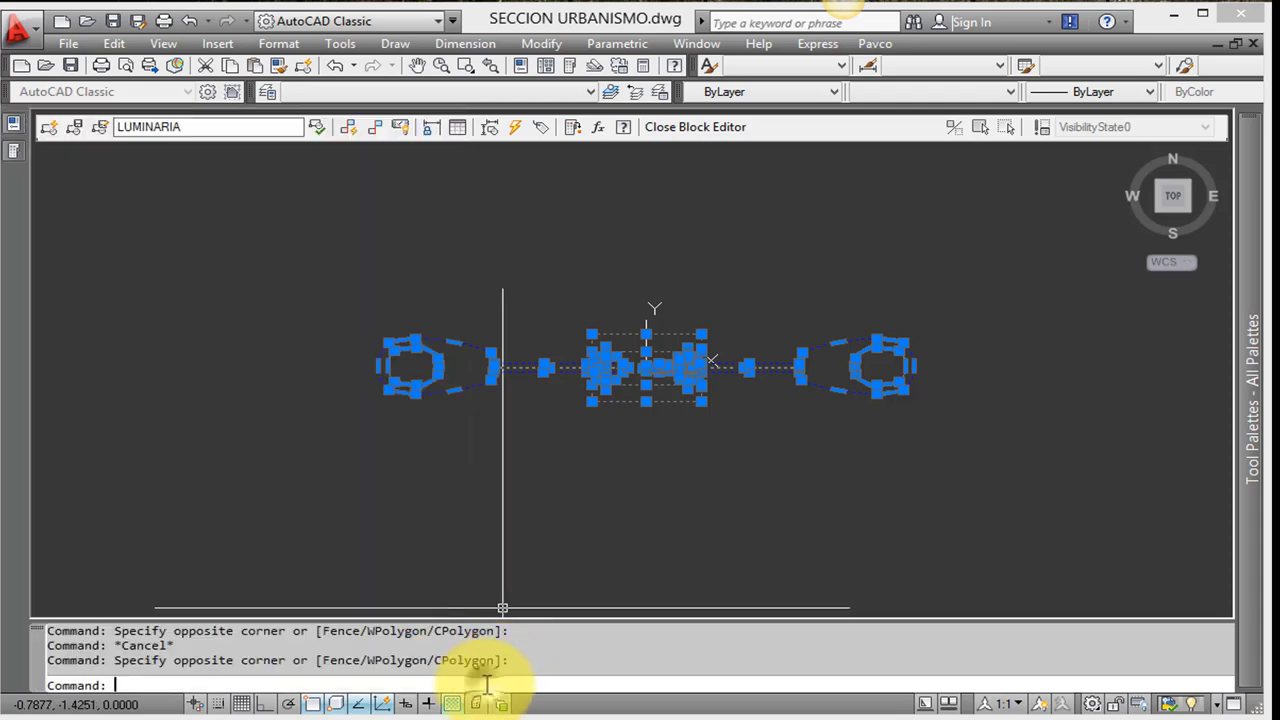
pyautogui.click(487, 683)
pyautogui.write('RO')
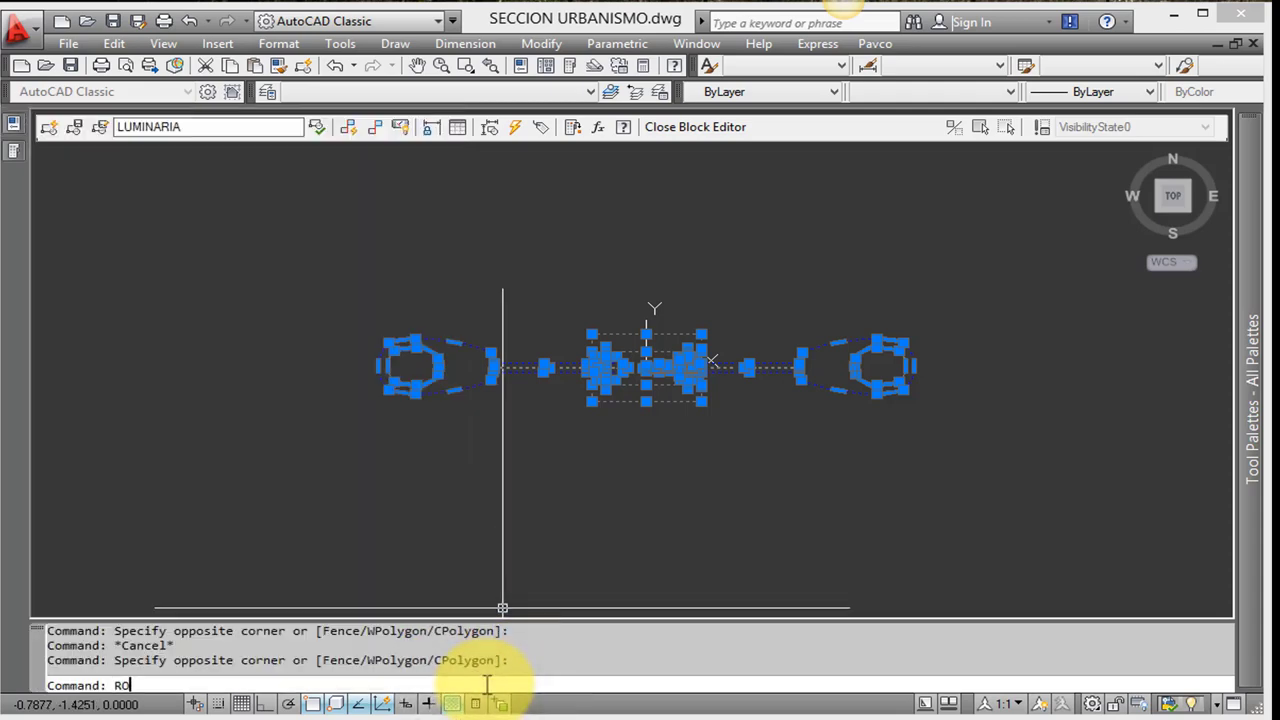
pyautogui.press('Return')
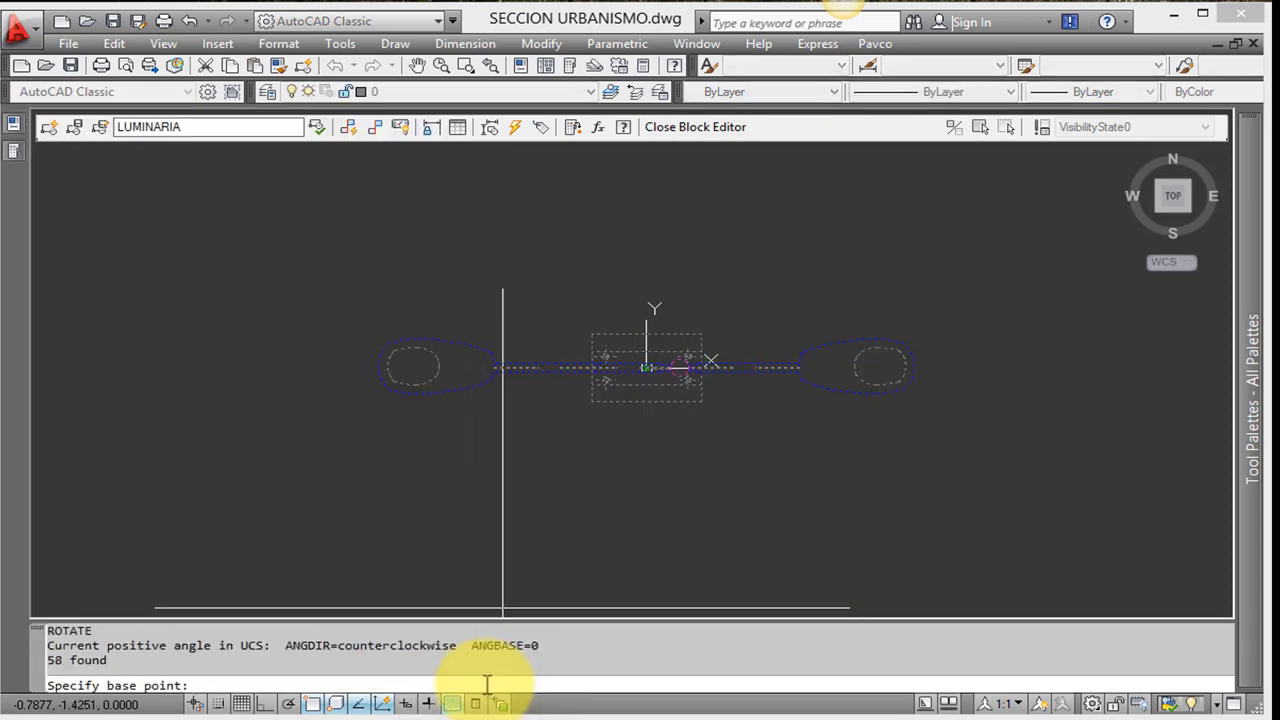
pyautogui.scroll(5, 665, 362)
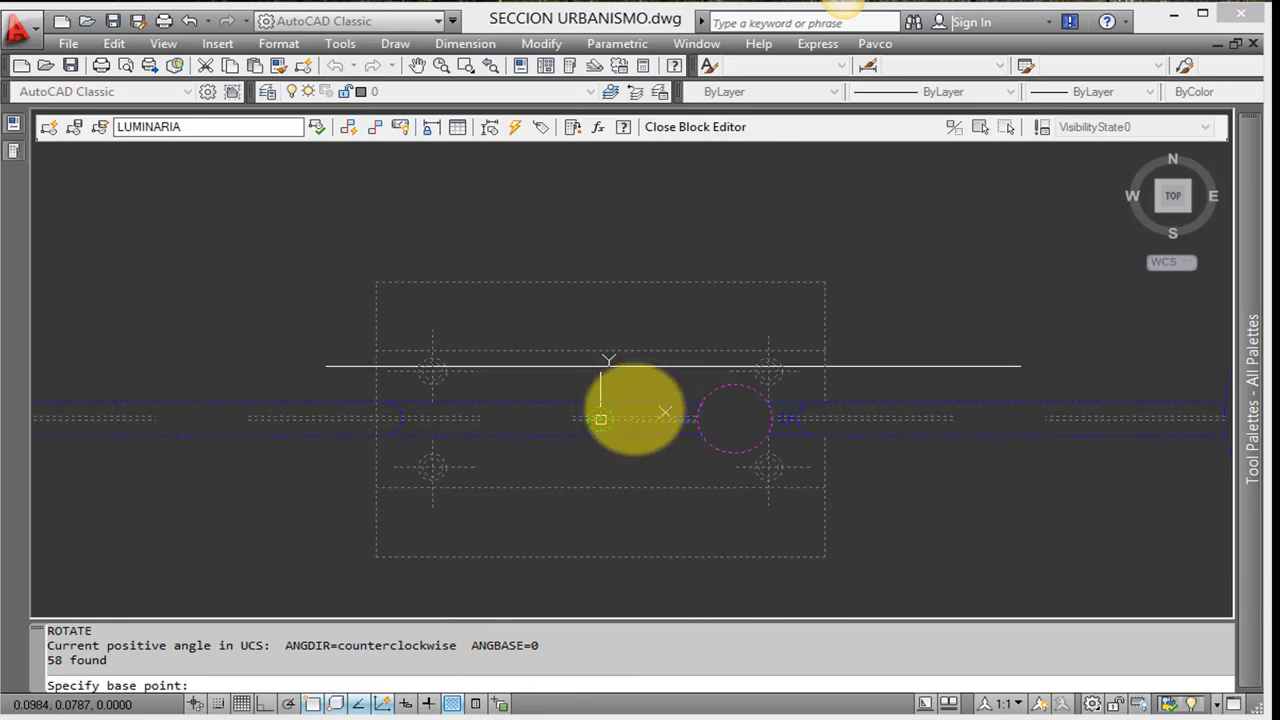
pyautogui.scroll(2, 665, 412)
pyautogui.scroll(2, 665, 410)
pyautogui.scroll(2, 668, 390)
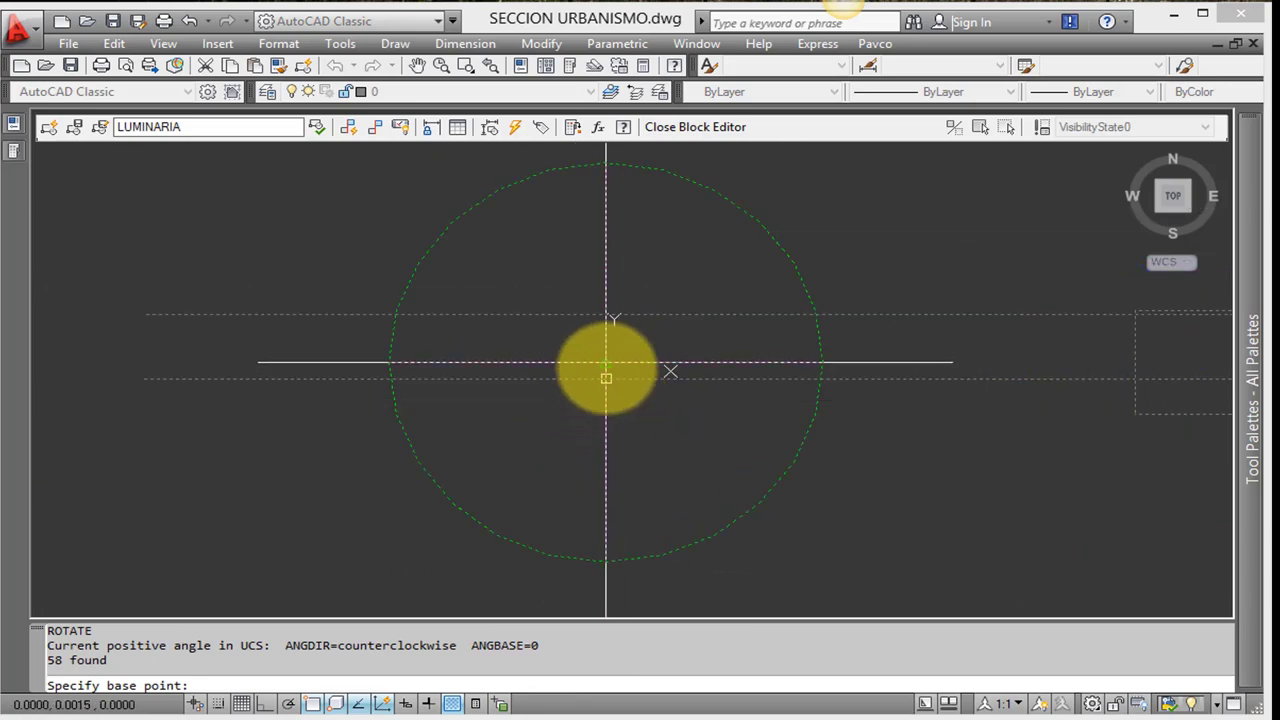
pyautogui.click(606, 362)
pyautogui.scroll(-5, 668, 280)
pyautogui.click(264, 704)
pyautogui.scroll(2, 650, 415)
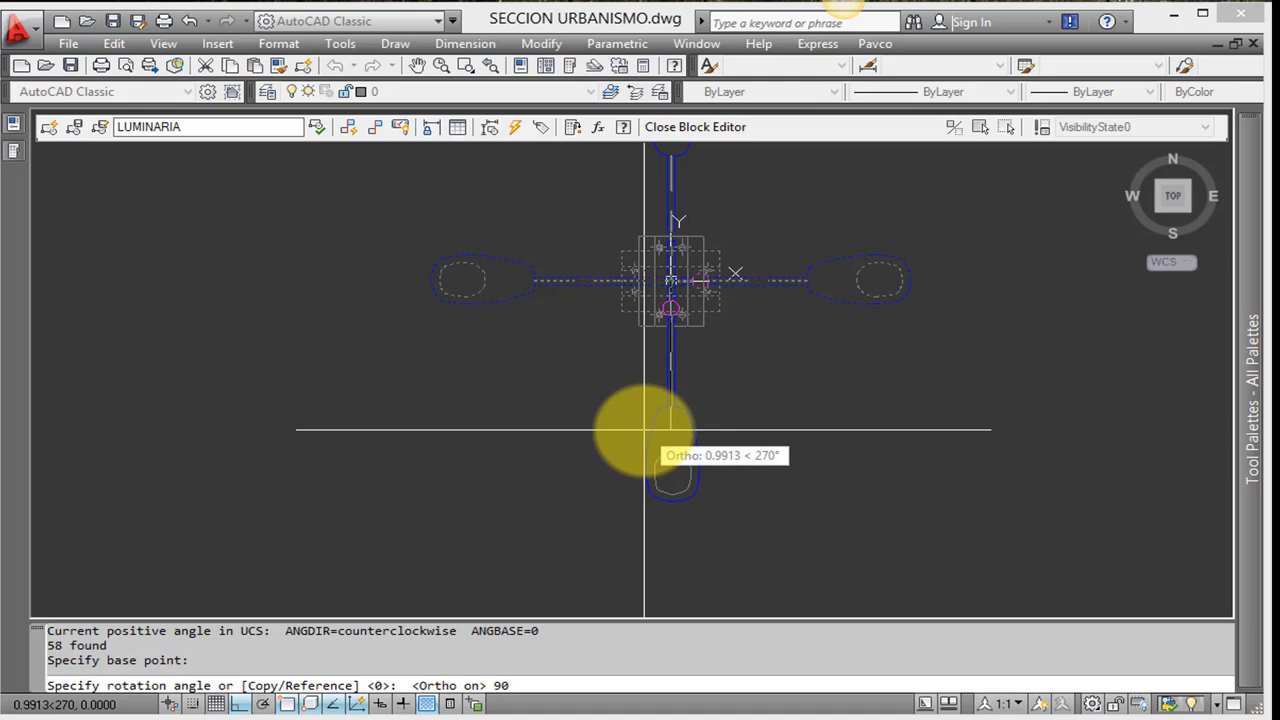
pyautogui.press('Return')
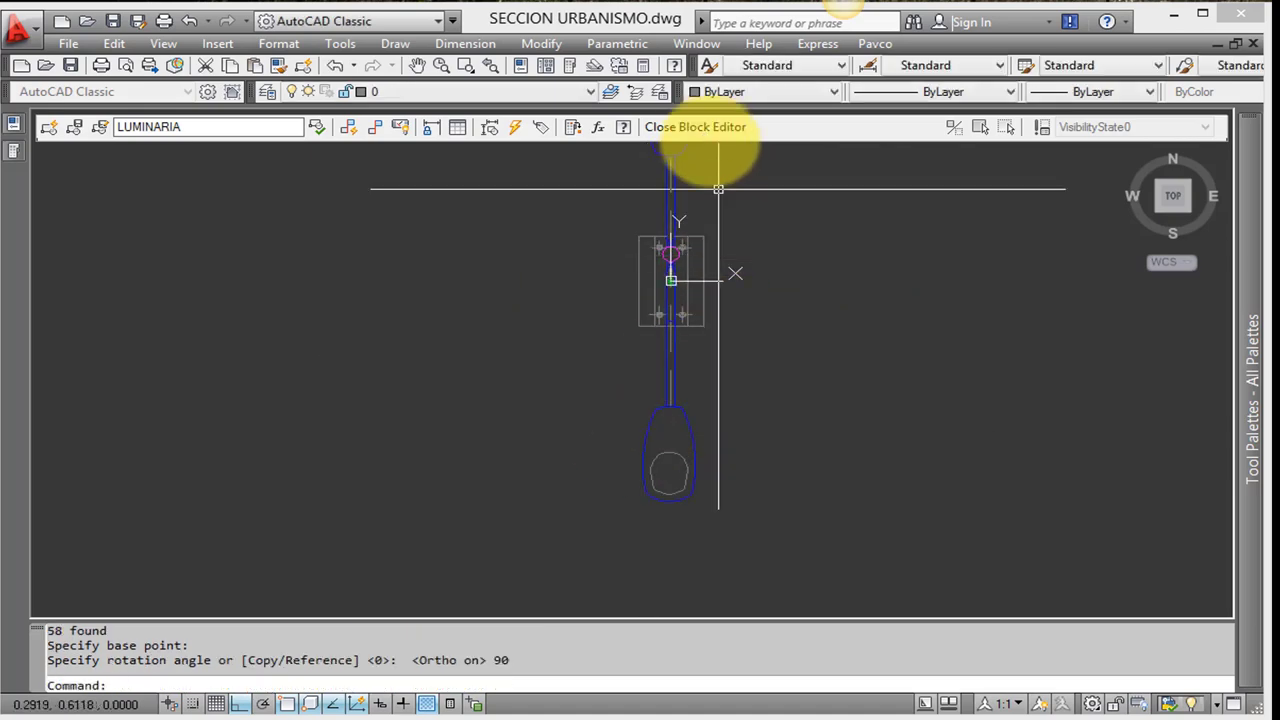
# Close the Block Editor, saving the changes to LUMINARIA
pyautogui.scroll(-3, 651, 337)
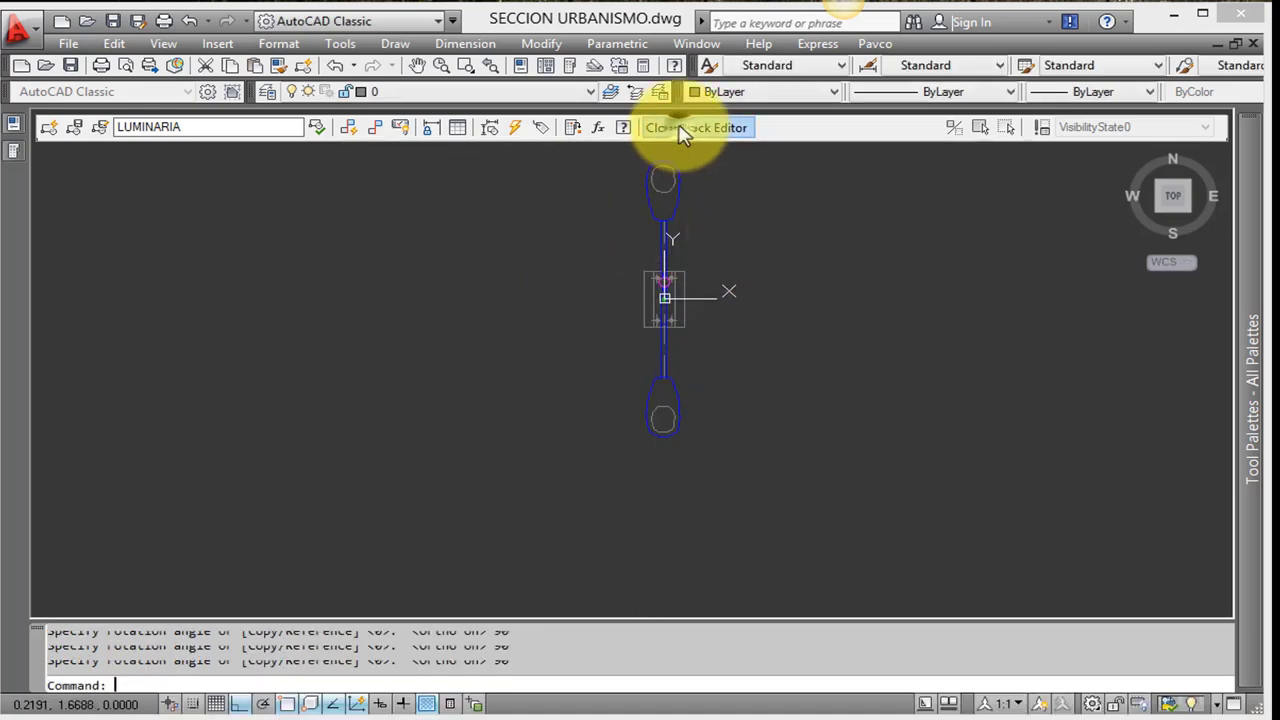
pyautogui.click(681, 130)
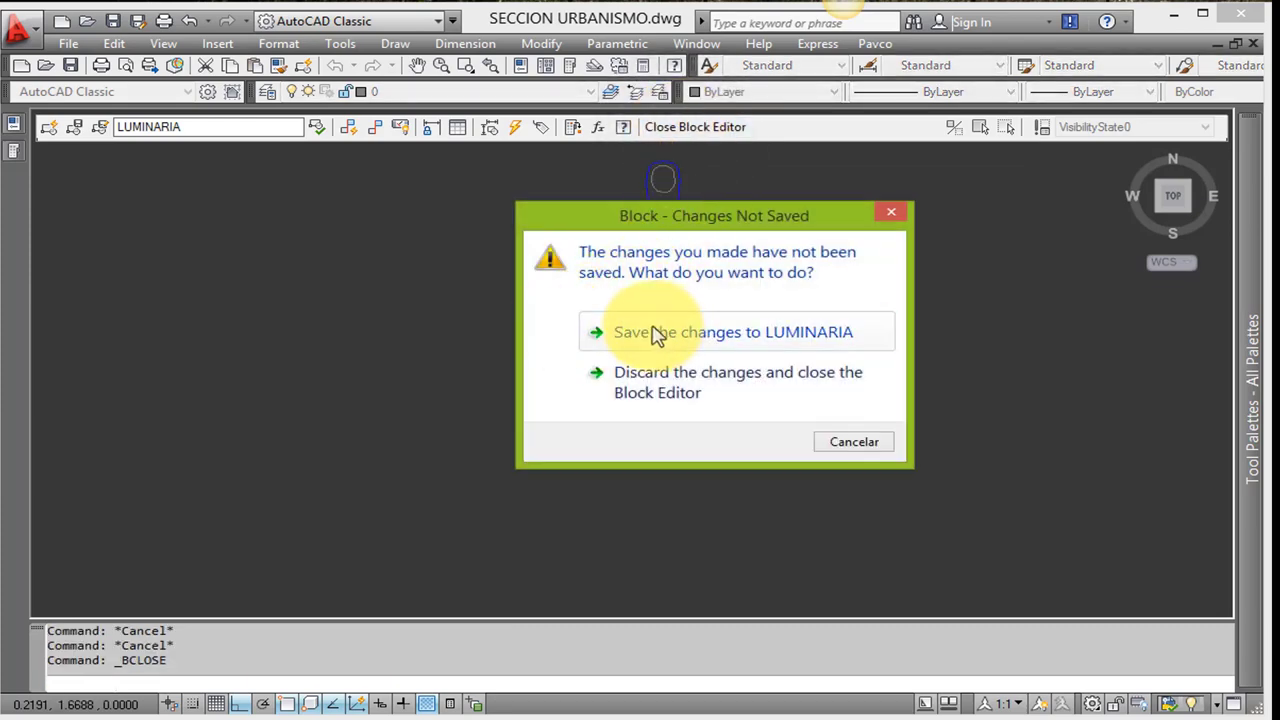
pyautogui.click(652, 334)
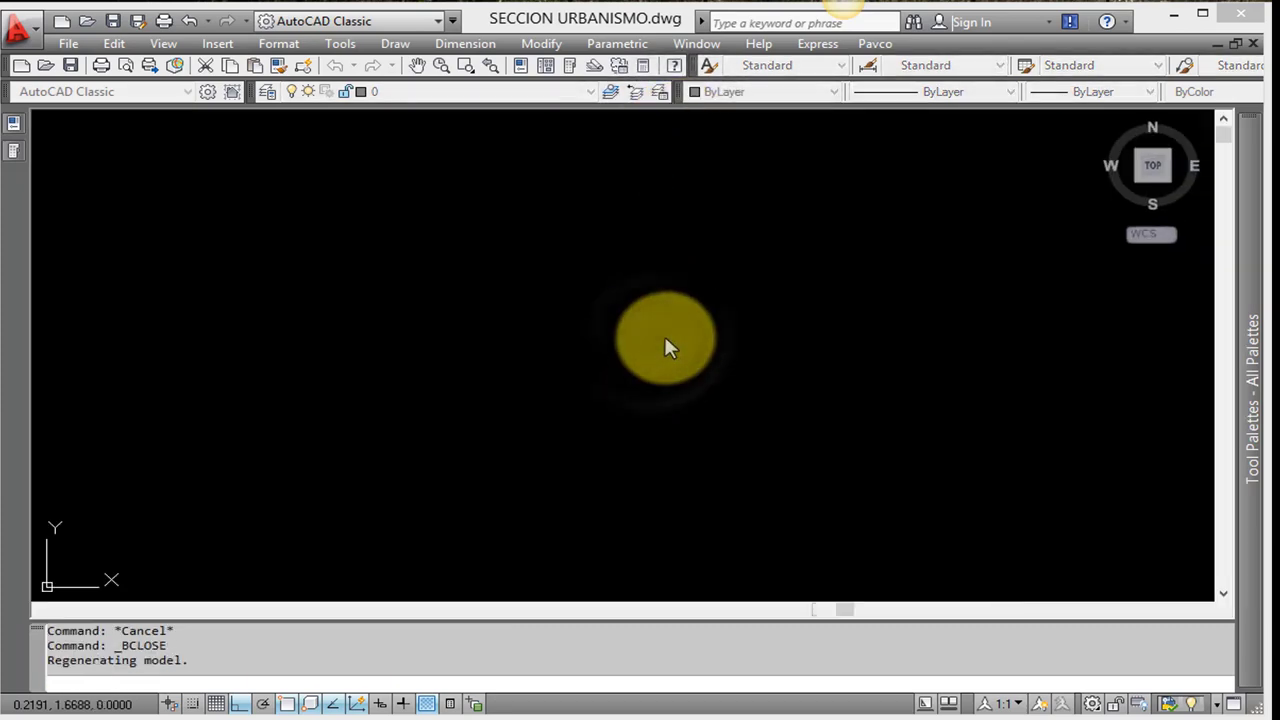
# Select the dashed guide line running along the street-light road
pyautogui.scroll(-3, 664, 336)
pyautogui.scroll(-3, 664, 323)
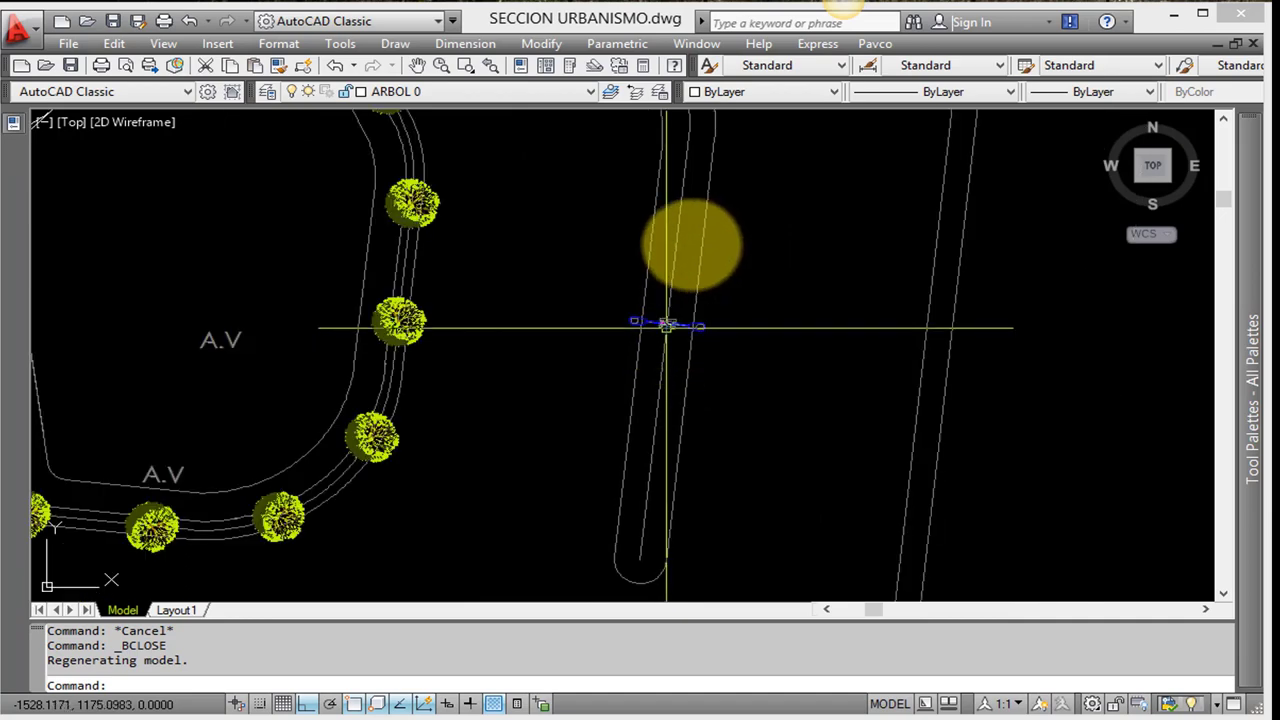
pyautogui.scroll(3, 681, 482)
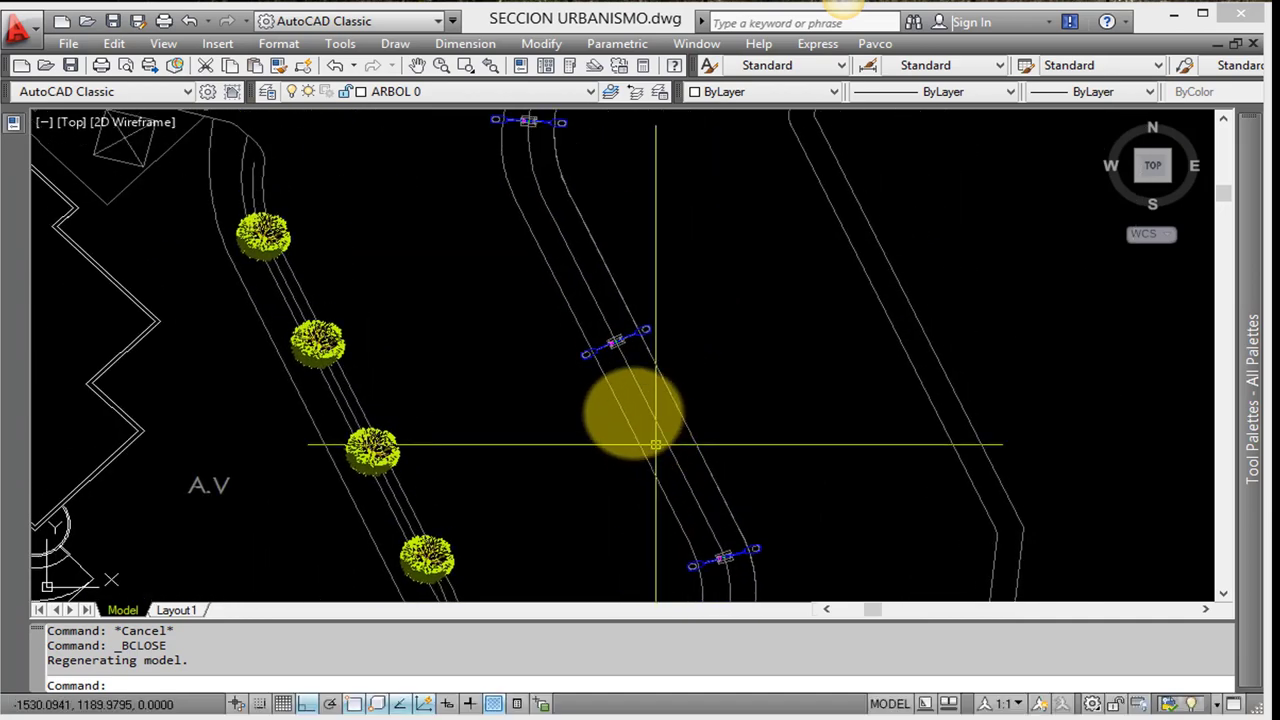
pyautogui.moveTo(566, 294); pyautogui.dragTo(650, 450, button='middle')
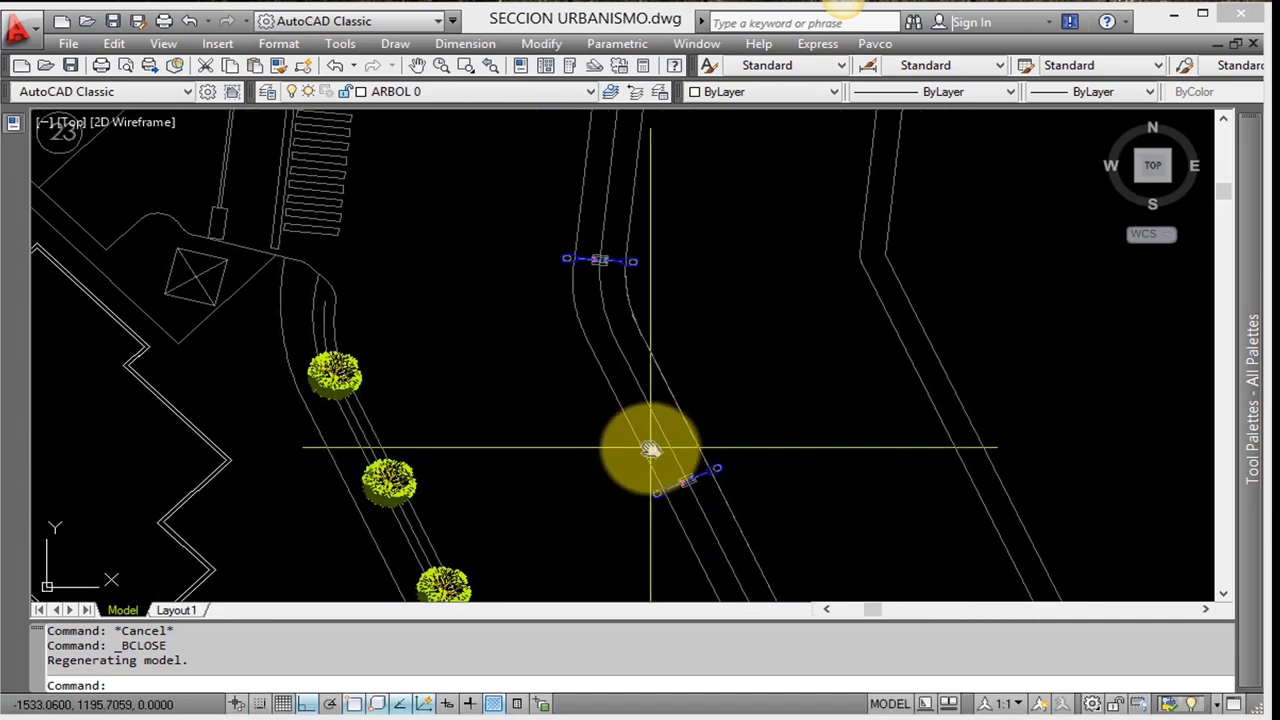
pyautogui.scroll(-1, 650, 440)
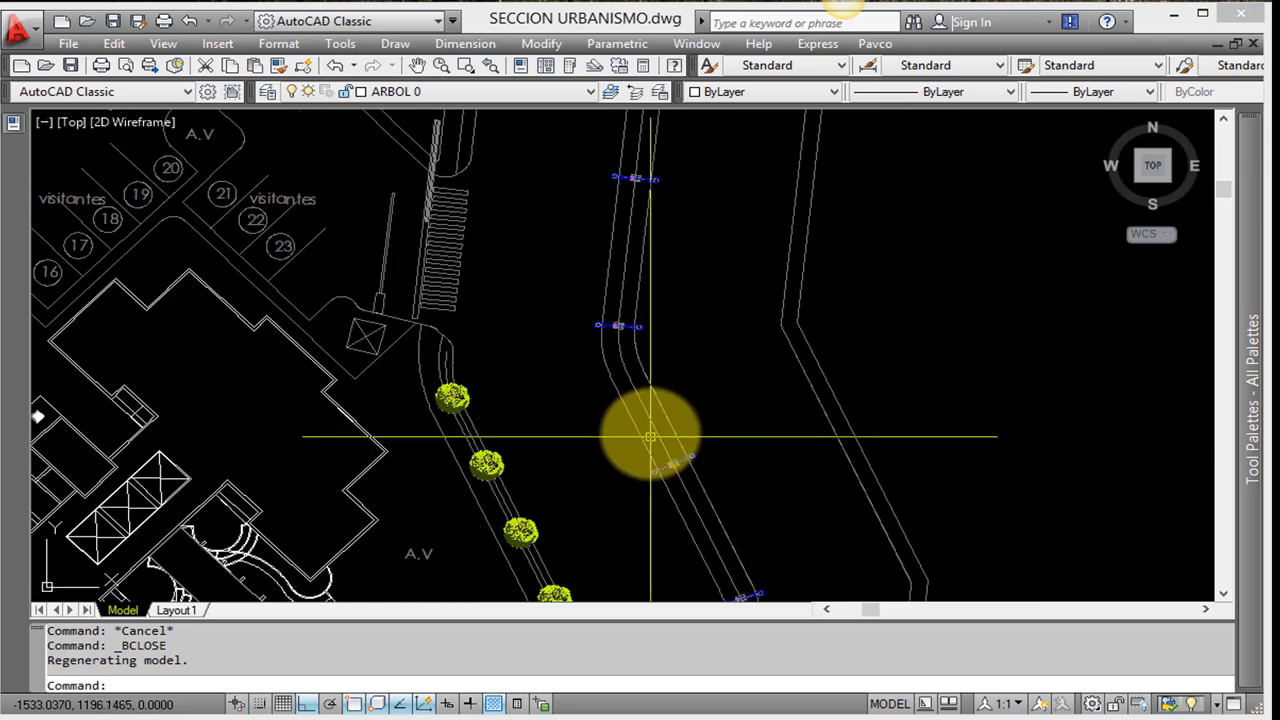
pyautogui.moveTo(651, 263); pyautogui.dragTo(608, 529, button='middle')
pyautogui.moveTo(660, 249); pyautogui.dragTo(666, 411, button='middle')
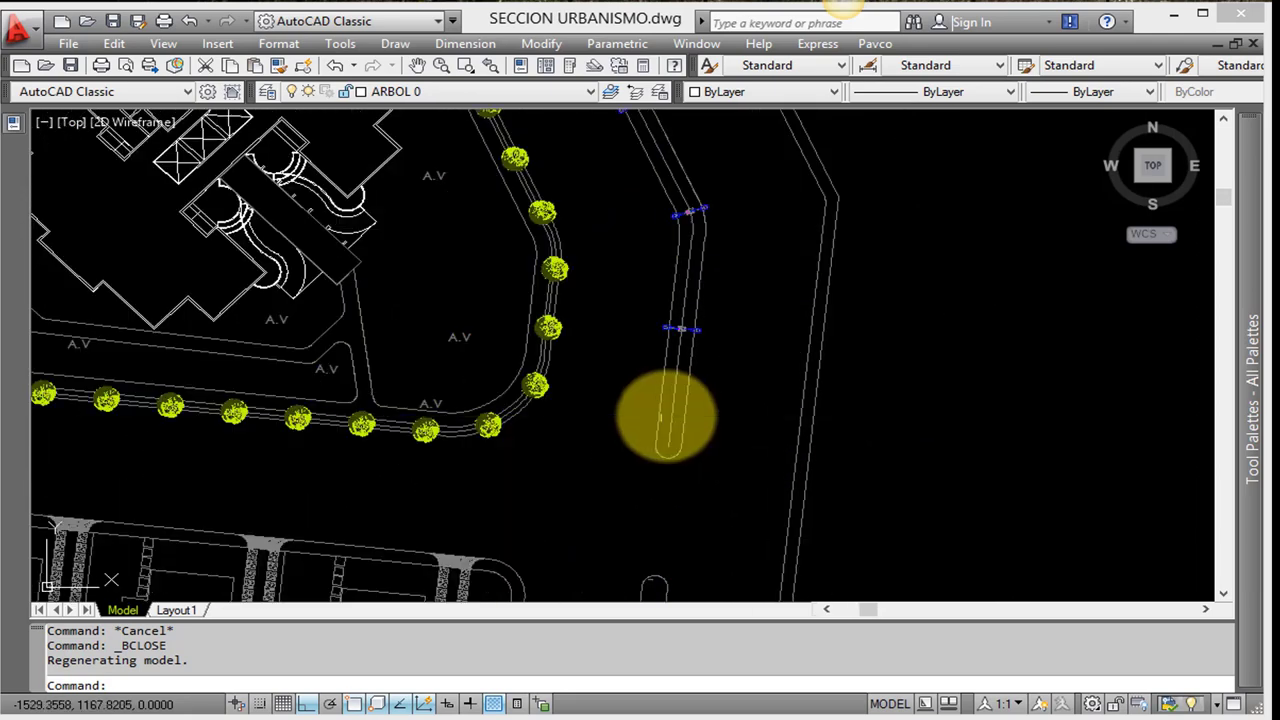
pyautogui.click(671, 420)
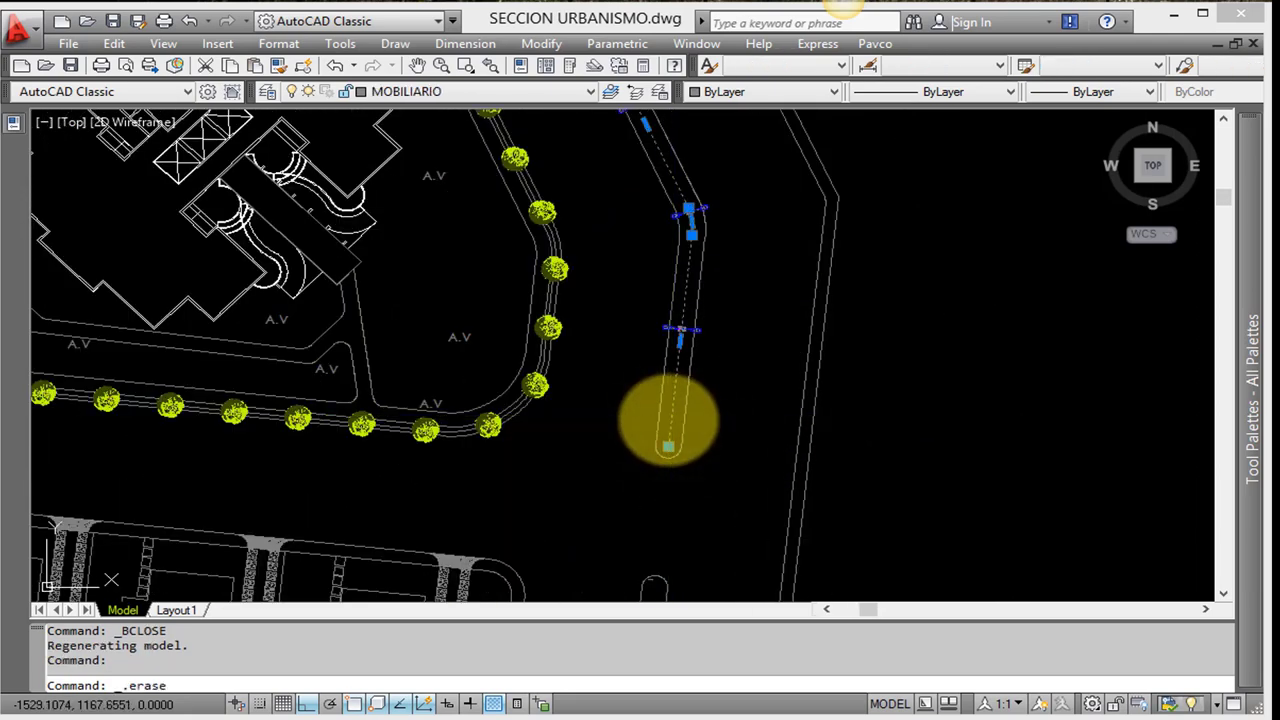
# Bring the parking area and the walkway near the central plaza into view, clearing any command
pyautogui.moveTo(486, 377); pyautogui.dragTo(1057, 491, button='middle')
pyautogui.moveTo(609, 274); pyautogui.dragTo(870, 485, button='middle')
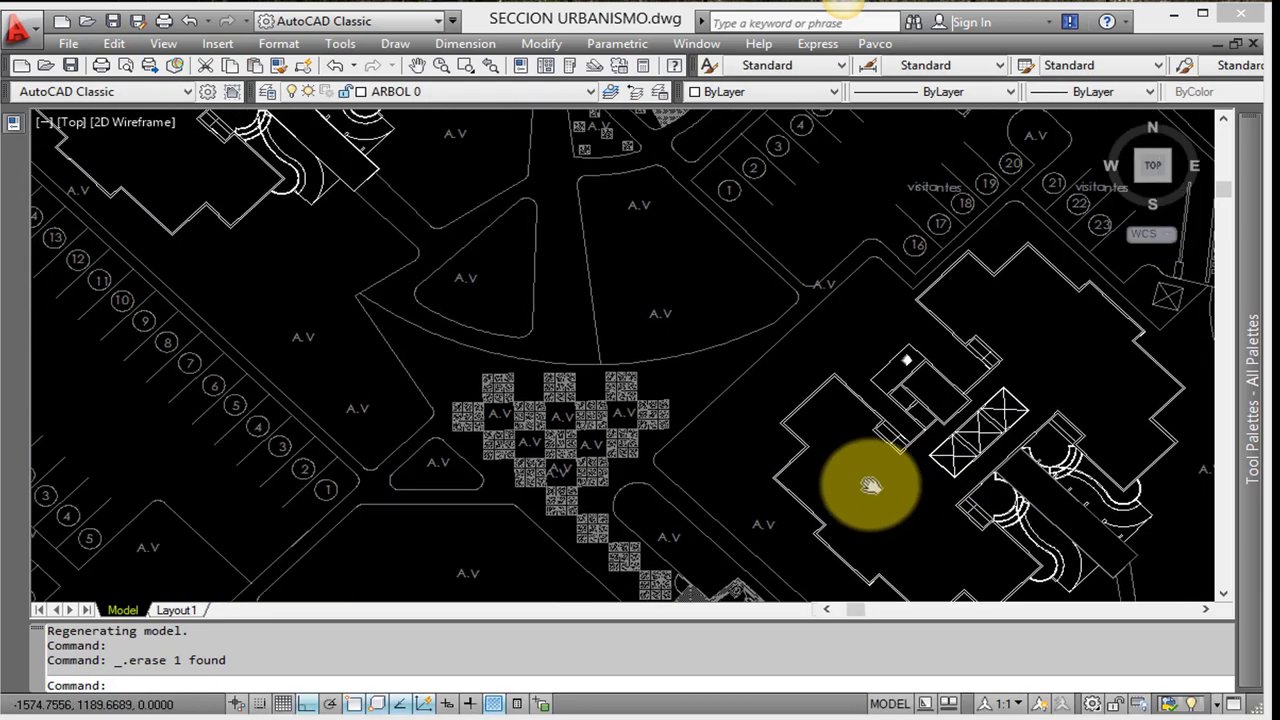
pyautogui.scroll(-2, 714, 234)
pyautogui.moveTo(714, 234); pyautogui.dragTo(686, 448, button='middle')
pyautogui.scroll(1, 777, 371)
pyautogui.scroll(3, 807, 272)
pyautogui.press('Escape')
pyautogui.press('Escape')
pyautogui.press('Escape')
pyautogui.write('ME')
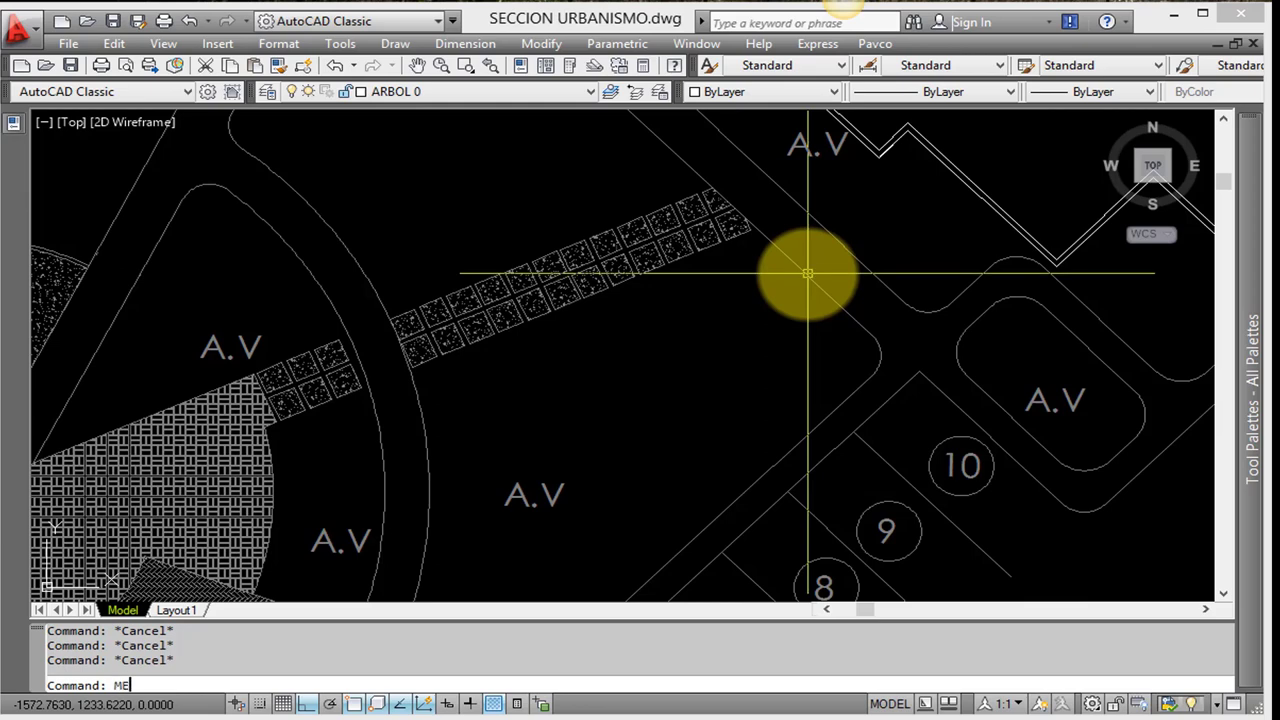
# Place aligned ARBOL 1 tree blocks every 5 units along the curving walkway
pyautogui.press('Return')
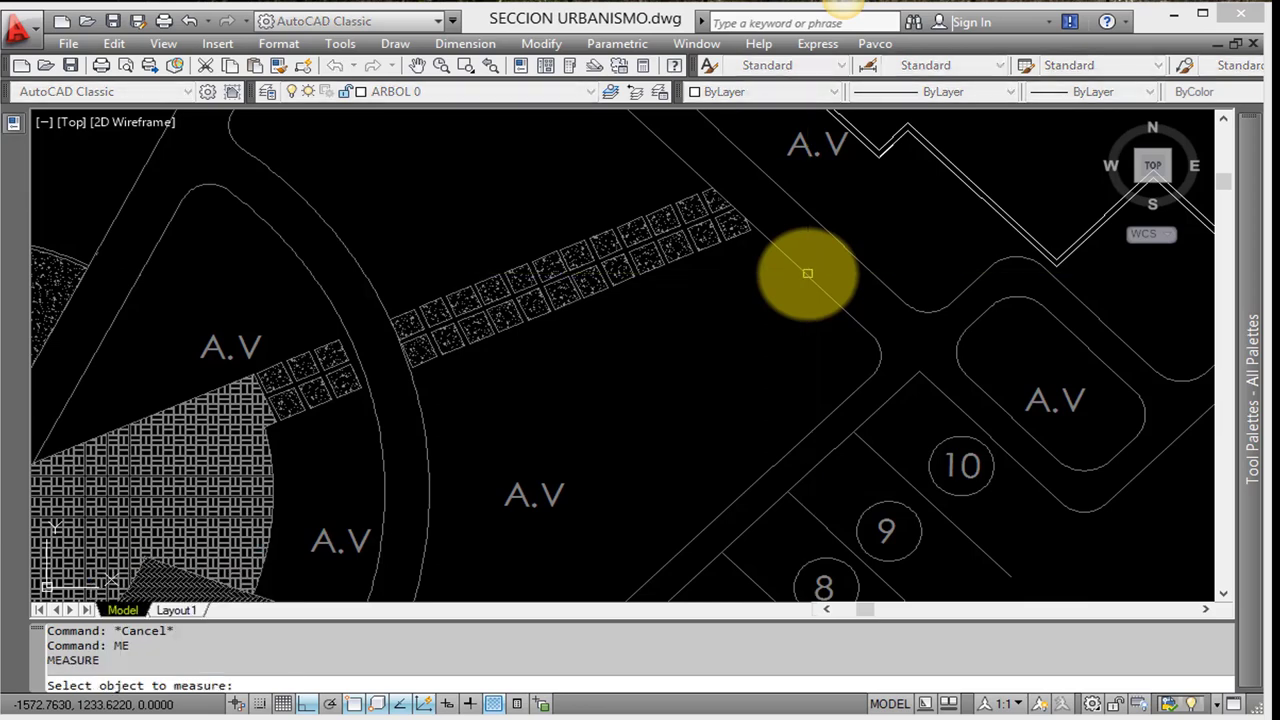
pyautogui.click(828, 297)
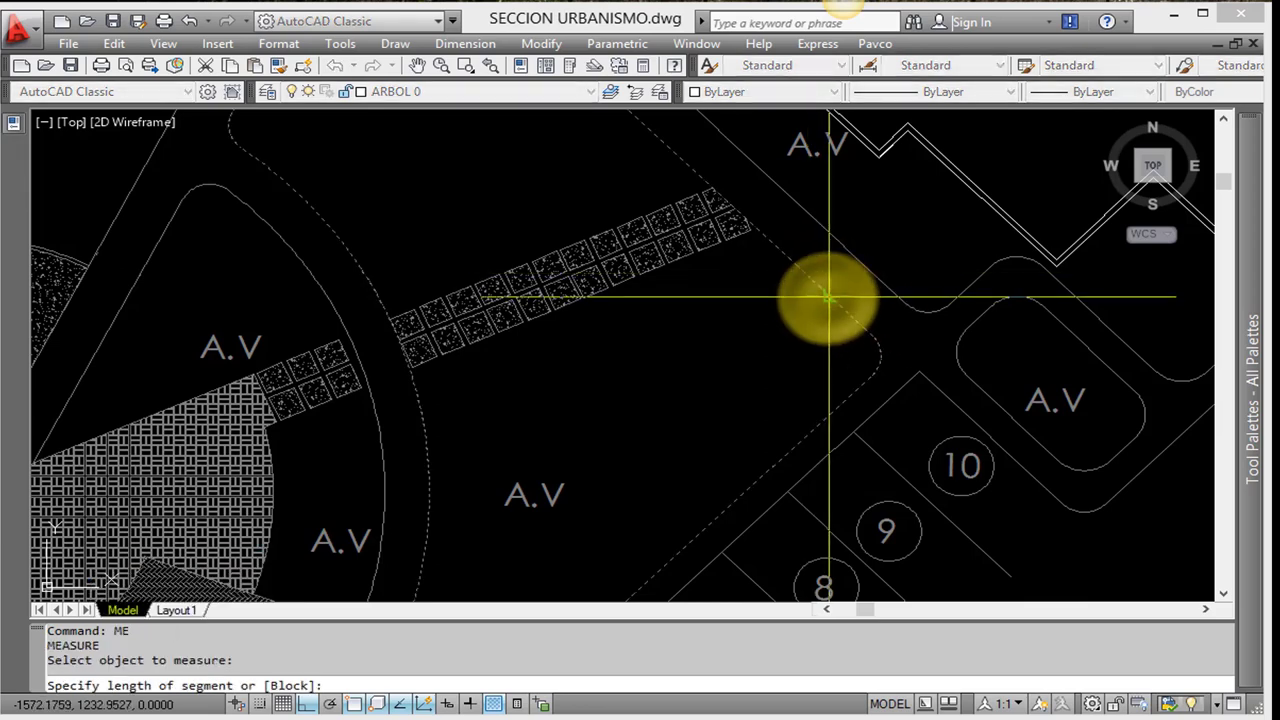
pyautogui.write('B')
pyautogui.press('Return')
pyautogui.write('ARBOL')
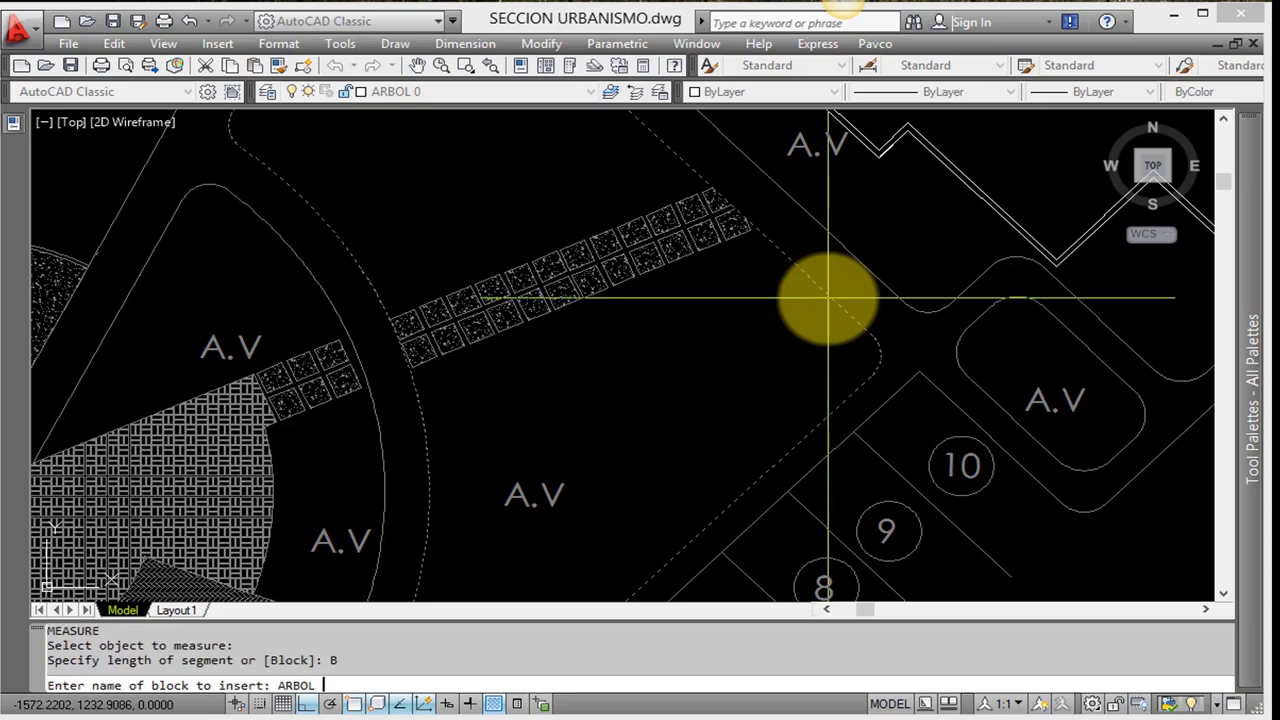
pyautogui.write('1')
pyautogui.press('Return')
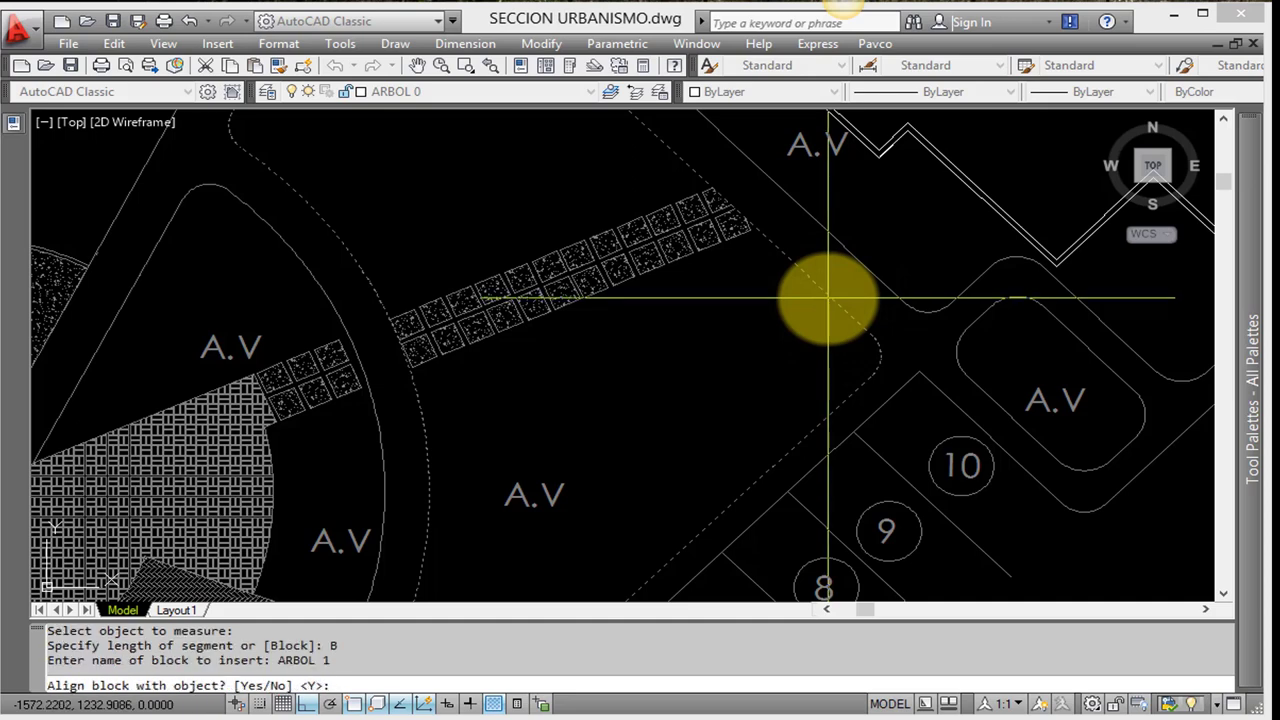
pyautogui.write('Y')
pyautogui.press('Return')
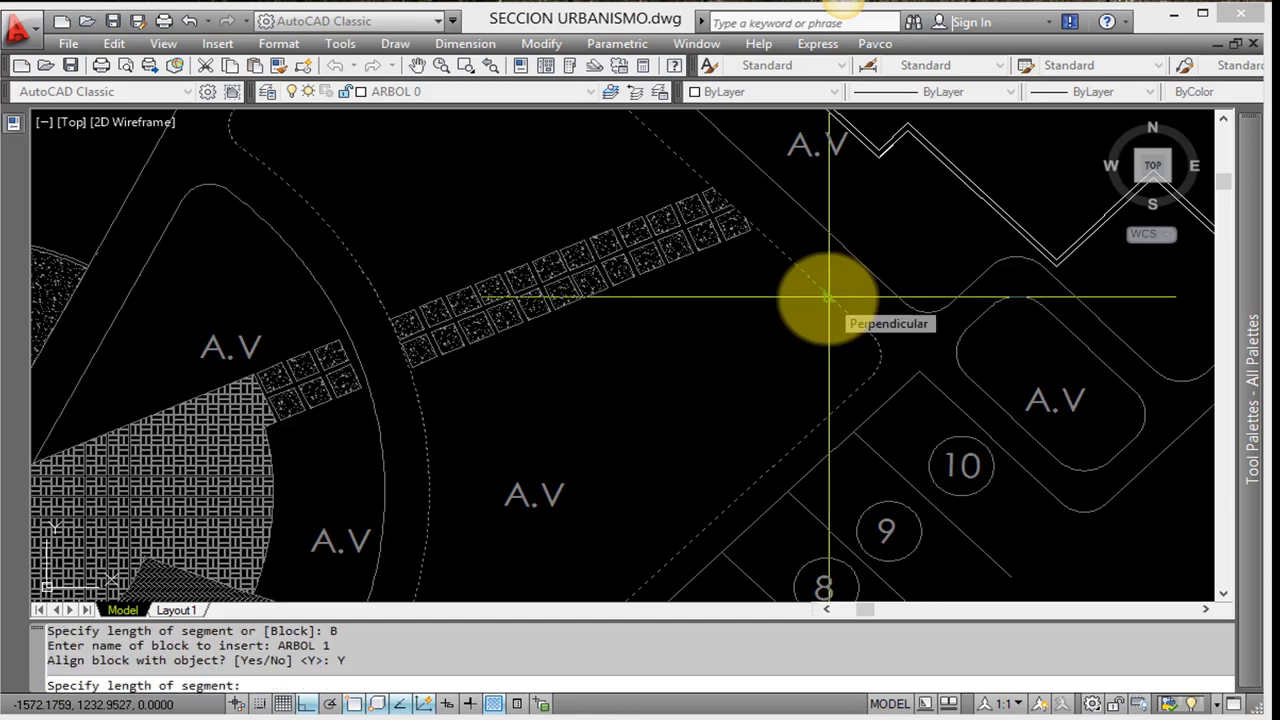
pyautogui.write('5')
pyautogui.press('Return')
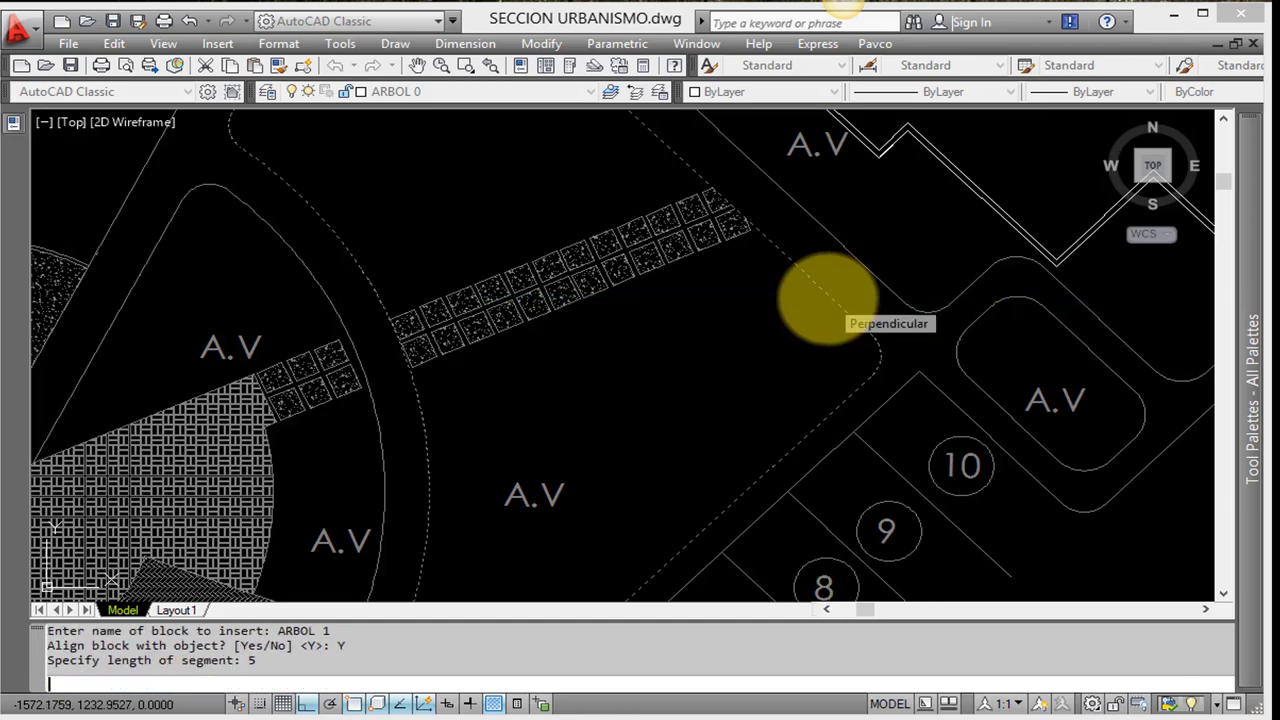
# Select the plaza arc, look over the plaza, then deselect it
pyautogui.scroll(-2, 840, 297)
pyautogui.scroll(-1, 848, 300)
pyautogui.press('Escape')
pyautogui.scroll(2, 523, 317)
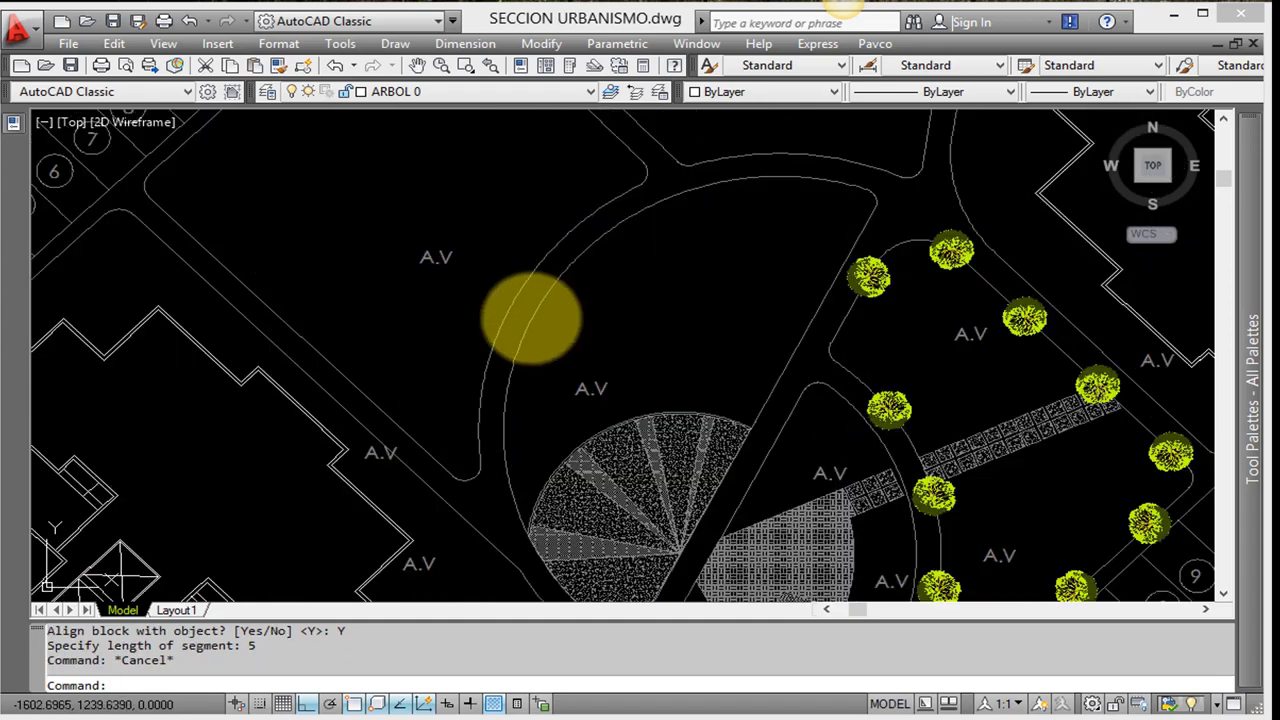
pyautogui.click(531, 309)
pyautogui.scroll(-3, 551, 291)
pyautogui.scroll(-3, 551, 291)
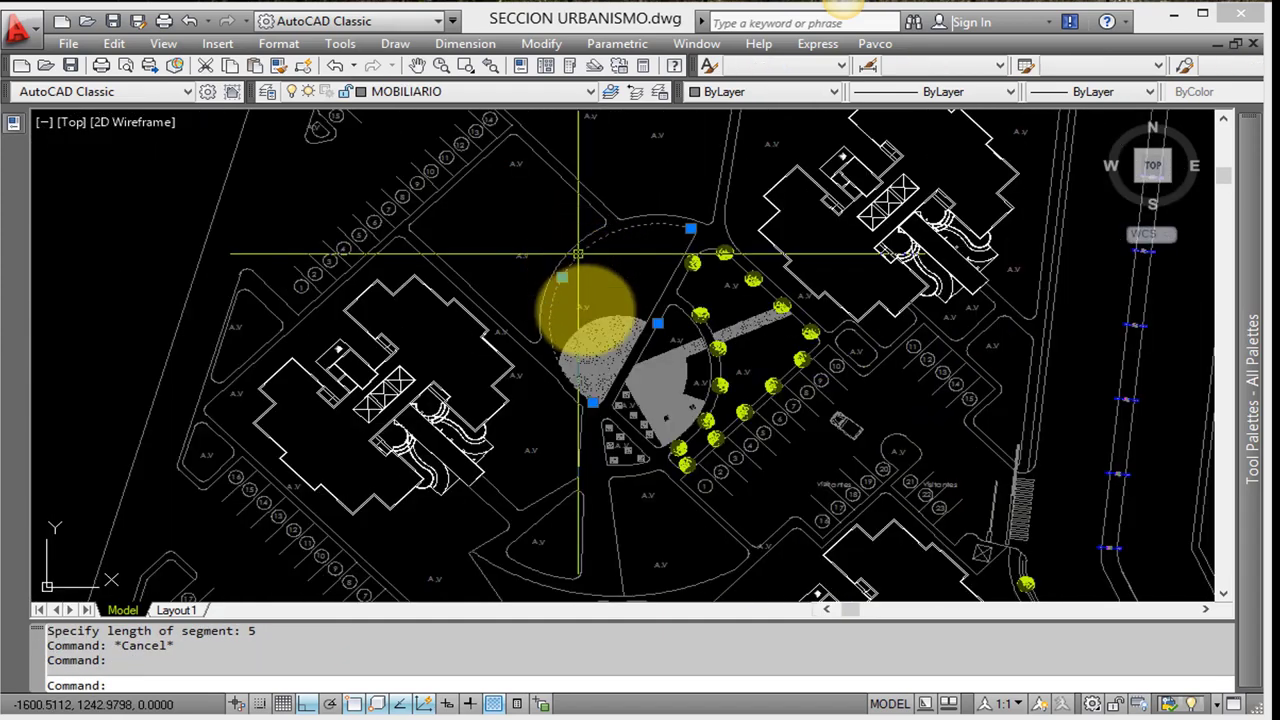
pyautogui.scroll(1, 586, 323)
pyautogui.moveTo(586, 323); pyautogui.dragTo(589, 424, button='middle')
pyautogui.scroll(2, 585, 375)
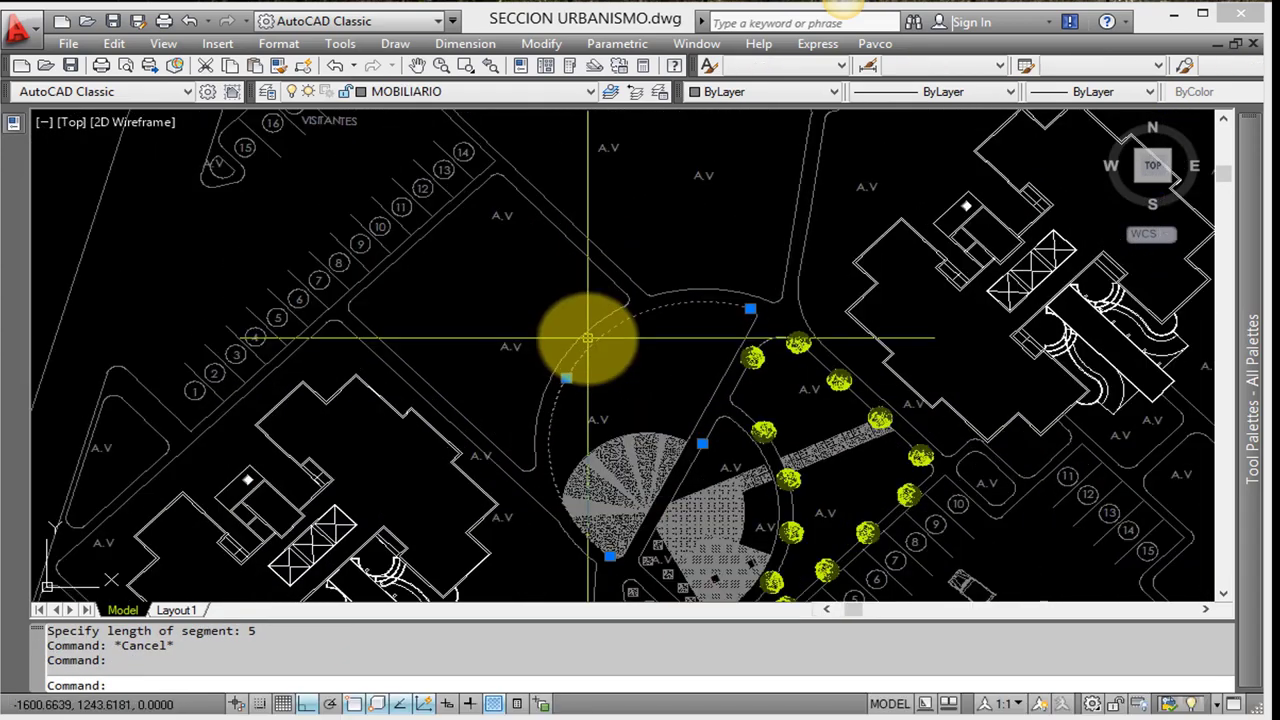
pyautogui.scroll(2, 589, 277)
pyautogui.press('Escape')
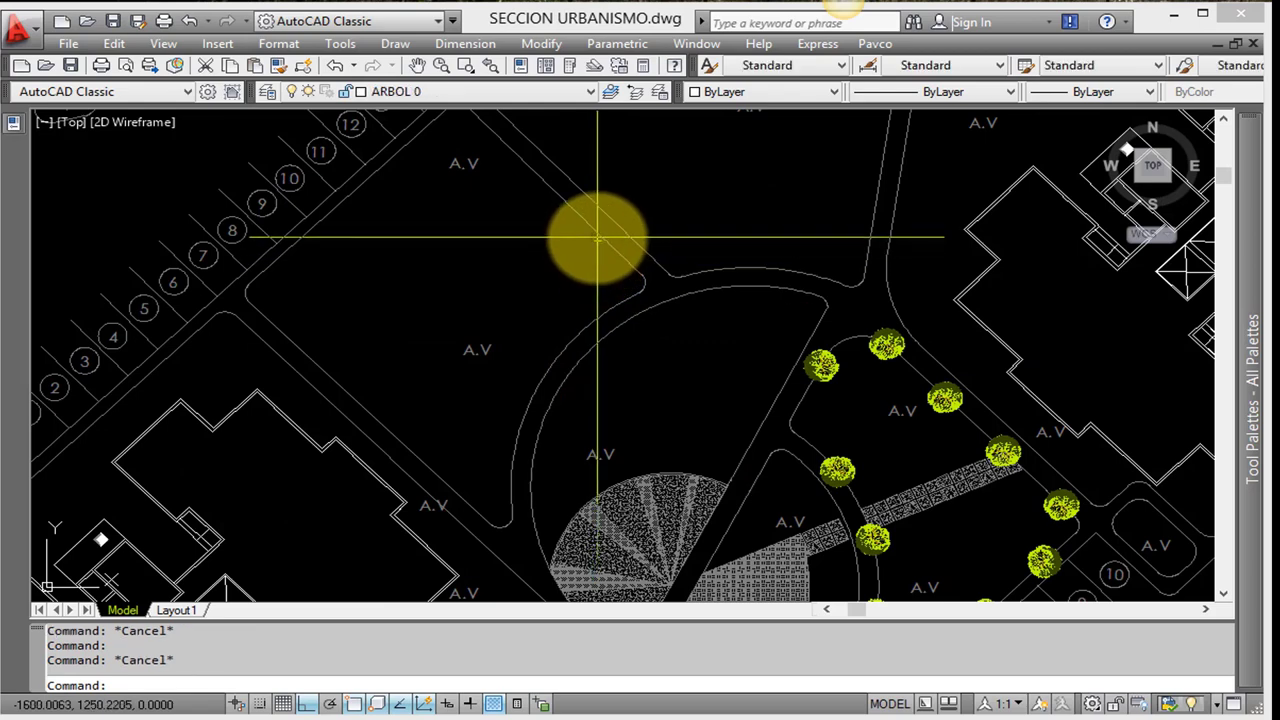
# Measure aligned ARBOL 1 trees every 3 units around the plaza's outer arc
pyautogui.press('Escape')
pyautogui.write('ME')
pyautogui.press('Return')
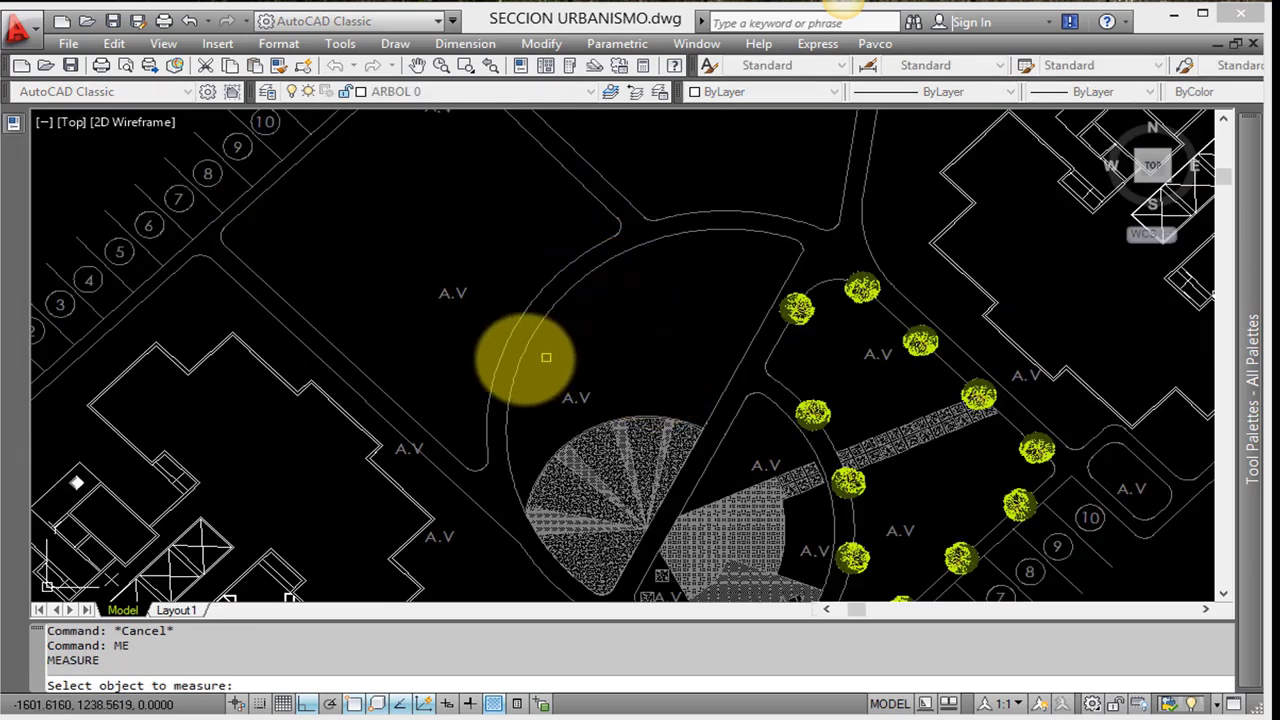
pyautogui.click(517, 363)
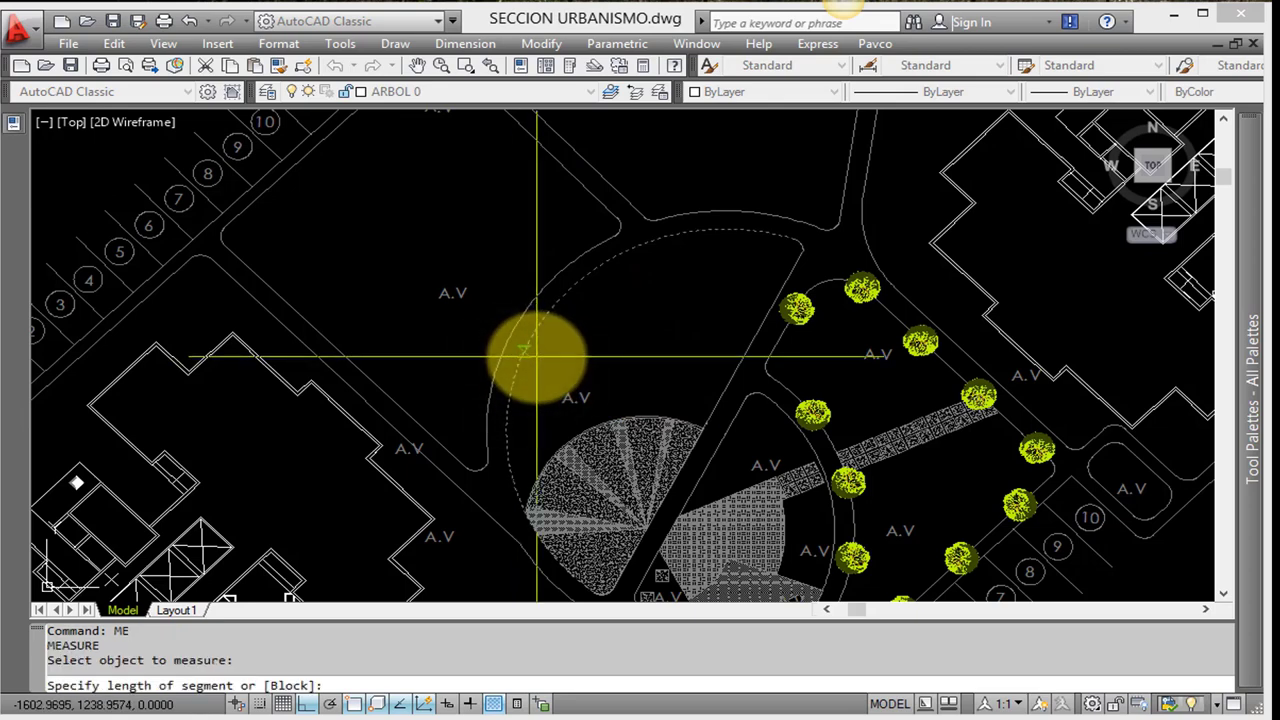
pyautogui.write('B')
pyautogui.press('Return')
pyautogui.write('ARBOL 1')
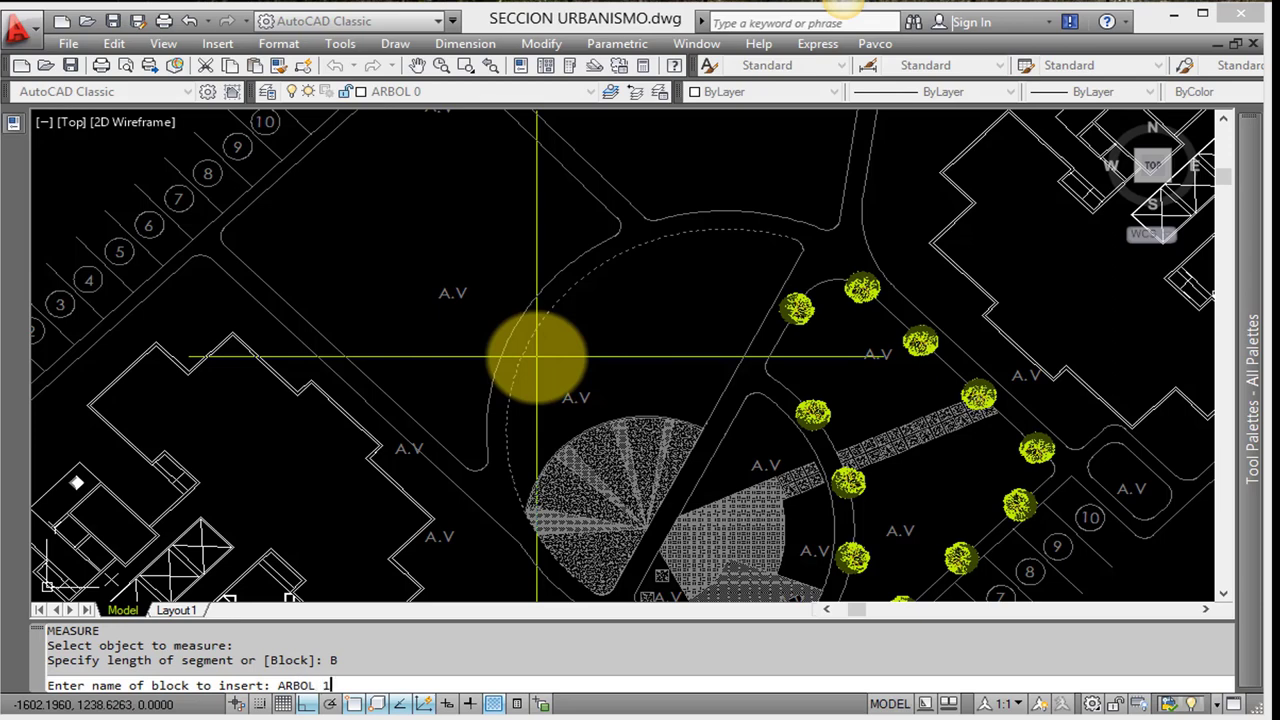
pyautogui.press('Return')
pyautogui.write('Y')
pyautogui.press('Return')
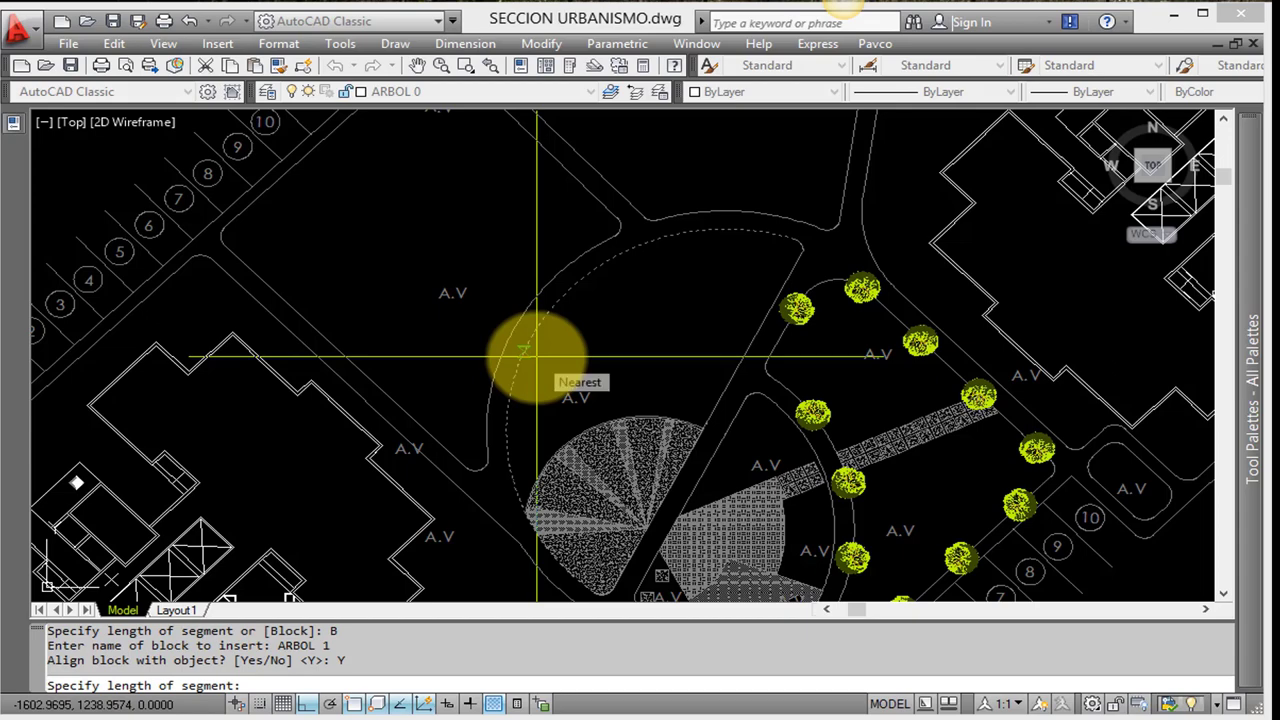
pyautogui.write('3')
pyautogui.press('Return')
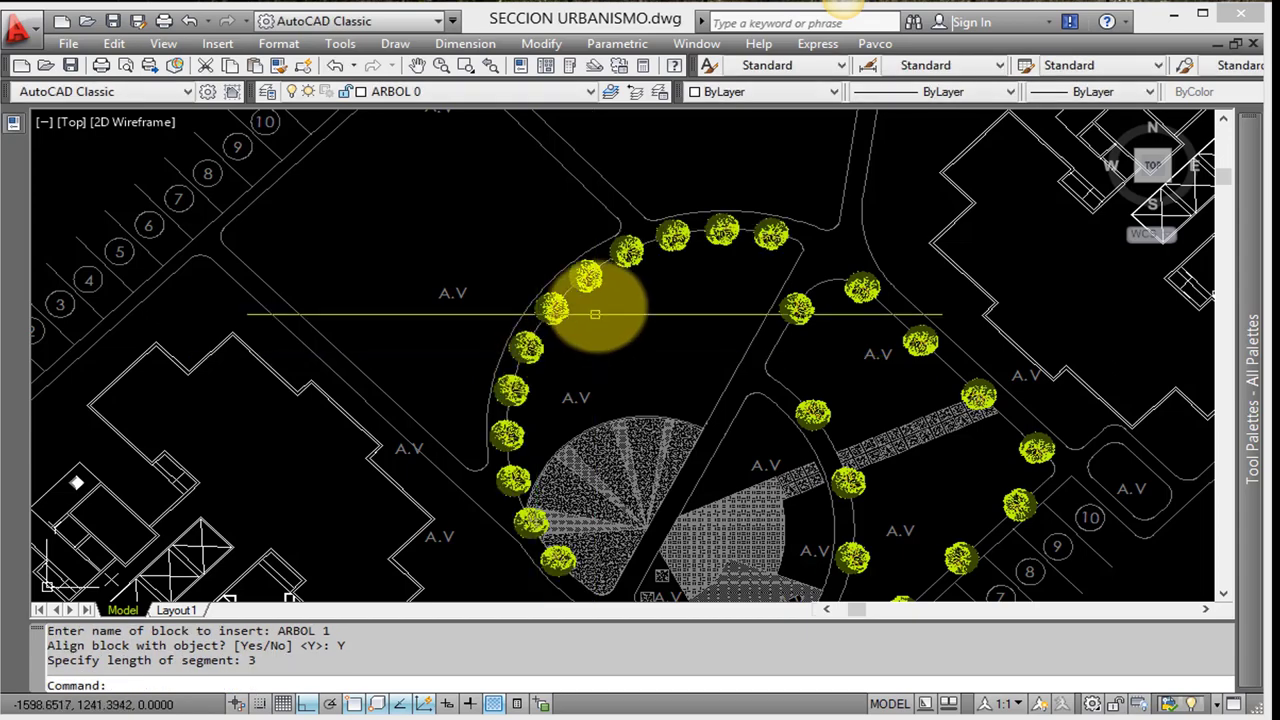
# Bring parking spaces 12–15 and the road into view
pyautogui.scroll(-2, 556, 265)
pyautogui.moveTo(543, 206); pyautogui.dragTo(571, 171, button='middle')
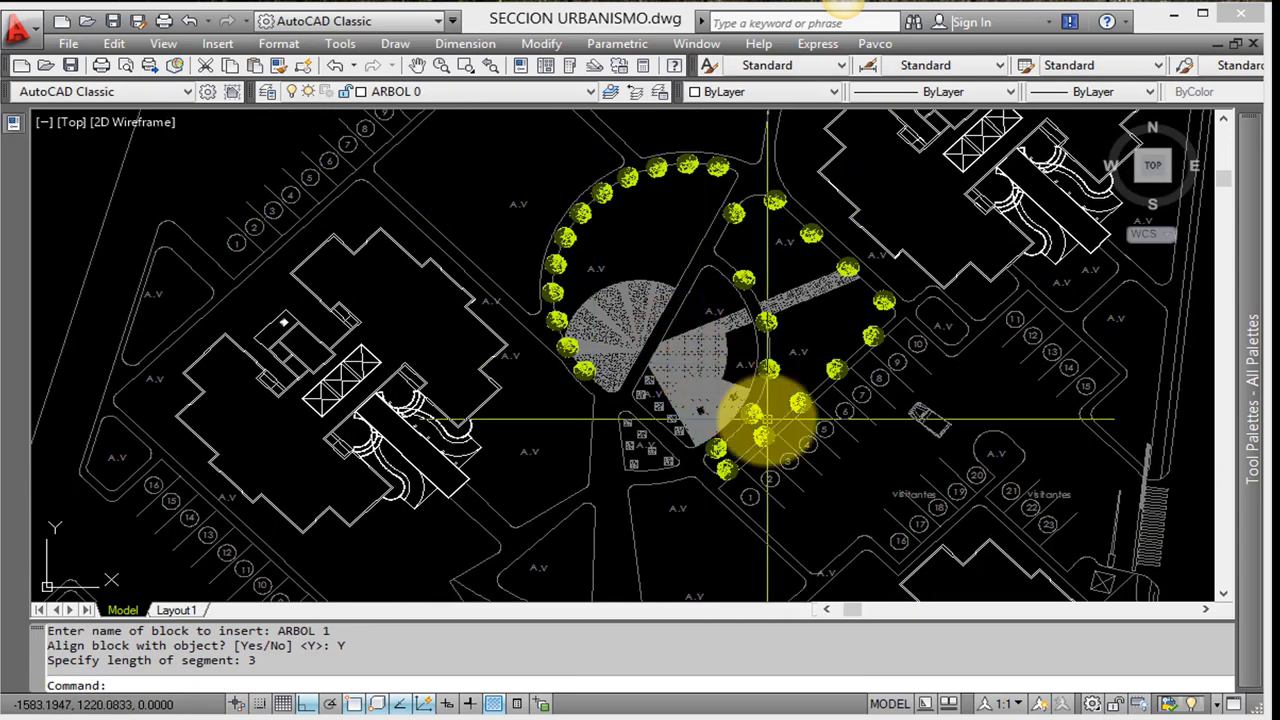
pyautogui.moveTo(766, 429)
pyautogui.mouseDown(button='middle')
pyautogui.moveTo(605, 288)
pyautogui.moveTo(557, 400)
pyautogui.mouseUp(button='middle')
pyautogui.scroll(5, 735, 470)
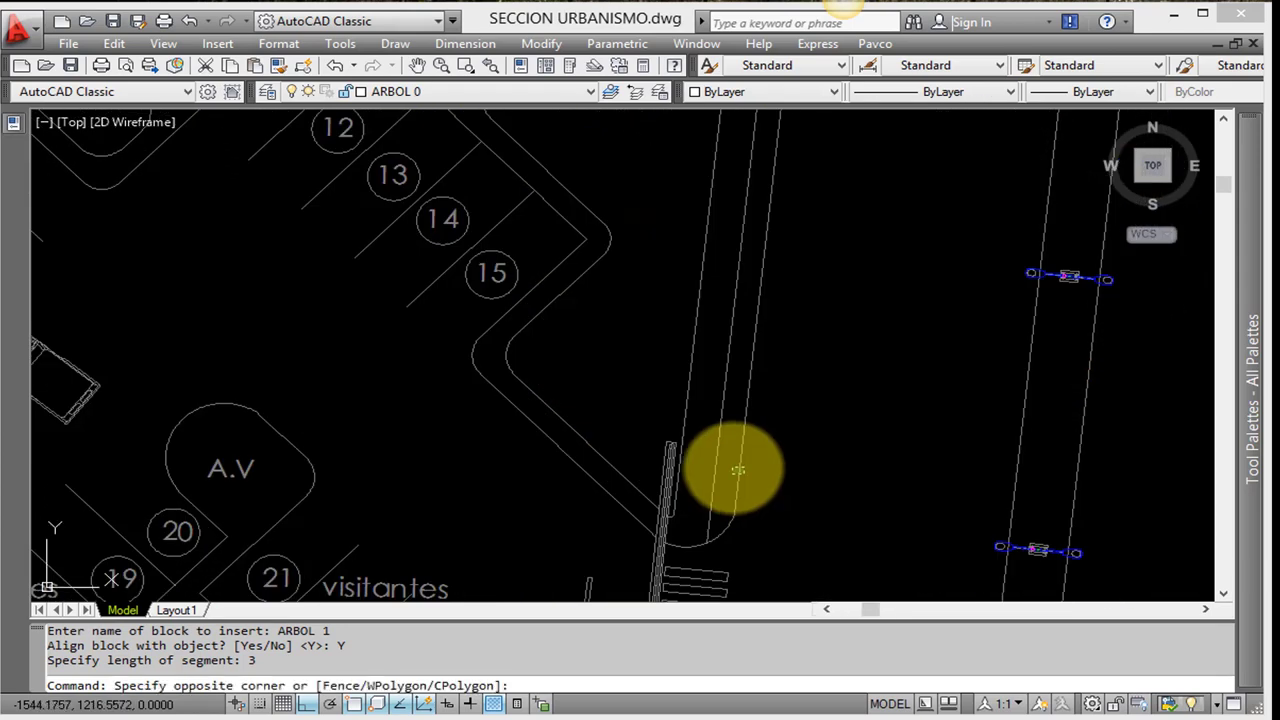
# Draw a rectangle in the open area east of the road
pyautogui.click(737, 470)
pyautogui.scroll(-5, 727, 410)
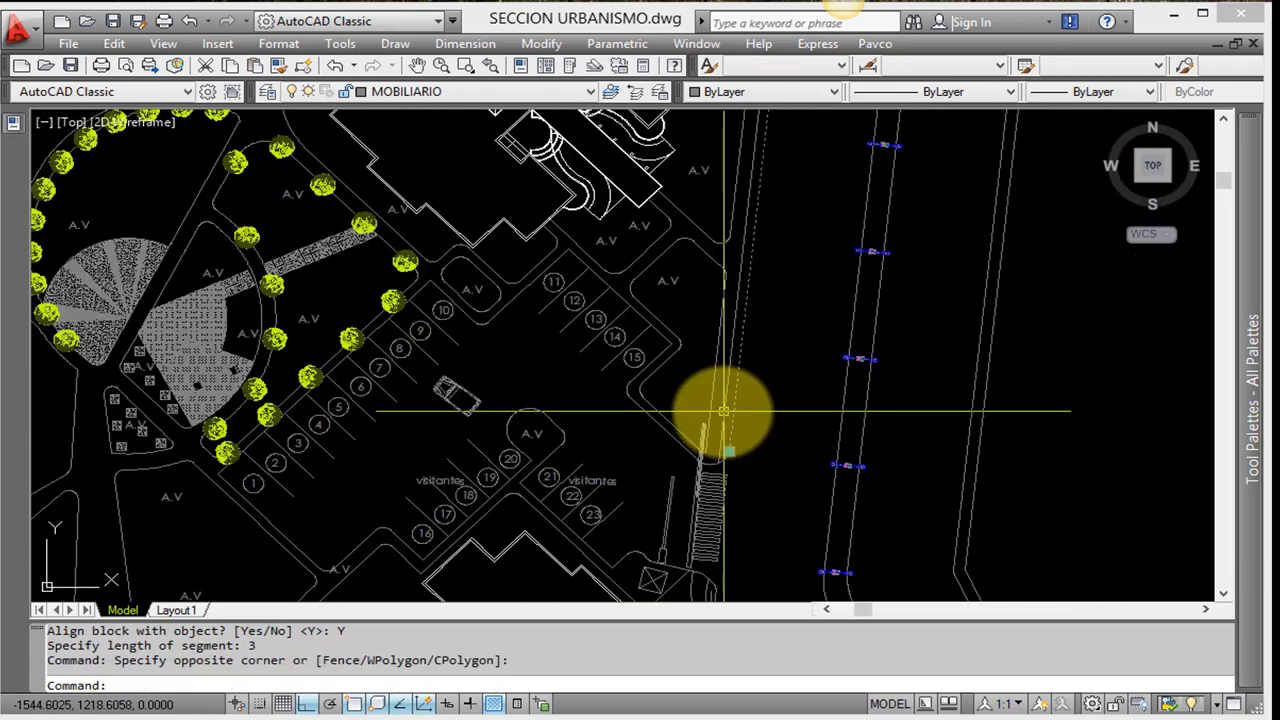
pyautogui.scroll(2, 623, 463)
pyautogui.moveTo(623, 443); pyautogui.dragTo(776, 423)
pyautogui.press('Escape')
pyautogui.press('Escape')
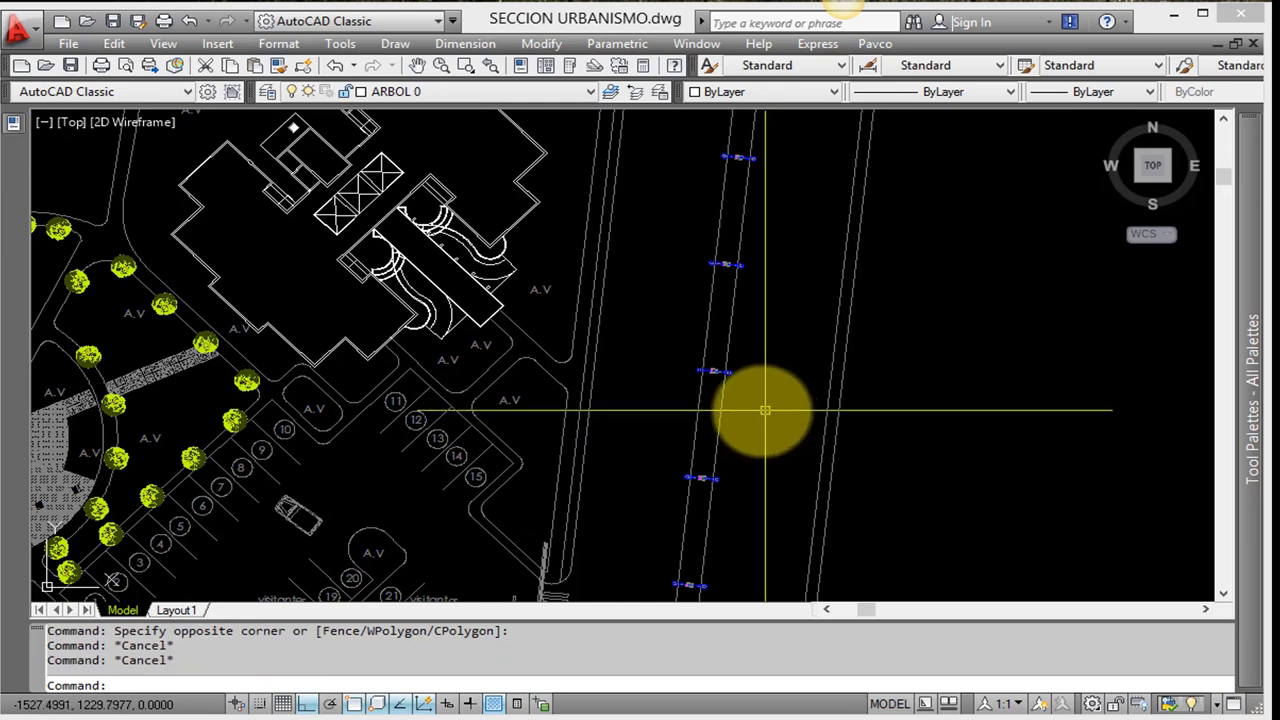
pyautogui.write('rec')
pyautogui.press('Return')
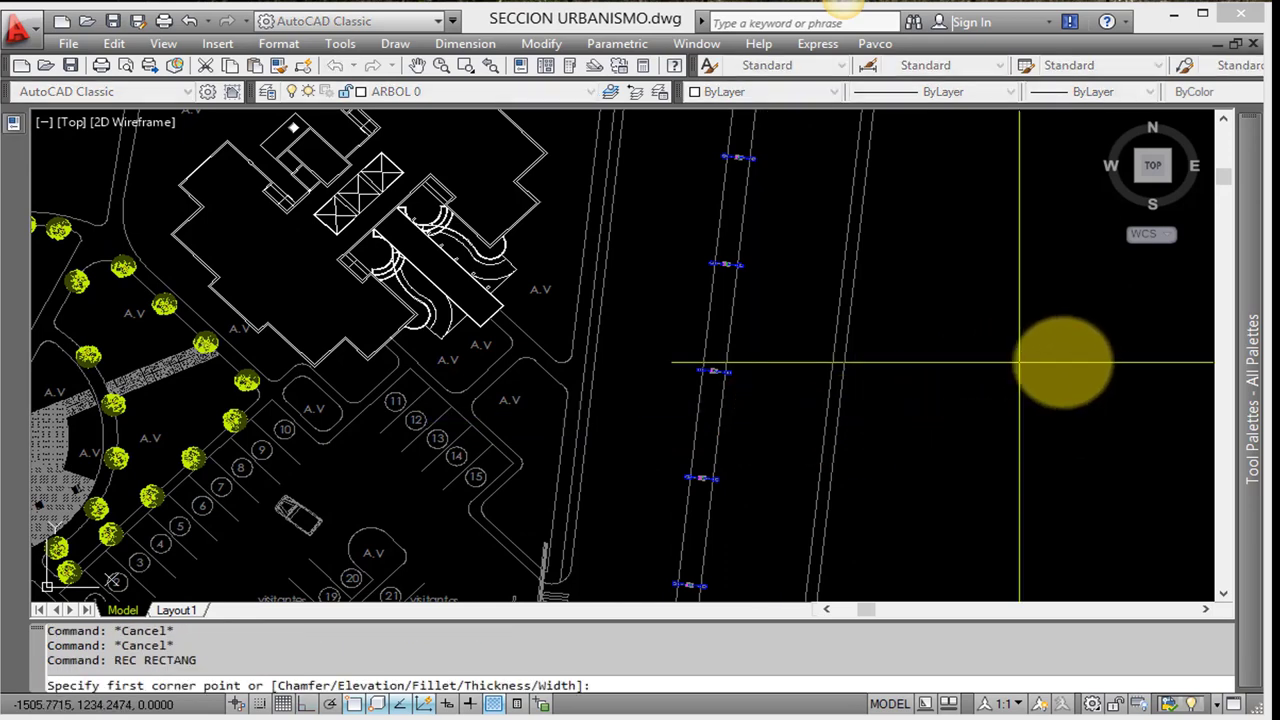
pyautogui.click(1020, 332)
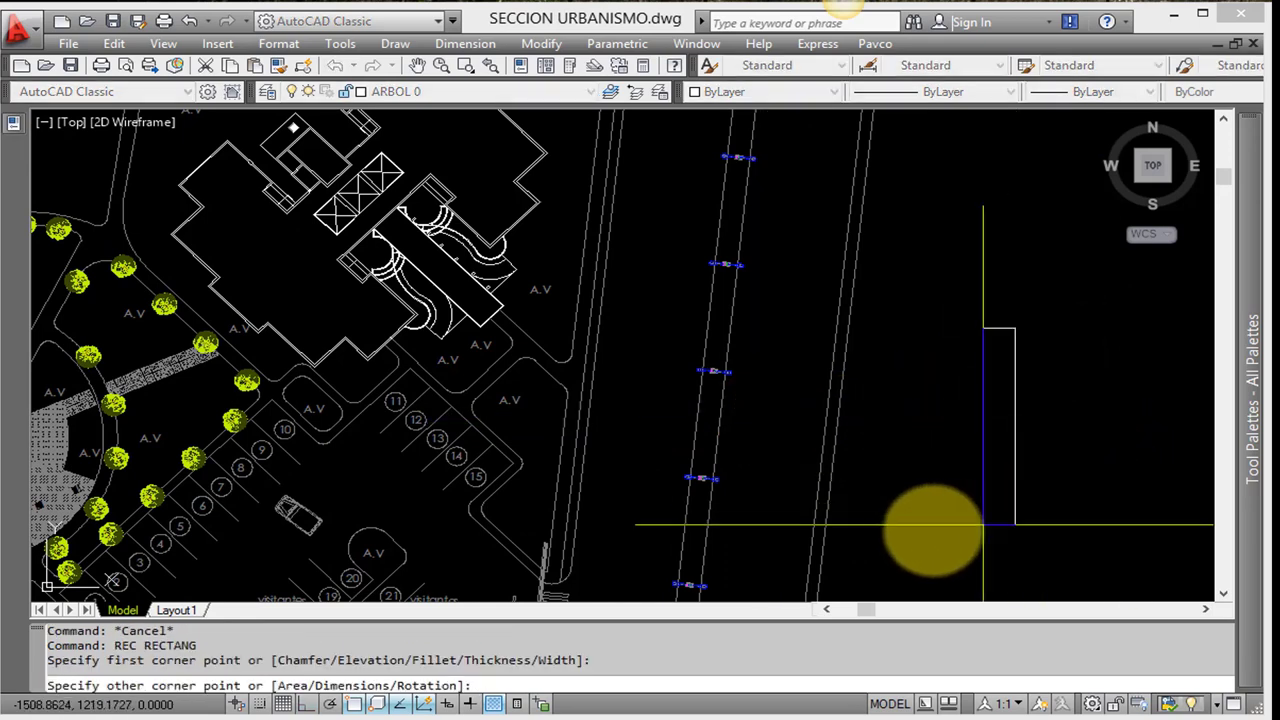
pyautogui.click(883, 489)
# Draw a circle of about 11-unit radius below the rectangle
pyautogui.moveTo(813, 323)
pyautogui.mouseDown(button='middle')
pyautogui.moveTo(803, 305)
pyautogui.moveTo(677, 251)
pyautogui.mouseUp(button='middle')
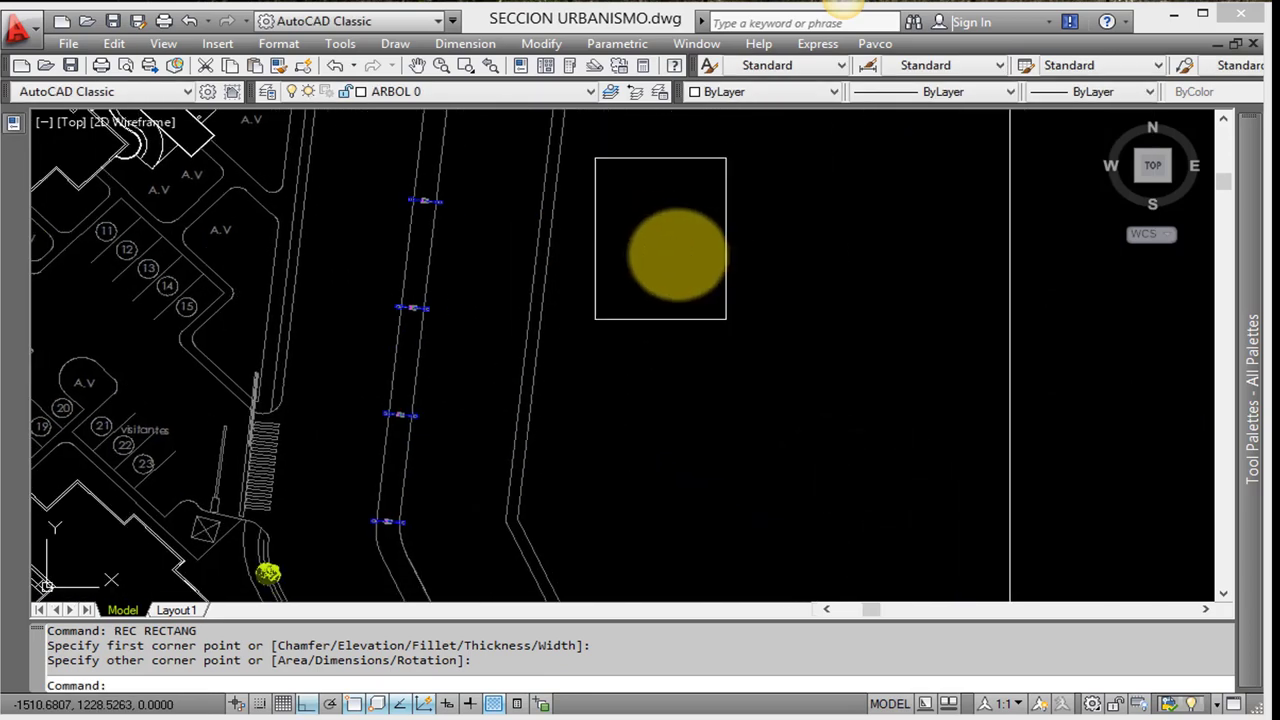
pyautogui.press('Escape')
pyautogui.write('c')
pyautogui.press('Return')
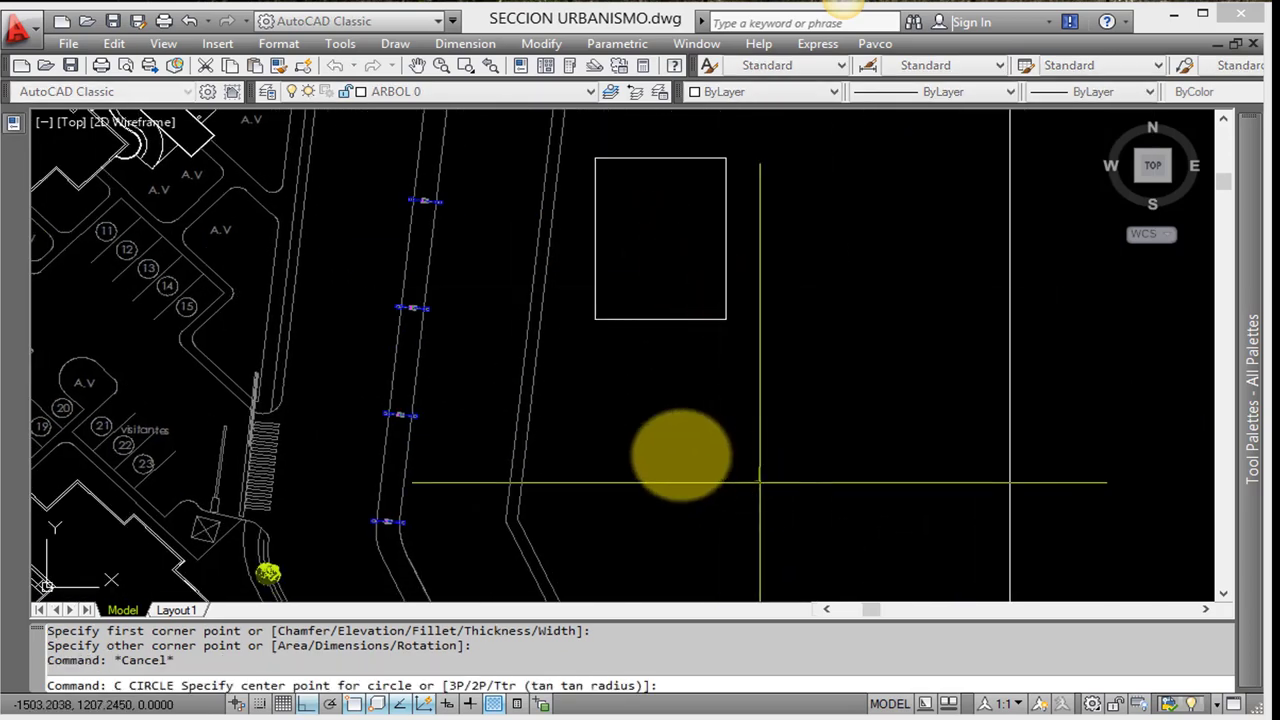
pyautogui.click(757, 472)
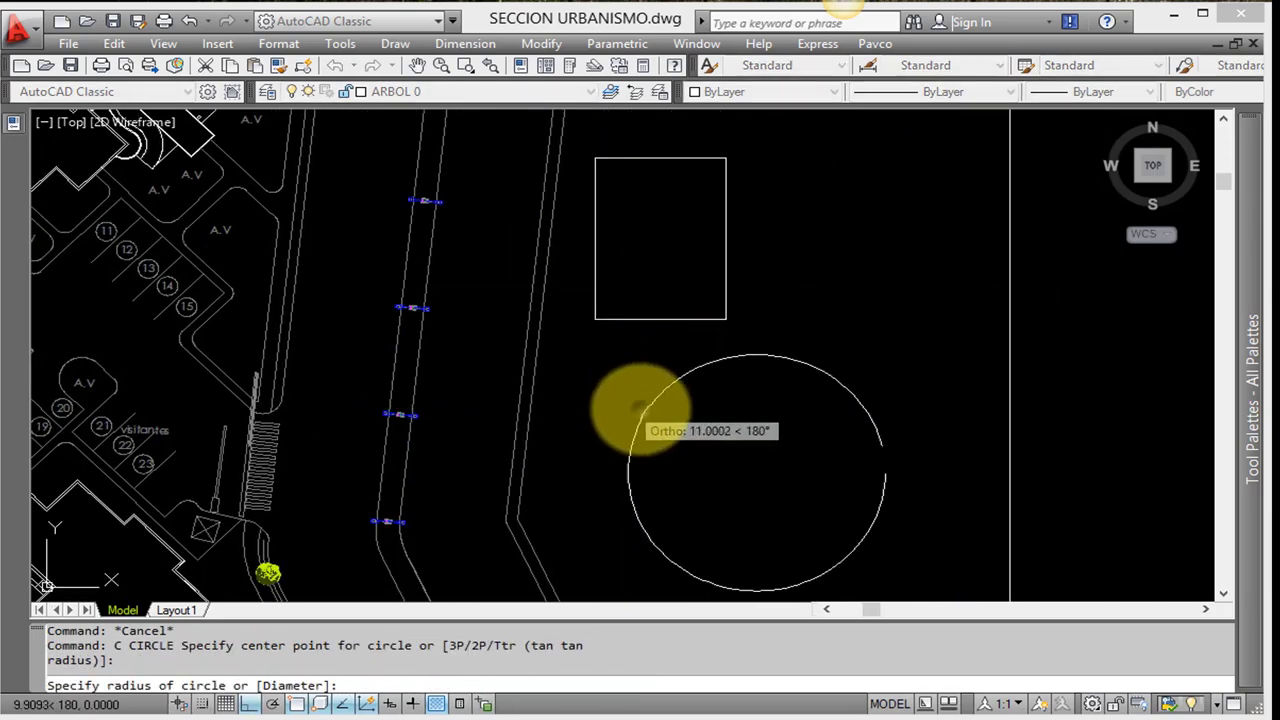
pyautogui.click(642, 405)
pyautogui.press('Escape')
pyautogui.moveTo(555, 444)
pyautogui.mouseDown(button='middle')
pyautogui.moveTo(567, 450)
pyautogui.moveTo(529, 443)
pyautogui.moveTo(580, 349)
pyautogui.mouseUp(button='middle')
pyautogui.scroll(3, 580, 457)
# Place aligned ARBOL 1 trees every 5 units along the road edge beside the parking area
pyautogui.scroll(2, 554, 385)
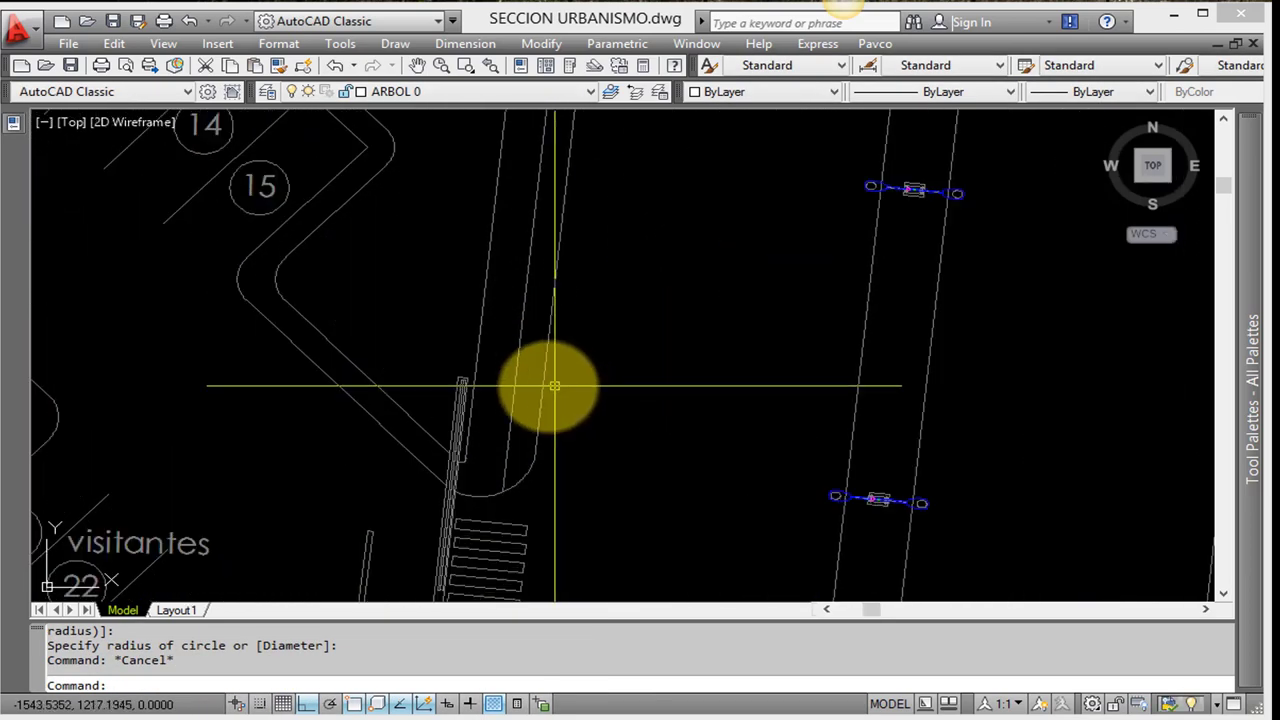
pyautogui.press('Escape')
pyautogui.press('Escape')
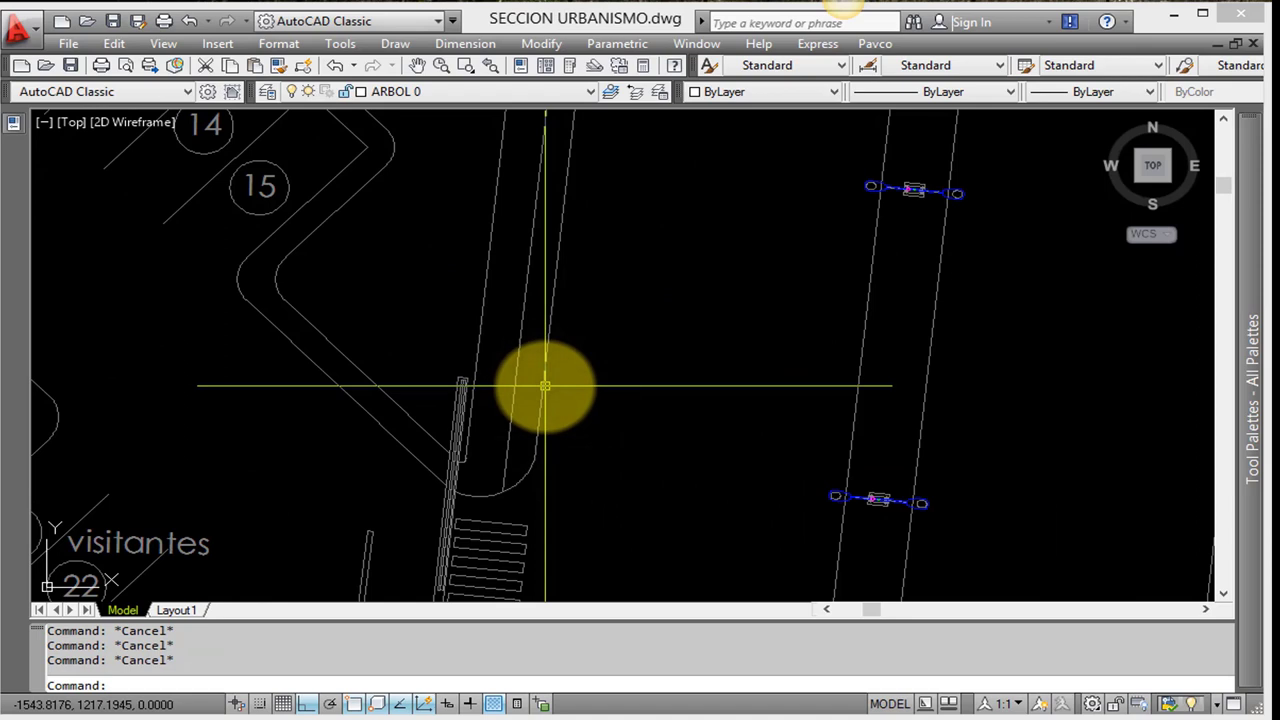
pyautogui.write('ME')
pyautogui.press('Return')
pyautogui.click(541, 388)
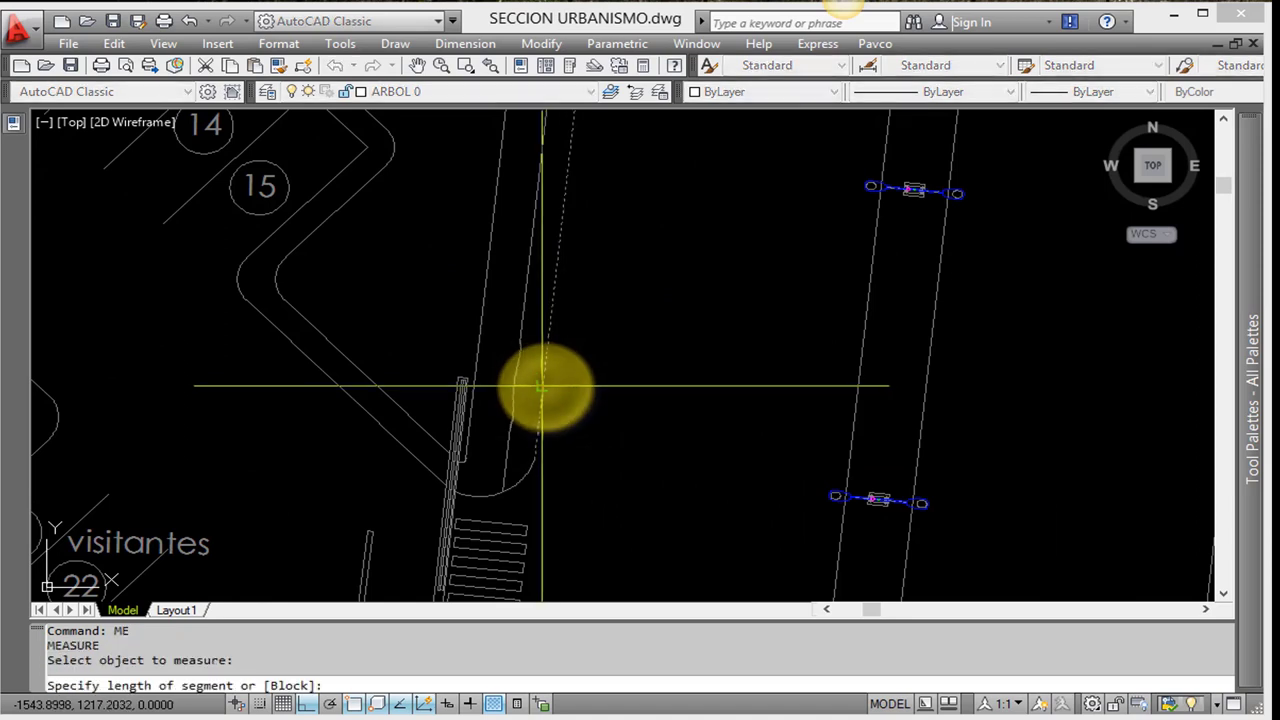
pyautogui.write('B')
pyautogui.press('Return')
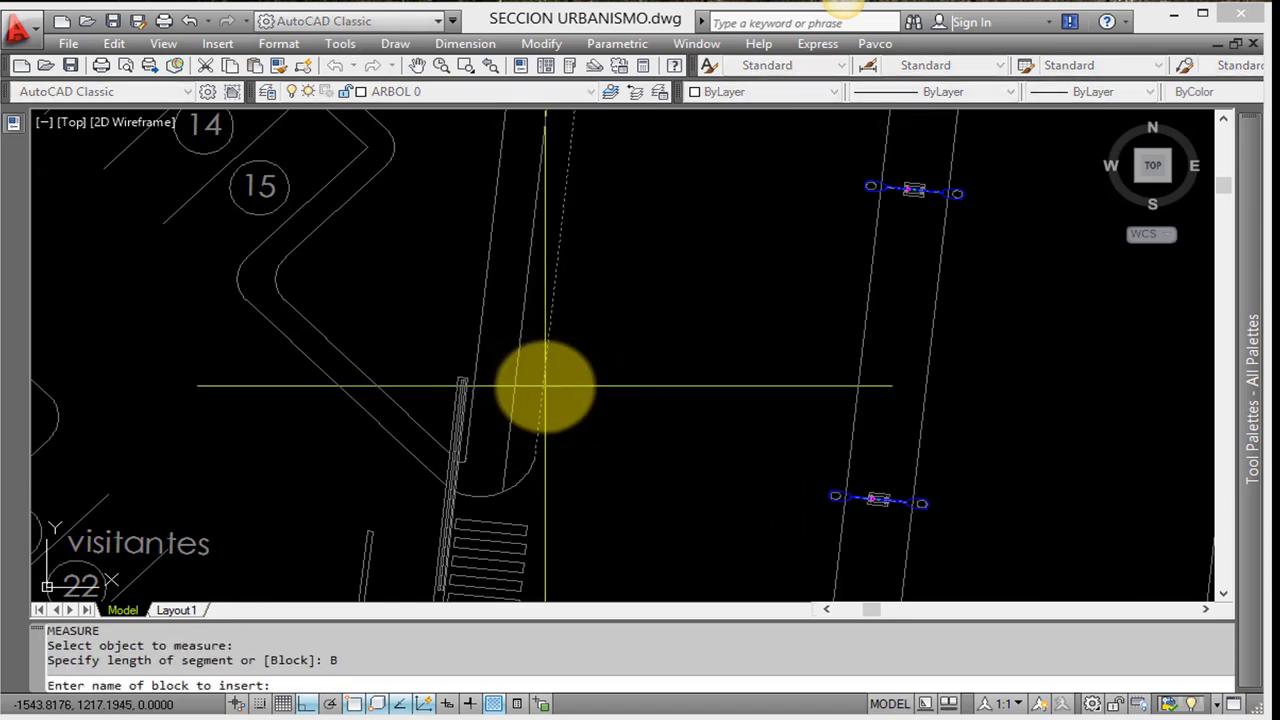
pyautogui.write('ARBOL1')
pyautogui.press('Return')
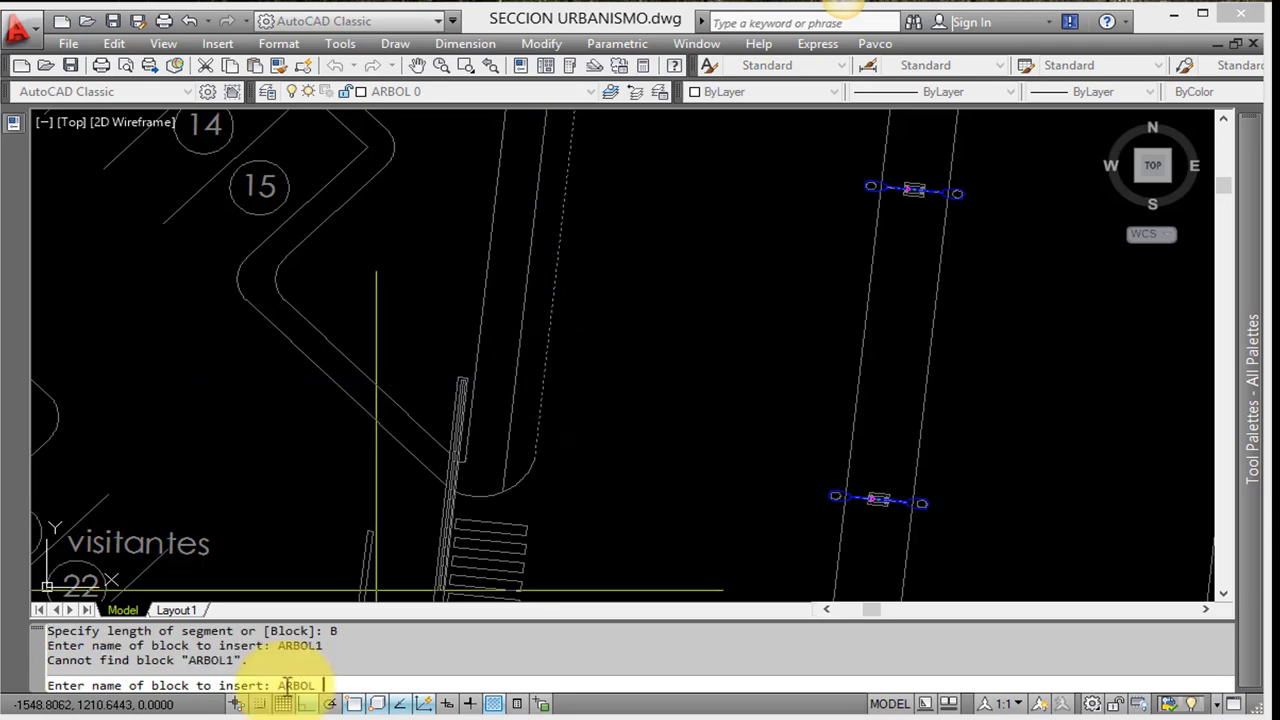
pyautogui.scroll(2, 287, 685)
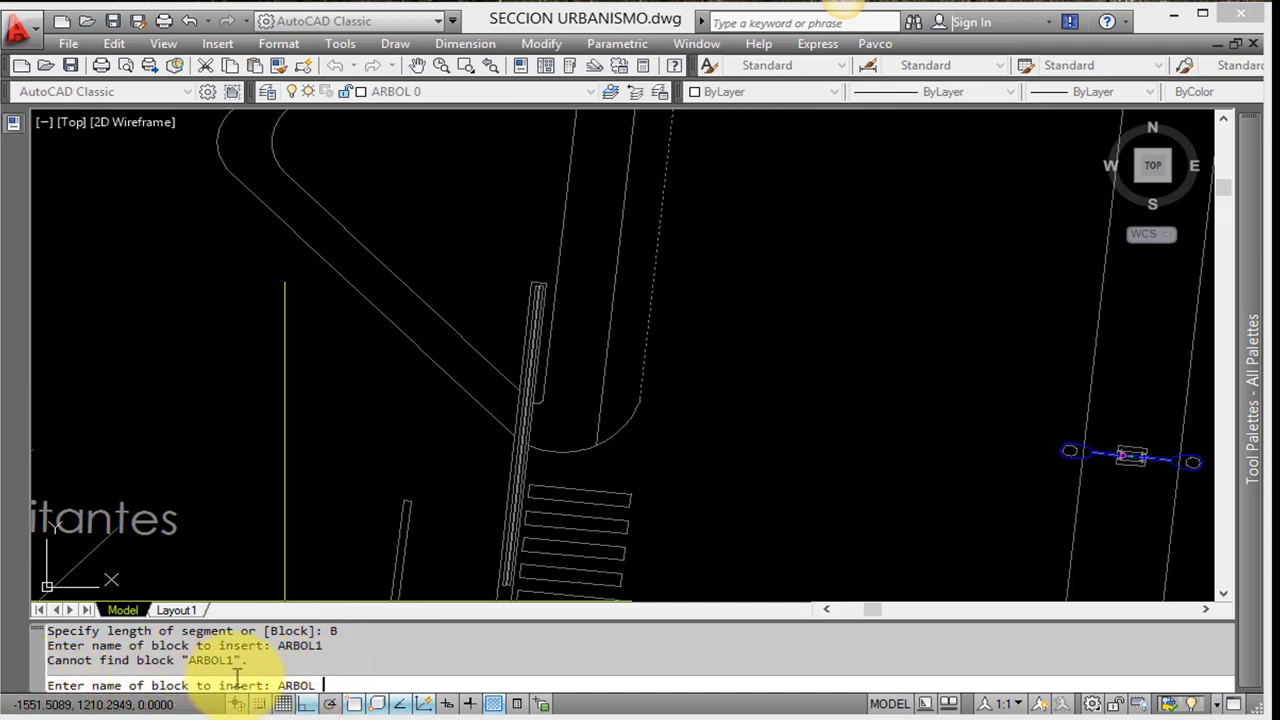
pyautogui.write('1')
pyautogui.press('Return')
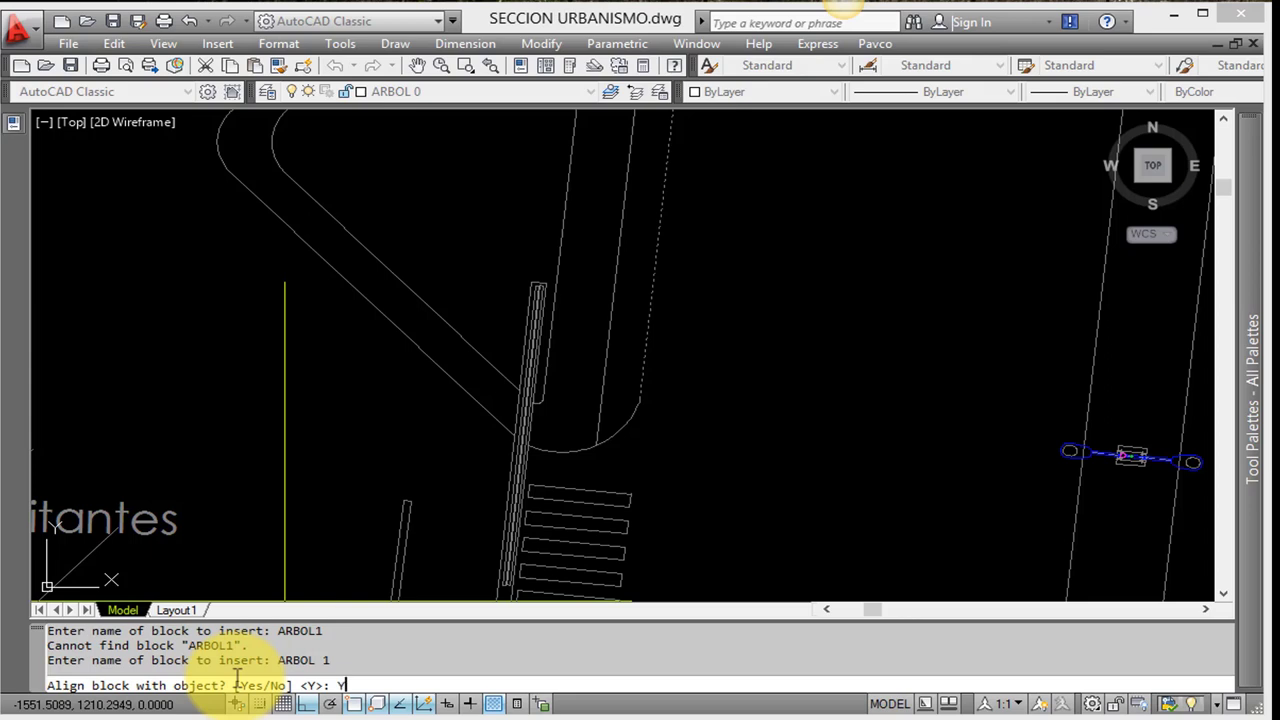
pyautogui.write('5')
pyautogui.press('Return')
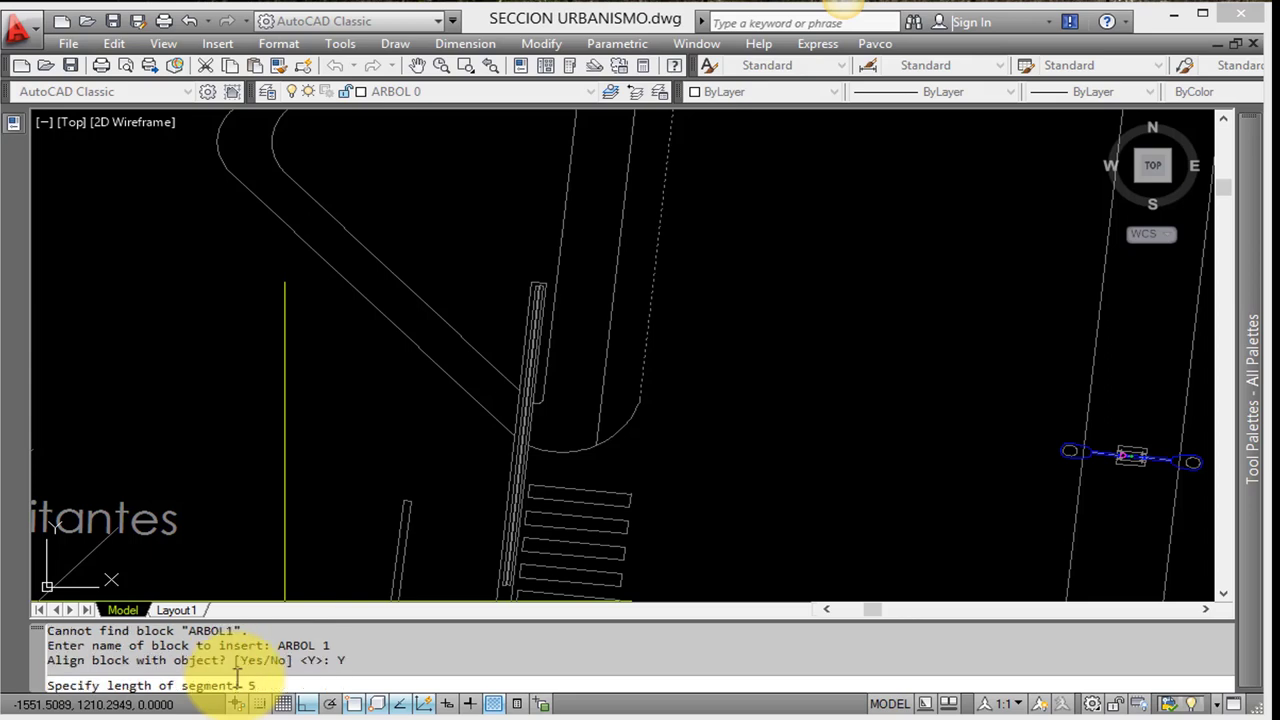
pyautogui.press('Return')
# Zoom and pan along the new tree row to check it across the whole site
pyautogui.scroll(-3, 965, 410)
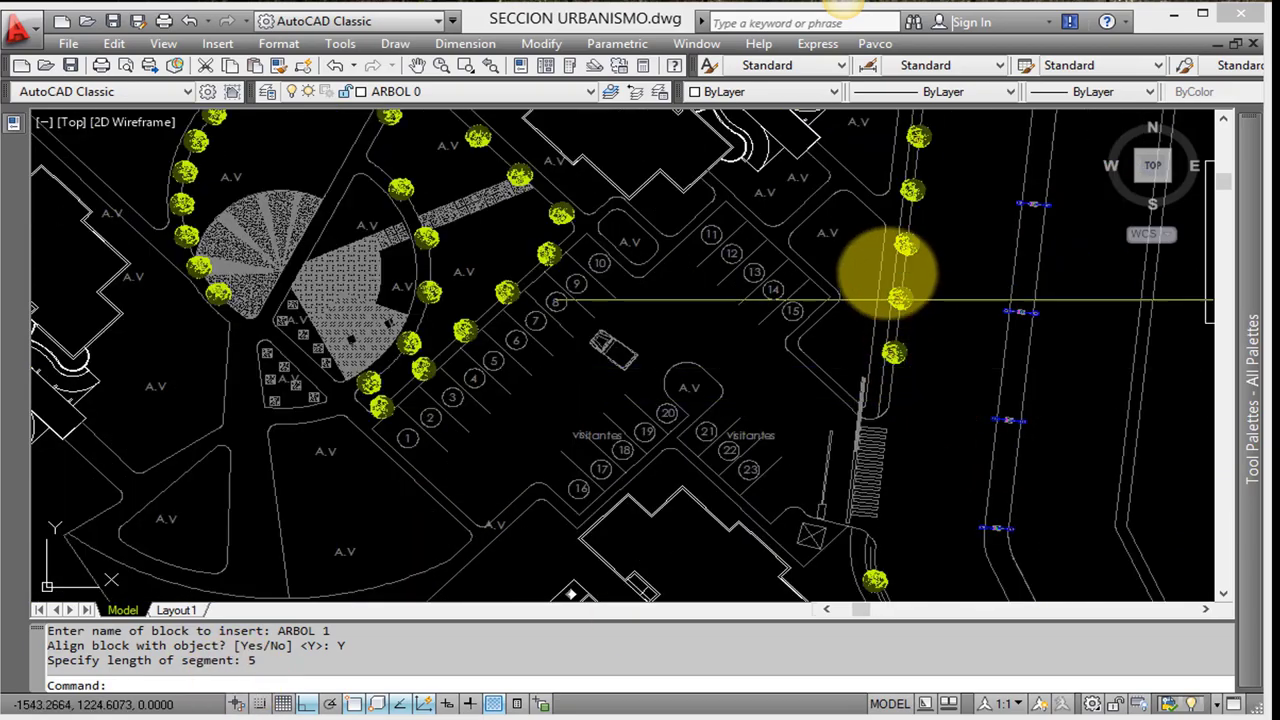
pyautogui.moveTo(887, 272); pyautogui.dragTo(734, 523, button='middle')
pyautogui.moveTo(808, 343); pyautogui.dragTo(754, 547, button='middle')
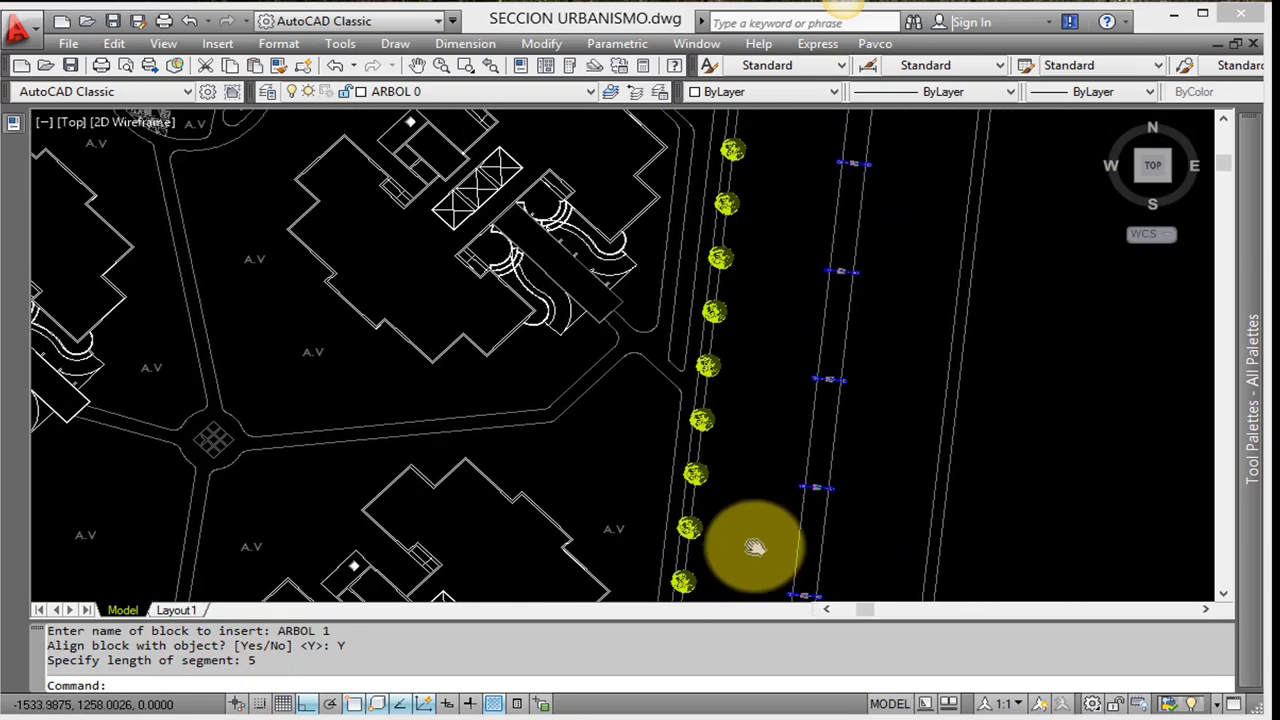
pyautogui.scroll(-5, 777, 334)
pyautogui.moveTo(740, 437)
pyautogui.mouseDown(button='middle')
pyautogui.moveTo(766, 243)
pyautogui.moveTo(914, 306)
pyautogui.mouseUp(button='middle')
pyautogui.scroll(-3, 838, 343)
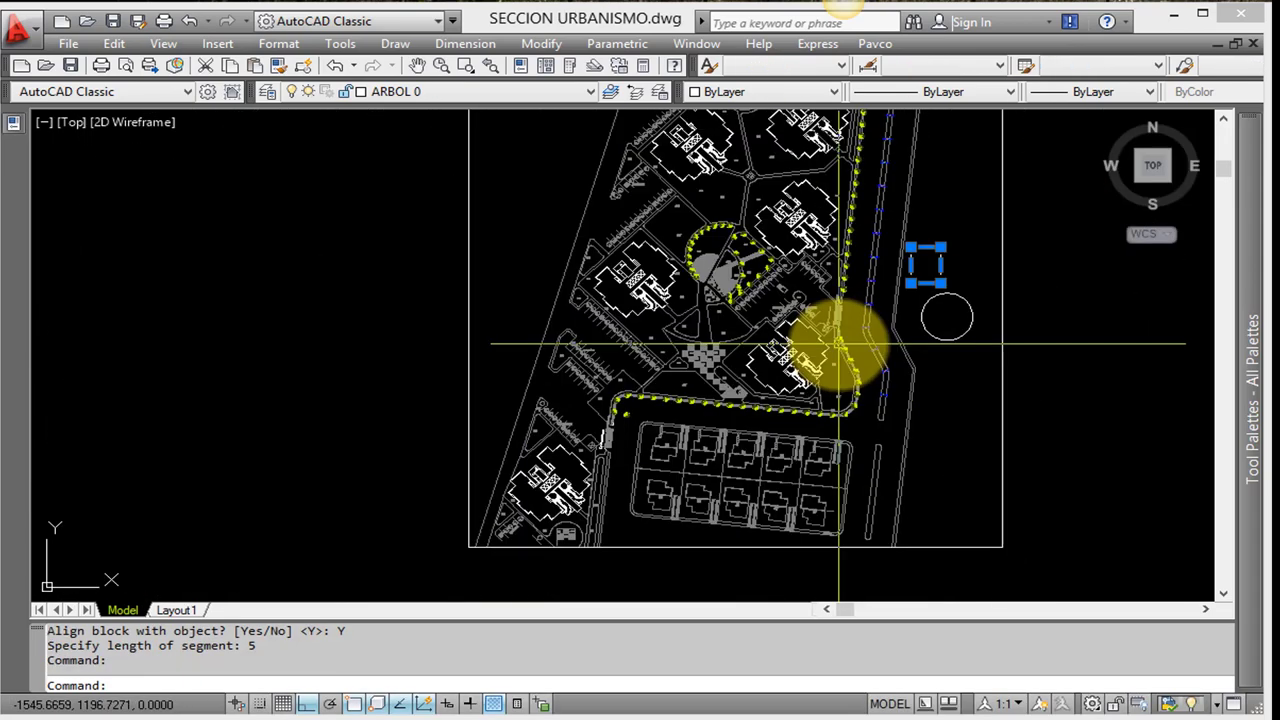
pyautogui.moveTo(838, 343)
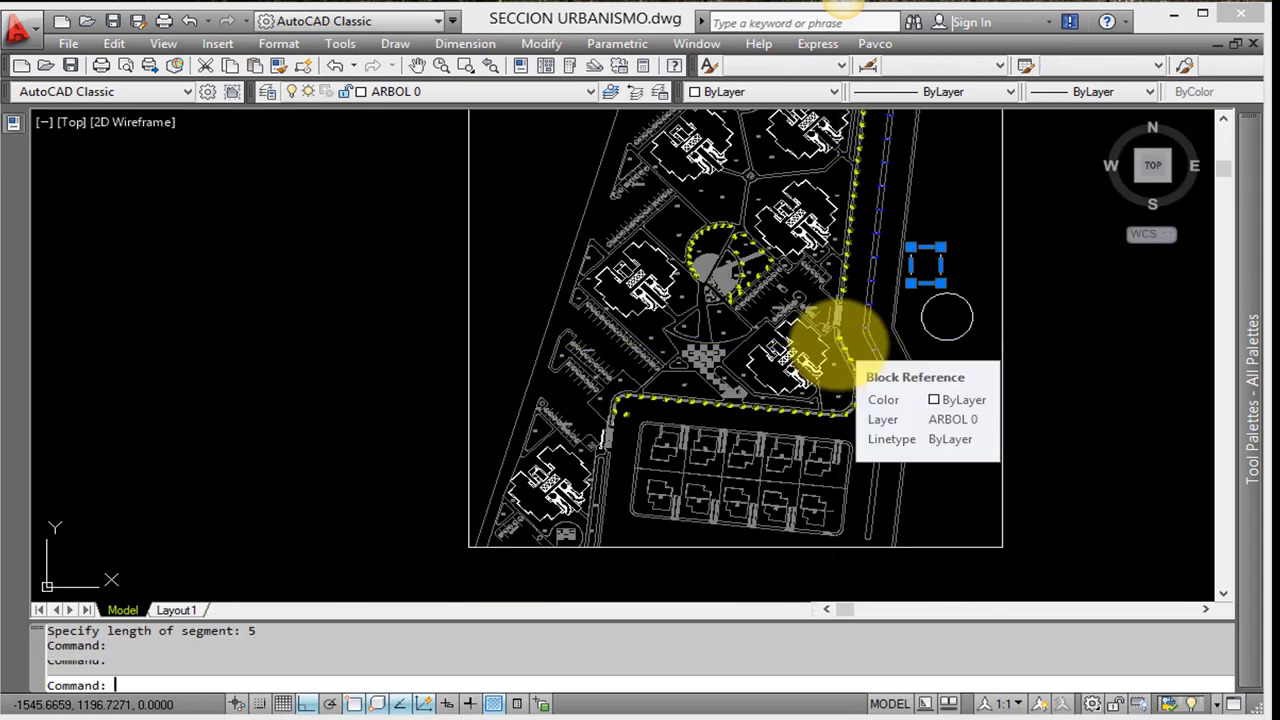
pyautogui.press('Escape')
pyautogui.scroll(2, 805, 332)
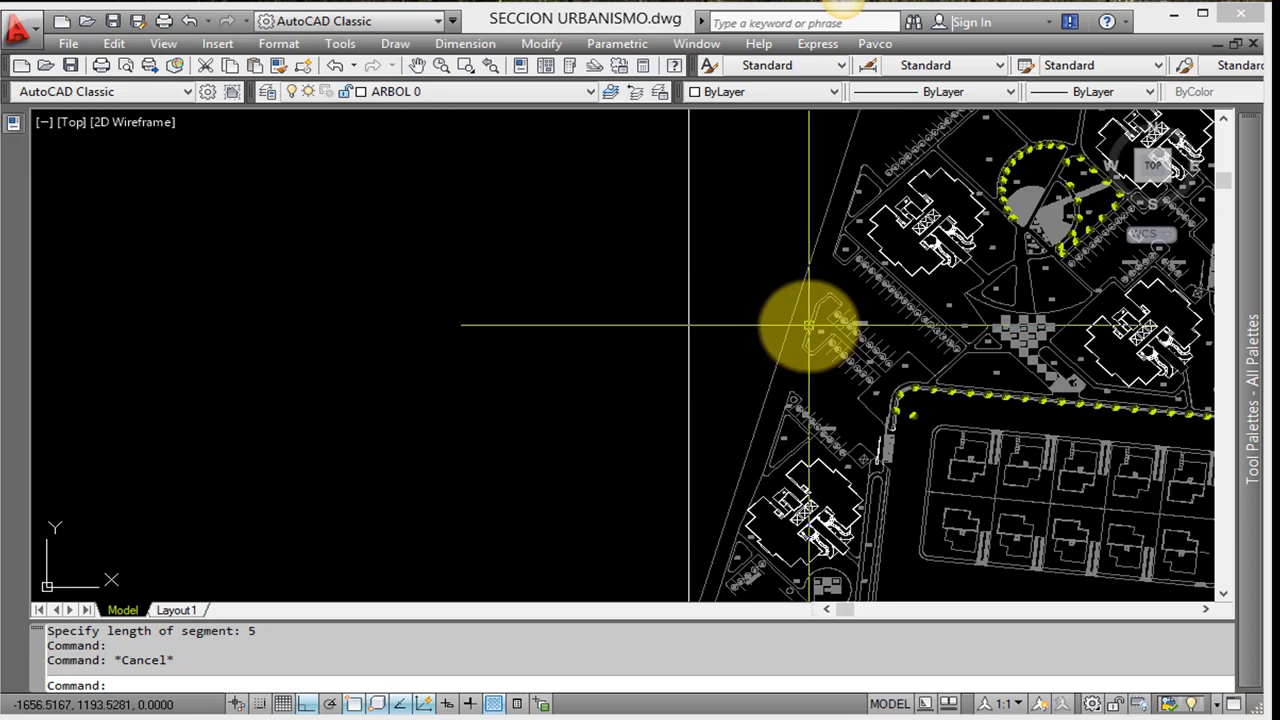
pyautogui.scroll(2, 522, 334)
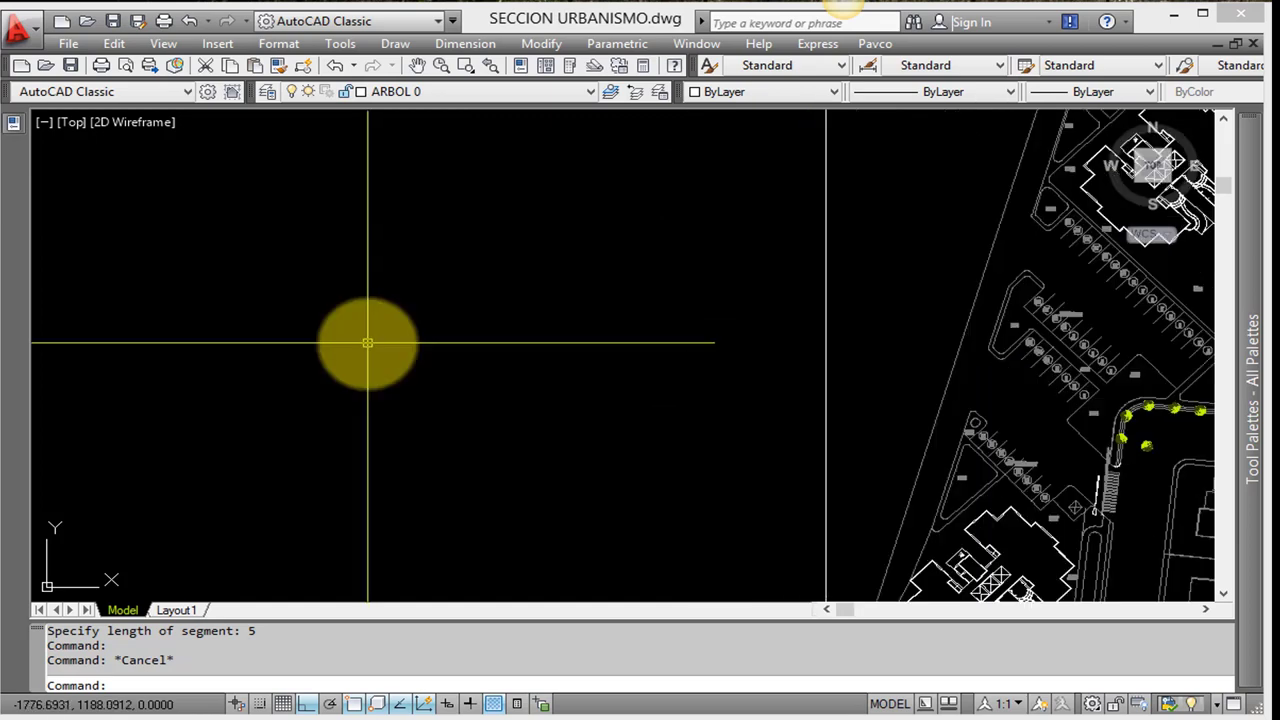
# Set the point style size to 3 in absolute units with DDPTYPE
pyautogui.write('DDPTYPE')
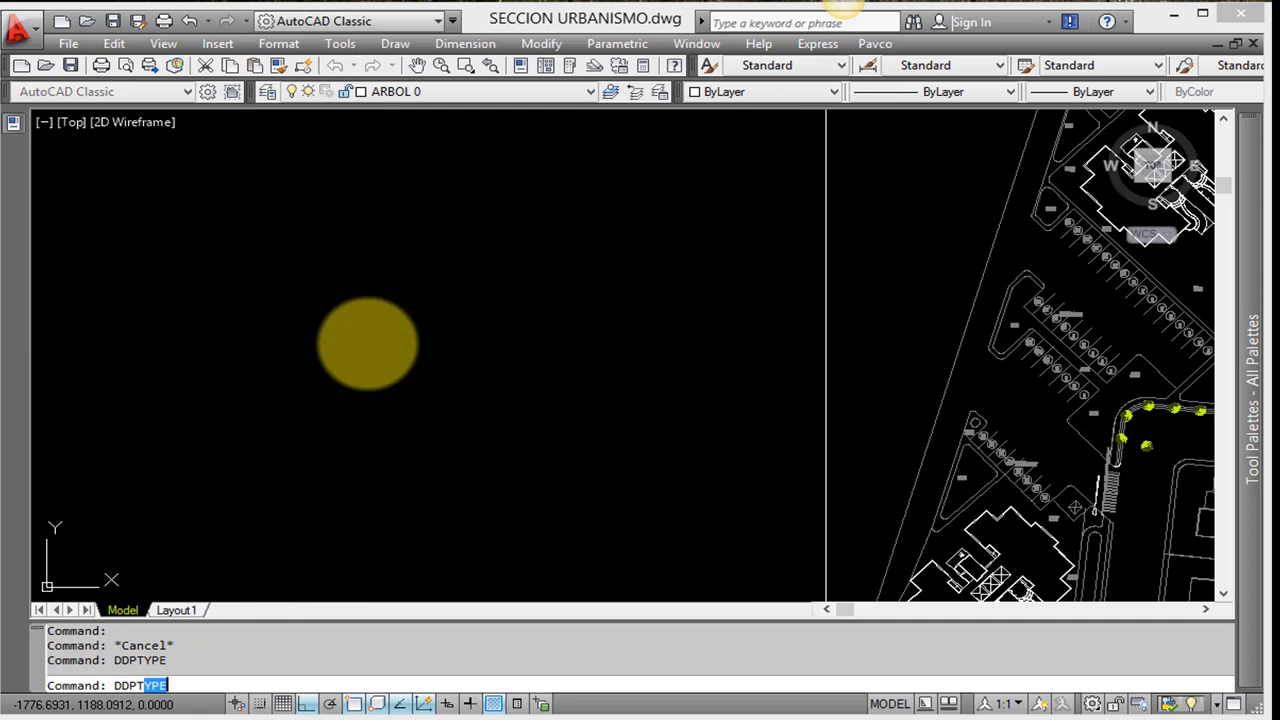
pyautogui.press('Return')
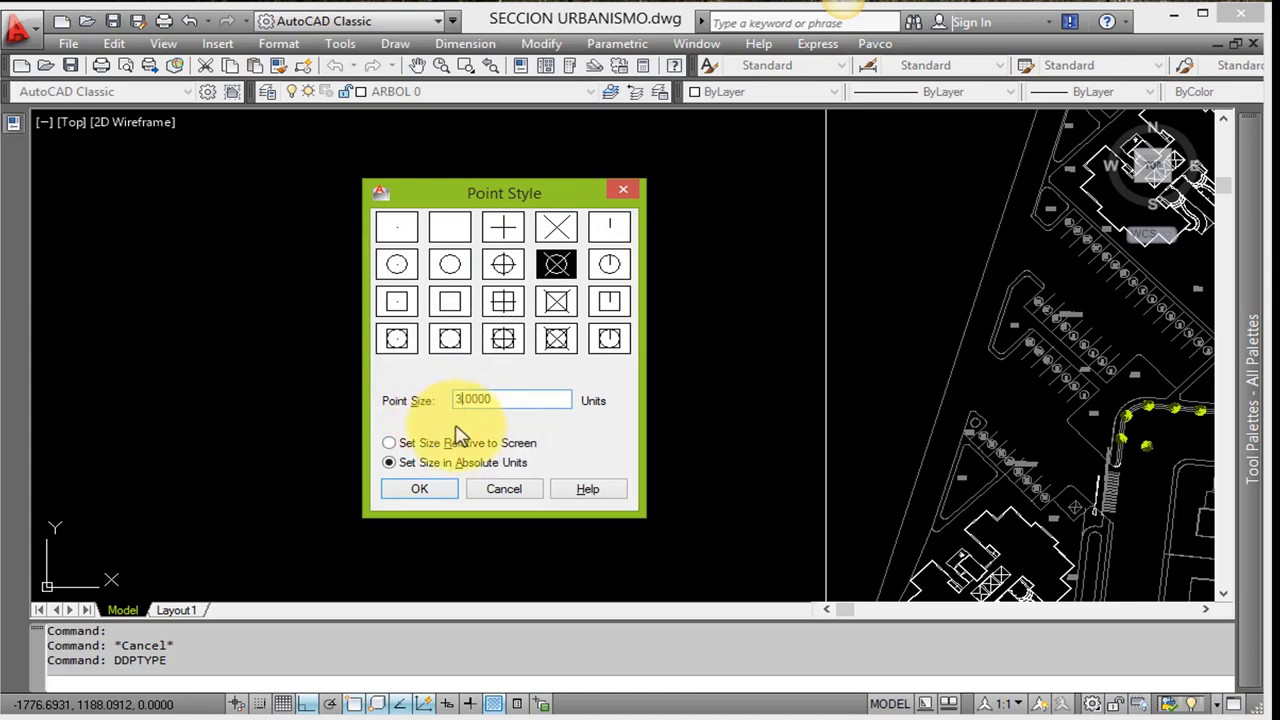
pyautogui.click(421, 493)
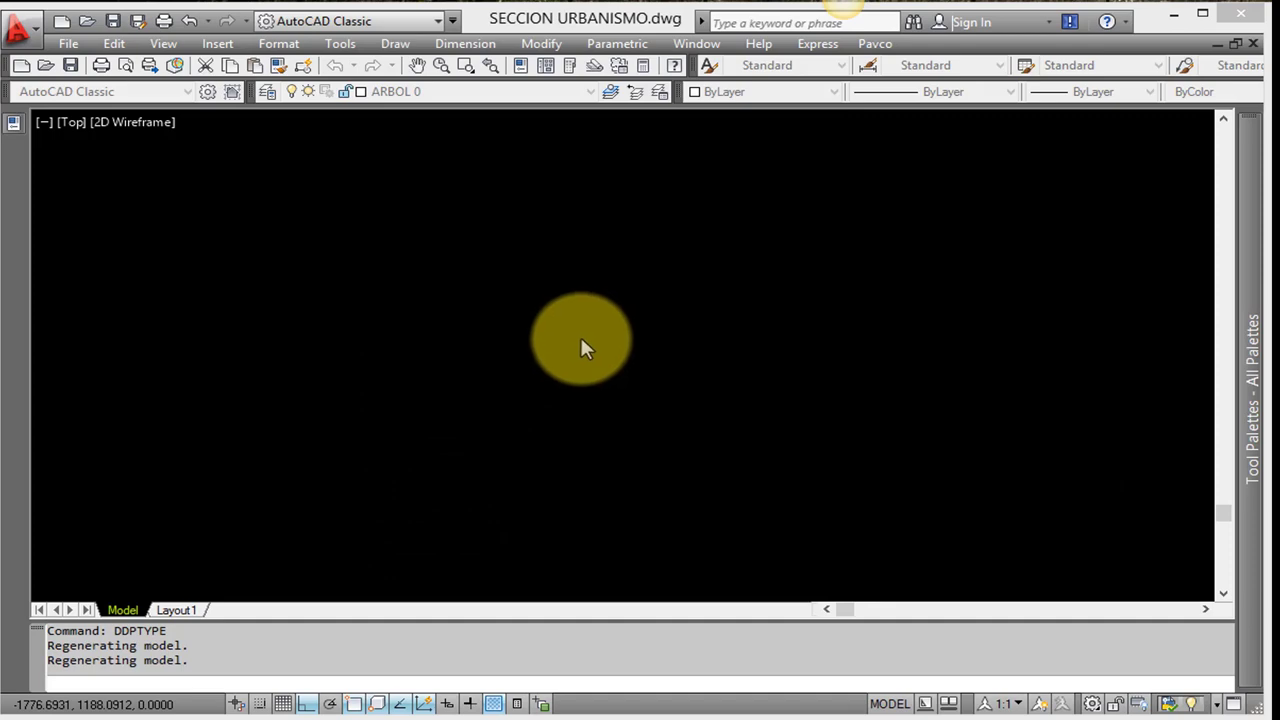
pyautogui.click(583, 340)
pyautogui.click(620, 331)
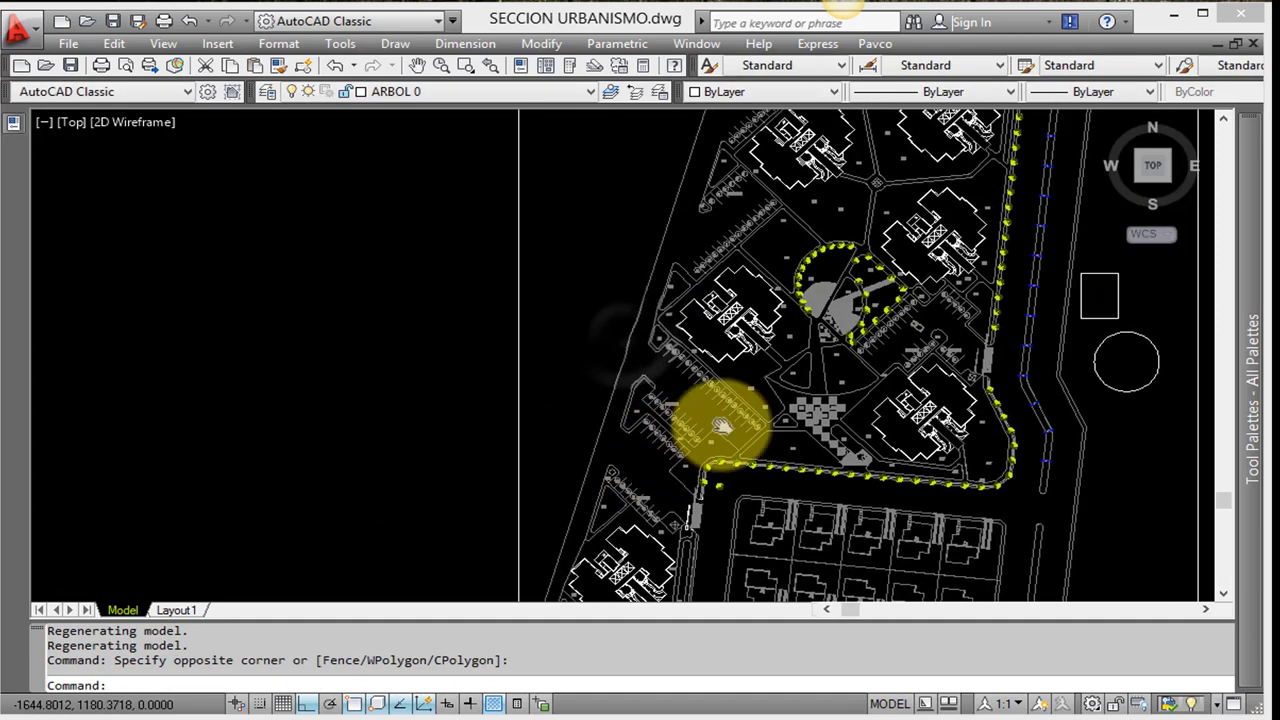
# Draw a closed zigzag polyline outline for the path in the empty area
pyautogui.moveTo(620, 331)
pyautogui.mouseDown(button='middle')
pyautogui.moveTo(600, 415)
pyautogui.moveTo(706, 417)
pyautogui.mouseUp(button='middle')
pyautogui.press('Escape')
pyautogui.press('Escape')
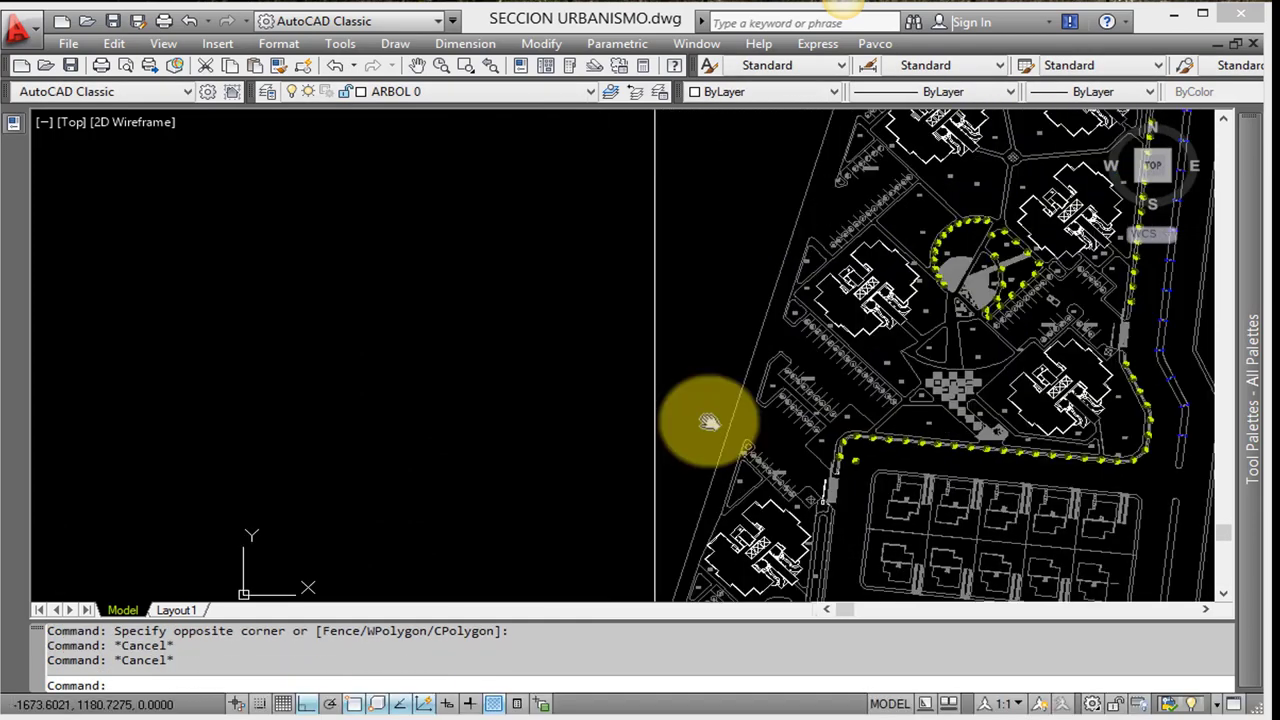
pyautogui.press('Escape')
pyautogui.write('pl')
pyautogui.press('Return')
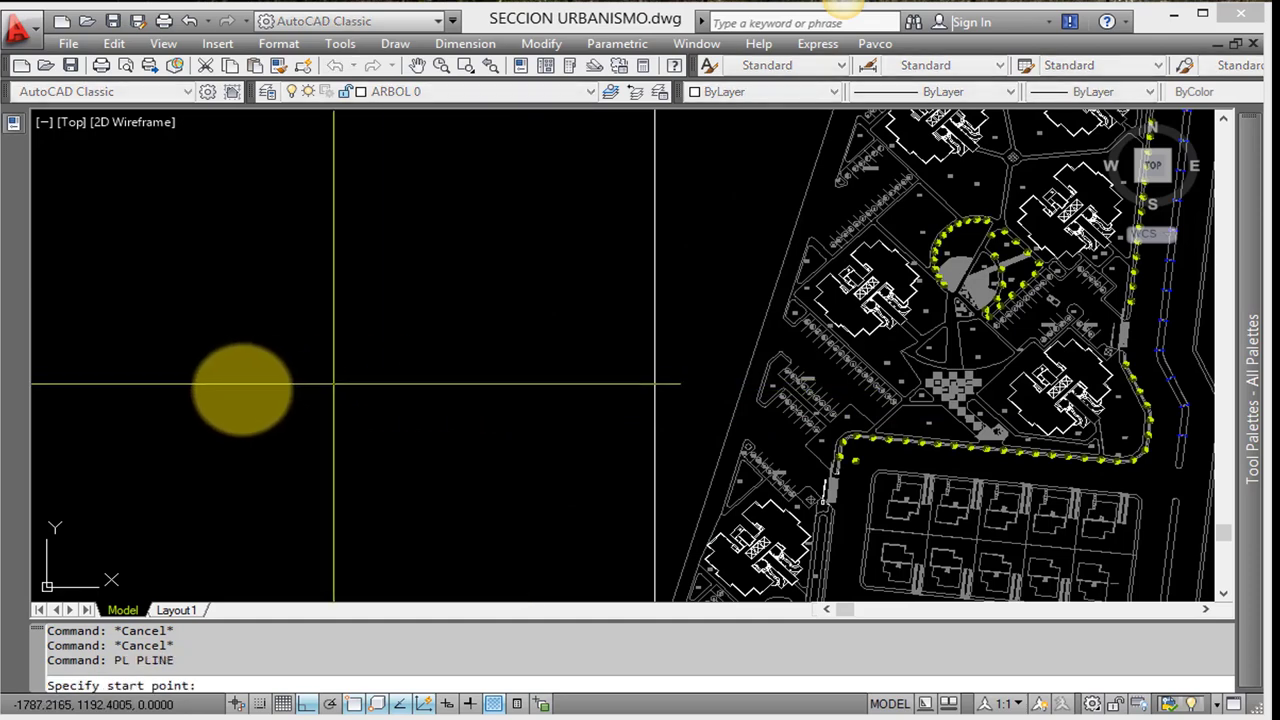
pyautogui.click(192, 420)
pyautogui.click(248, 704)
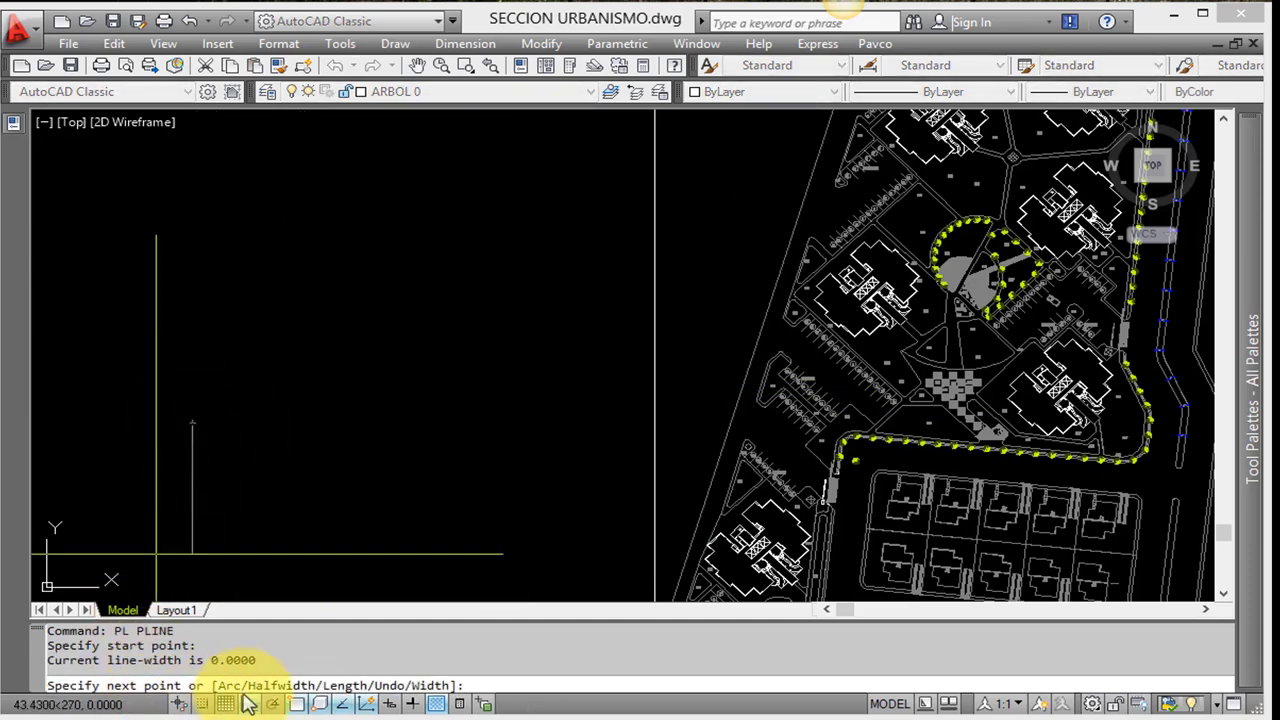
pyautogui.click(250, 240)
pyautogui.click(586, 281)
pyautogui.click(556, 488)
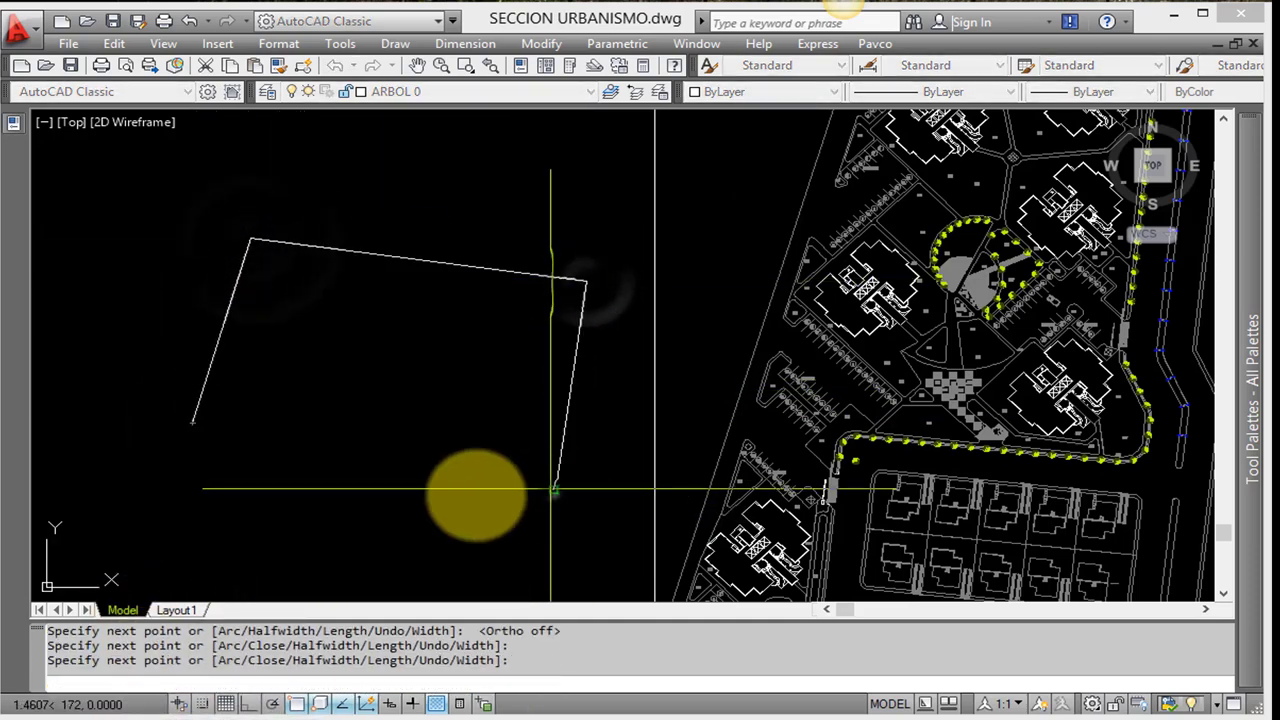
pyautogui.click(425, 377)
pyautogui.click(356, 540)
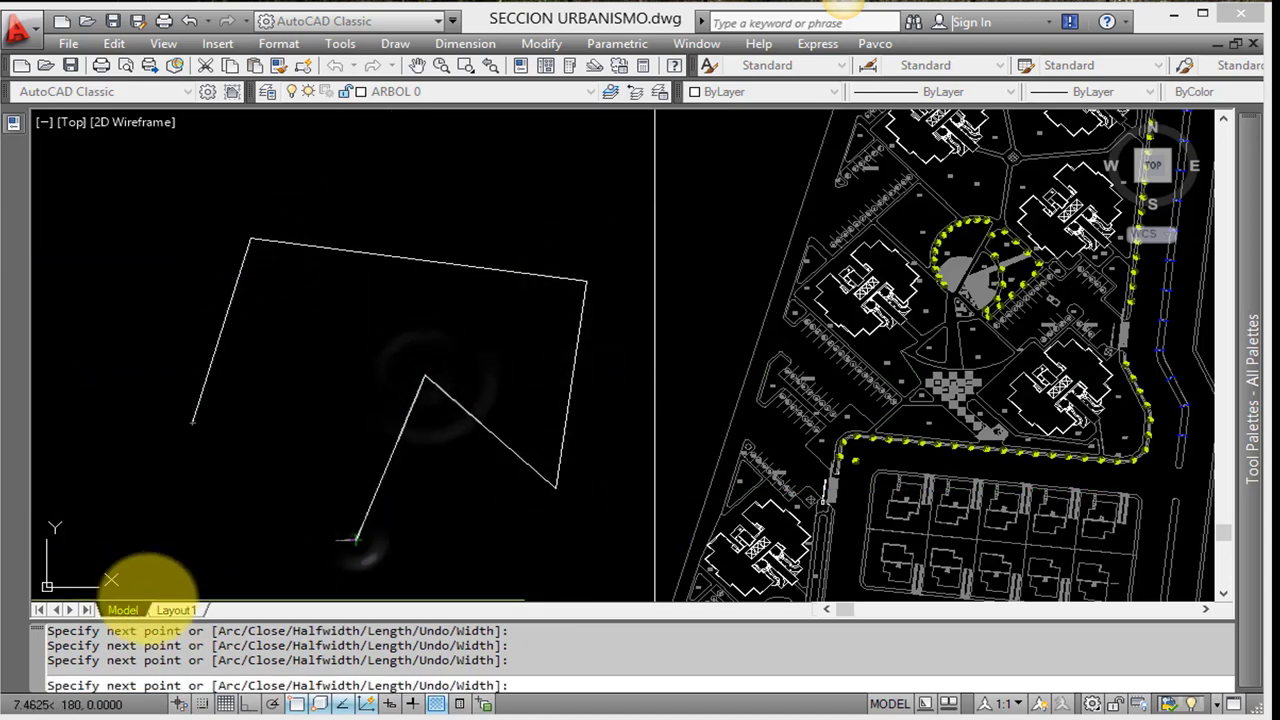
pyautogui.click(120, 555)
pyautogui.write('c')
pyautogui.press('Return')
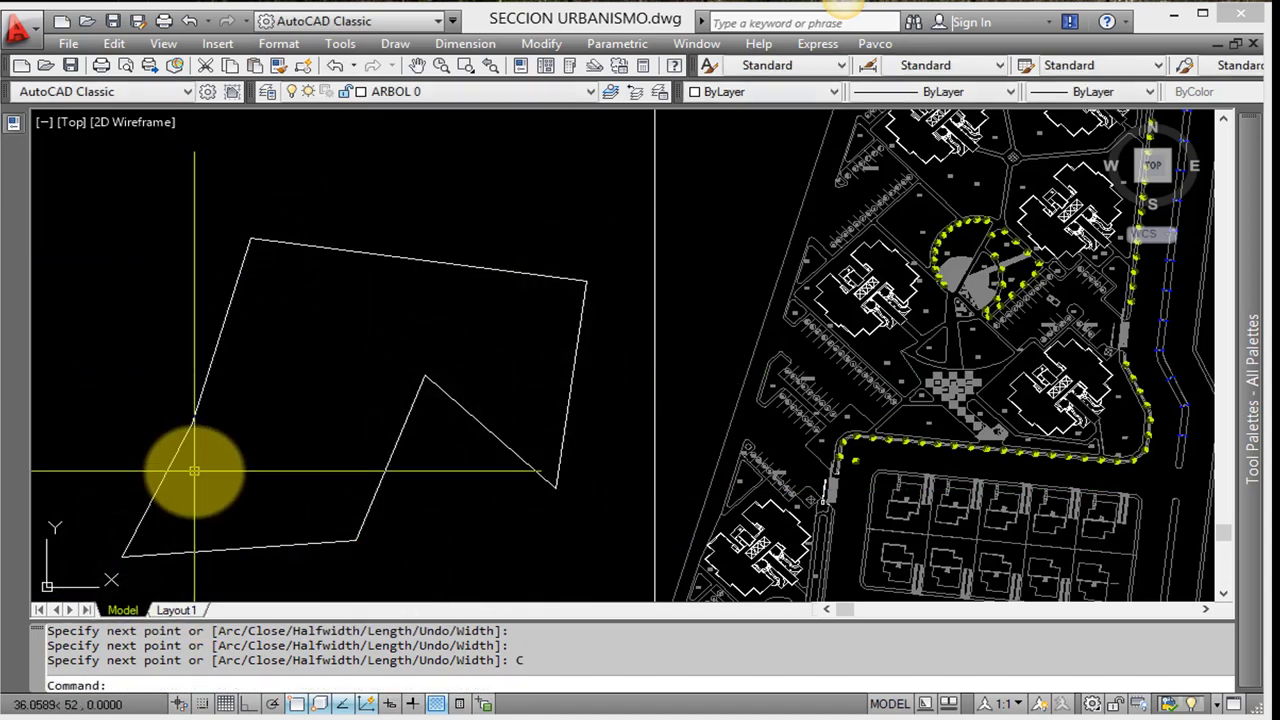
pyautogui.press('Escape')
# Measure the path outline with ME, placing point markers every 5 units
pyautogui.scroll(1, 520, 412)
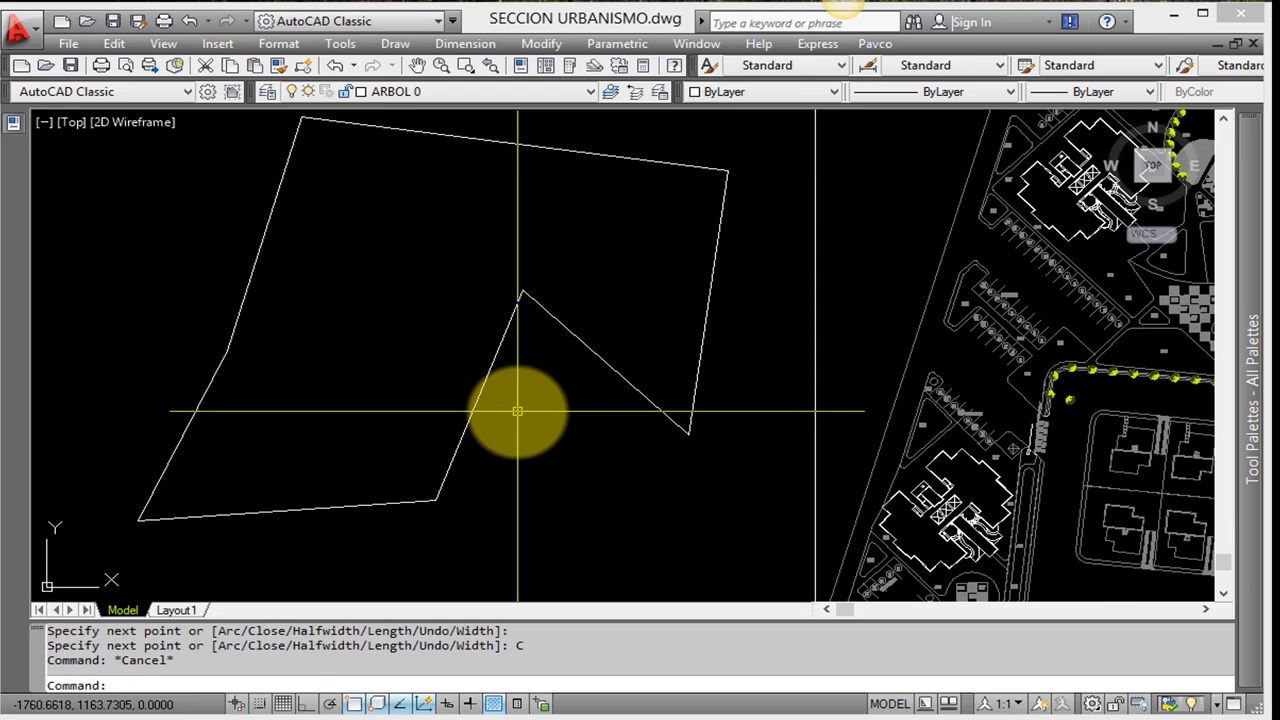
pyautogui.moveTo(517, 412); pyautogui.dragTo(665, 415, button='middle')
pyautogui.press('Escape')
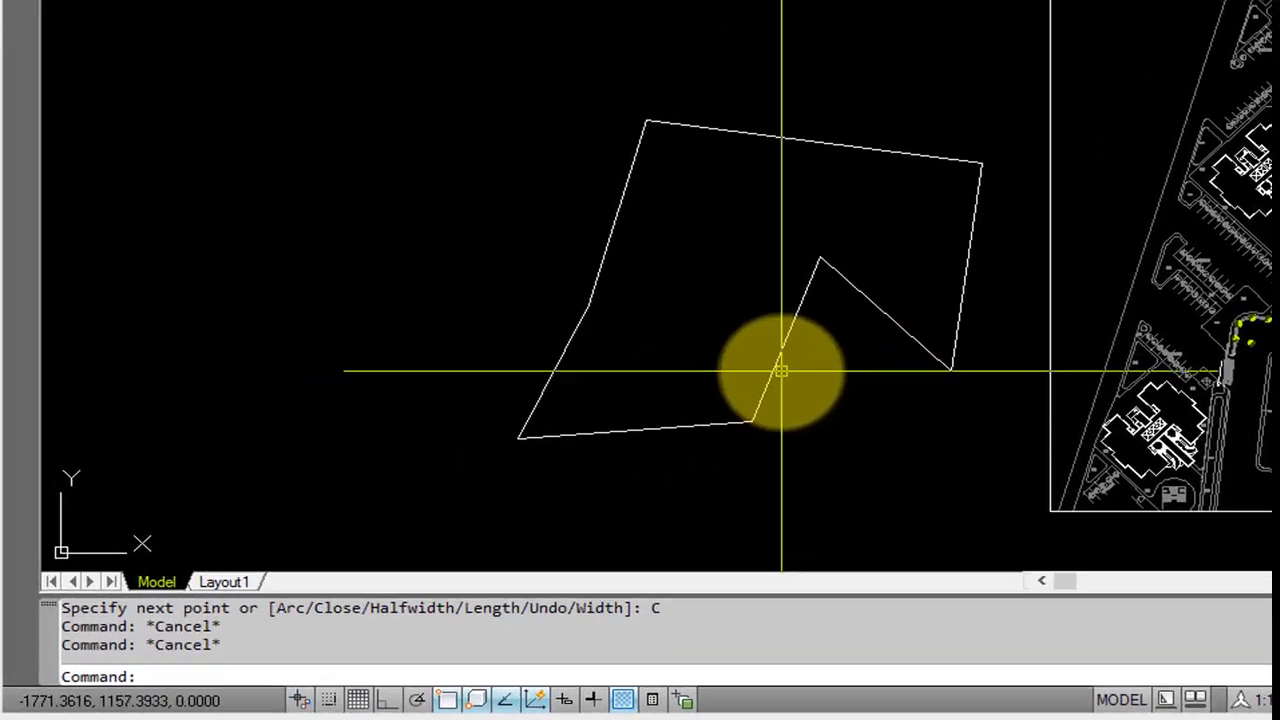
pyautogui.press('Escape')
pyautogui.write('me')
pyautogui.press('Return')
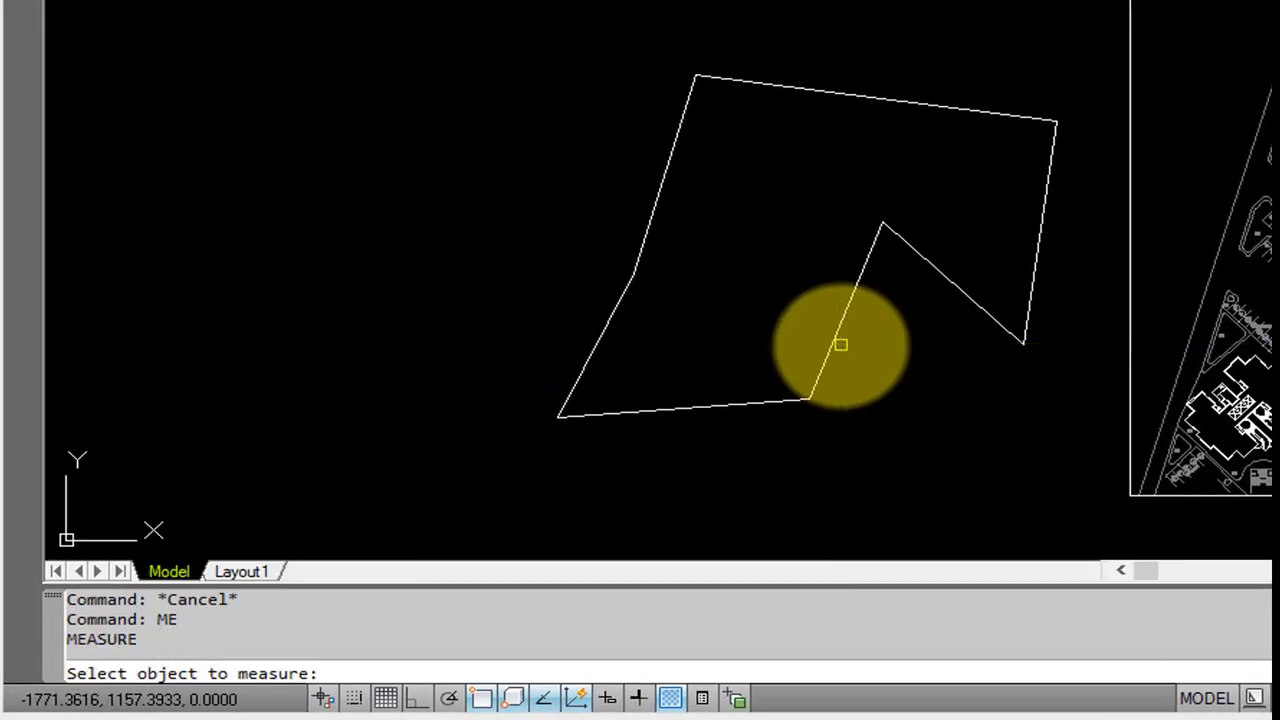
pyautogui.click(941, 272)
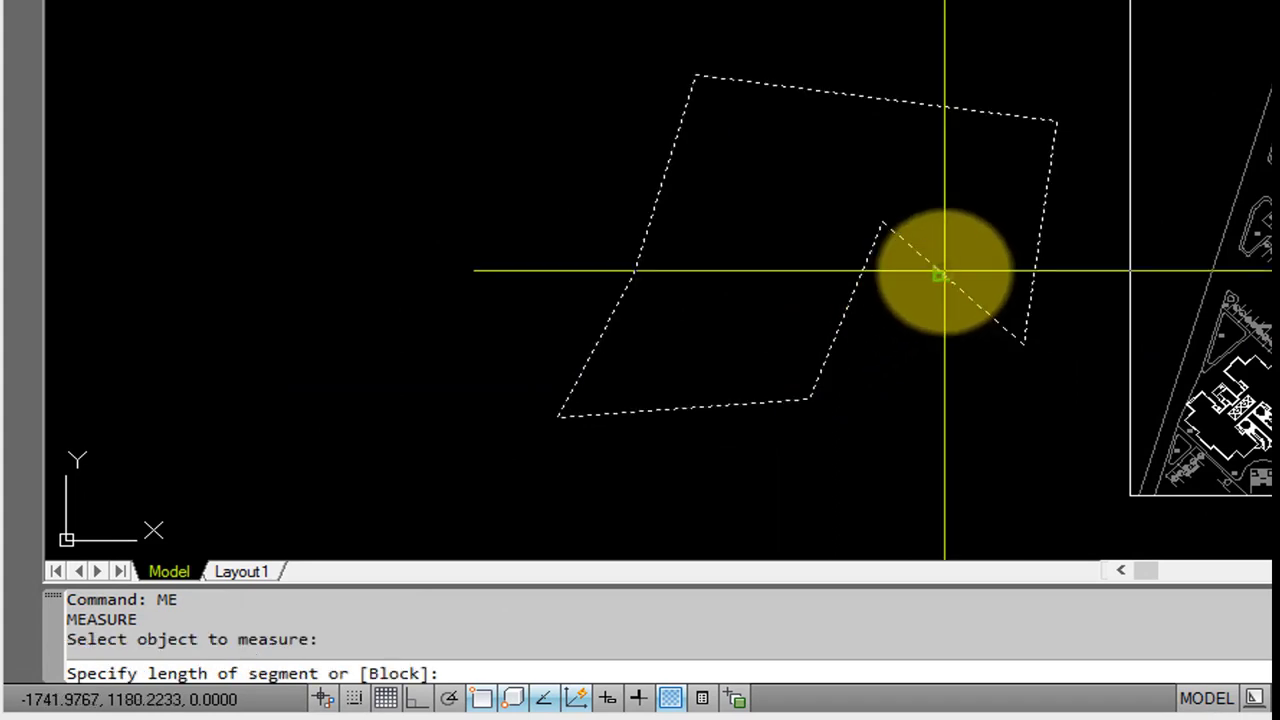
pyautogui.rightClick(941, 272)
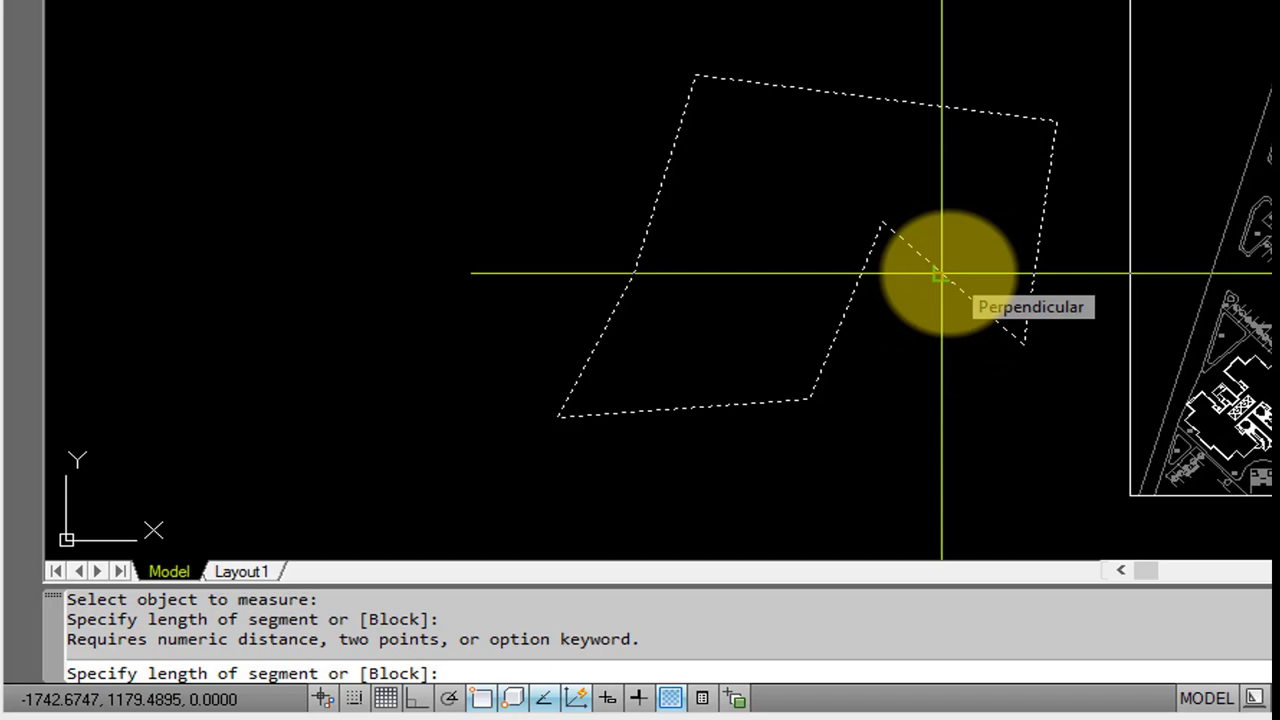
pyautogui.write('5')
pyautogui.press('Return')
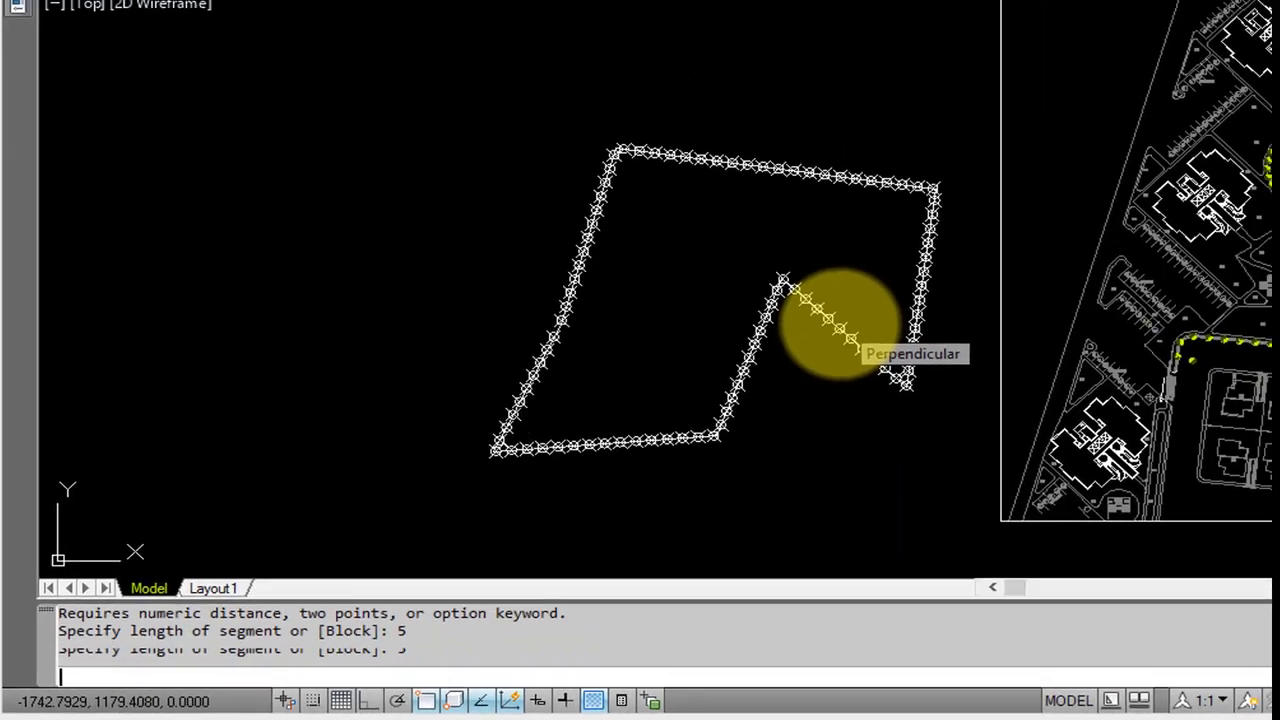
pyautogui.scroll(5, 700, 392)
pyautogui.scroll(2, 683, 396)
pyautogui.scroll(-4, 683, 396)
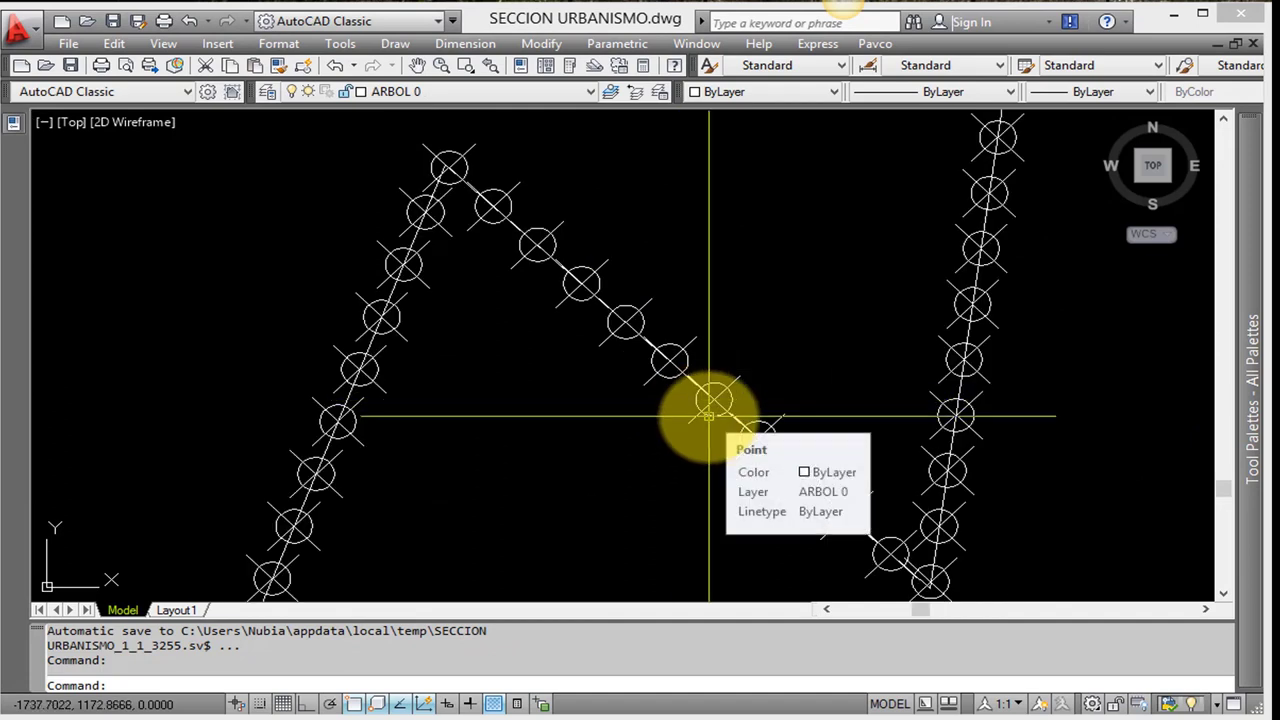
# Add an aligned dimension between two adjacent markers, reading 5.0000
pyautogui.scroll(3, 709, 414)
pyautogui.press('Escape')
pyautogui.press('Escape')
pyautogui.write('dal')
pyautogui.press('Return')
pyautogui.click(709, 414)
pyautogui.scroll(2, 709, 414)
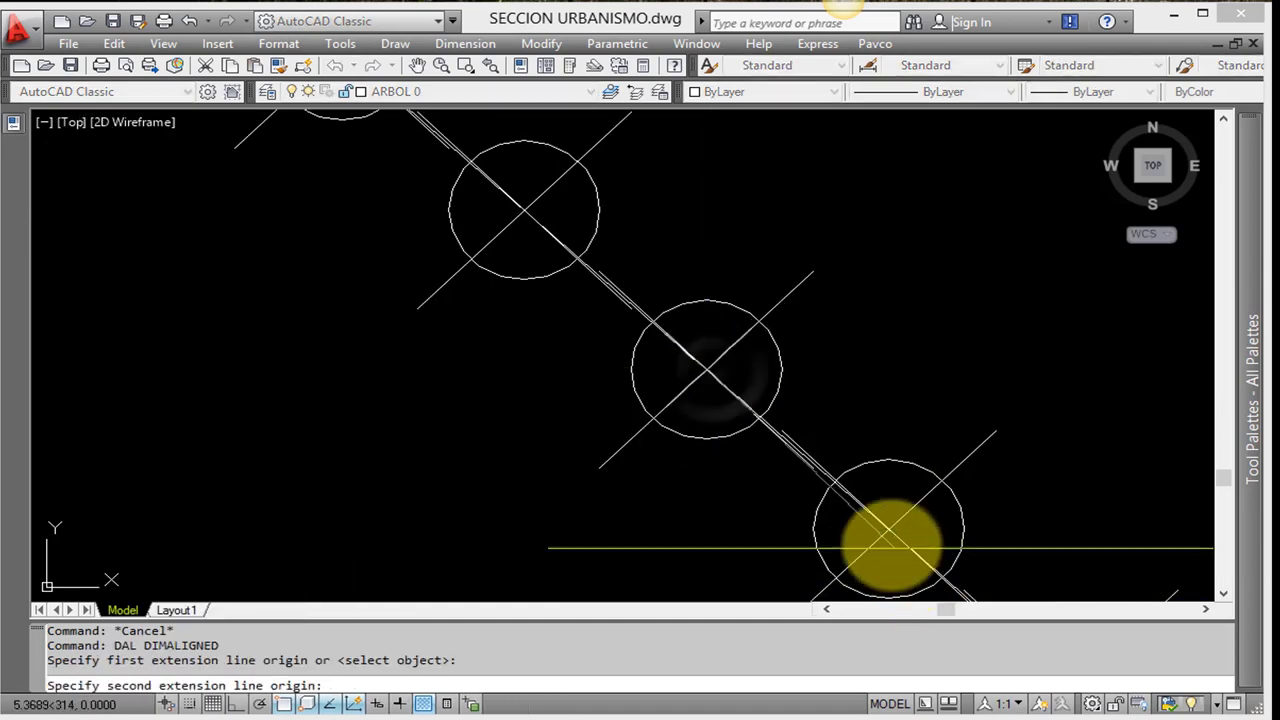
pyautogui.click(850, 540)
pyautogui.click(771, 557)
pyautogui.scroll(2, 713, 521)
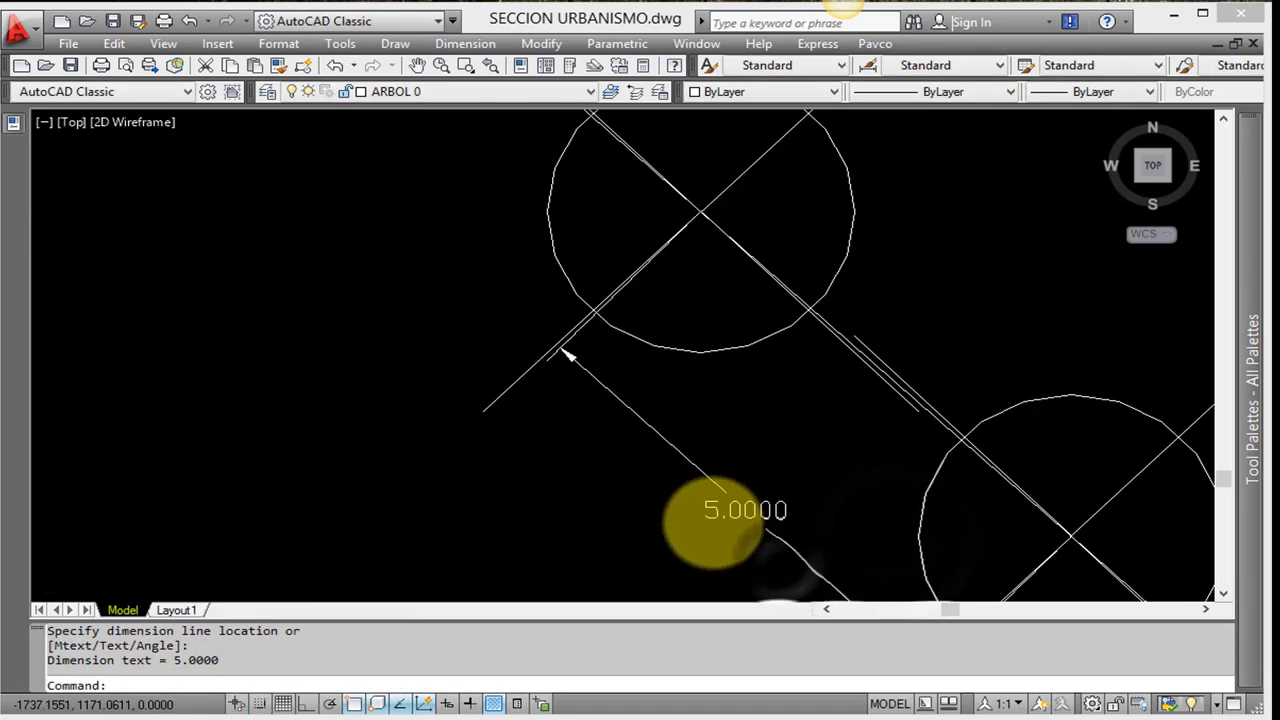
pyautogui.scroll(-1, 600, 400)
pyautogui.scroll(-2, 391, 334)
pyautogui.scroll(-3, 543, 349)
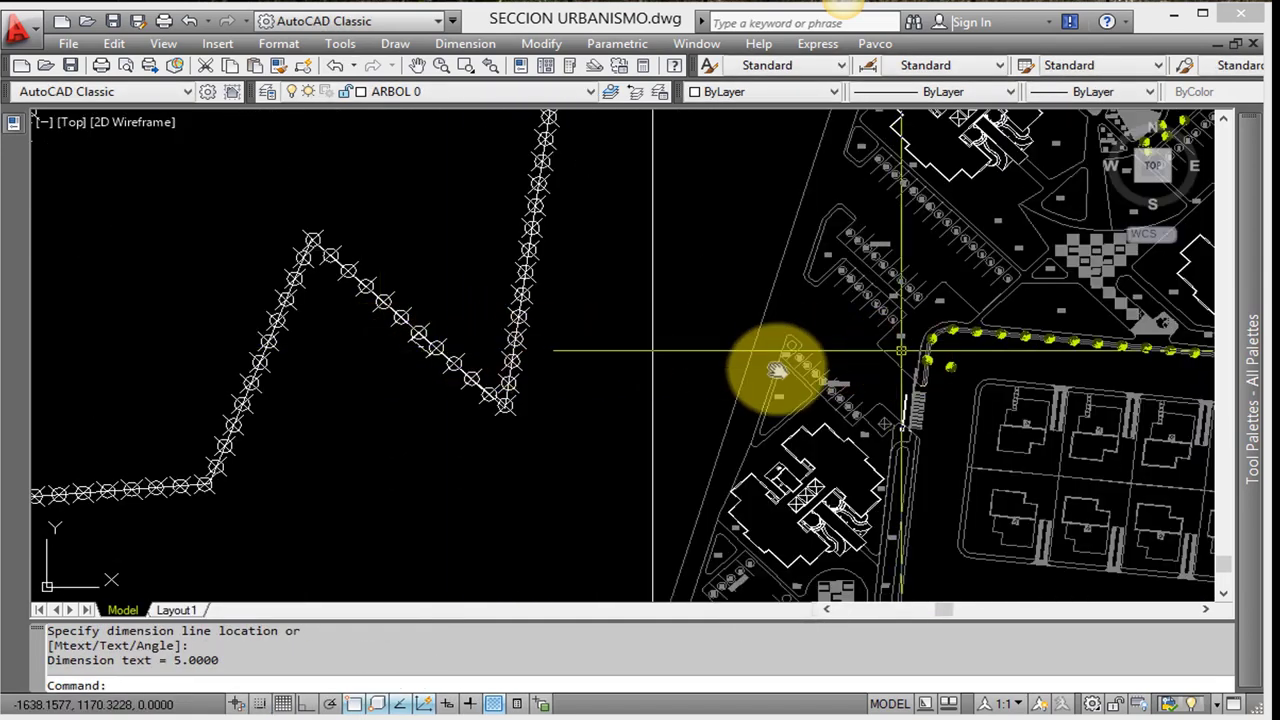
pyautogui.scroll(2, 777, 370)
pyautogui.scroll(2, 830, 380)
pyautogui.scroll(2, 808, 456)
pyautogui.scroll(1, 781, 462)
# Dimension the gap between two neighbouring tree centres, reading 4.9948, below the row
pyautogui.press('Escape')
pyautogui.press('Escape')
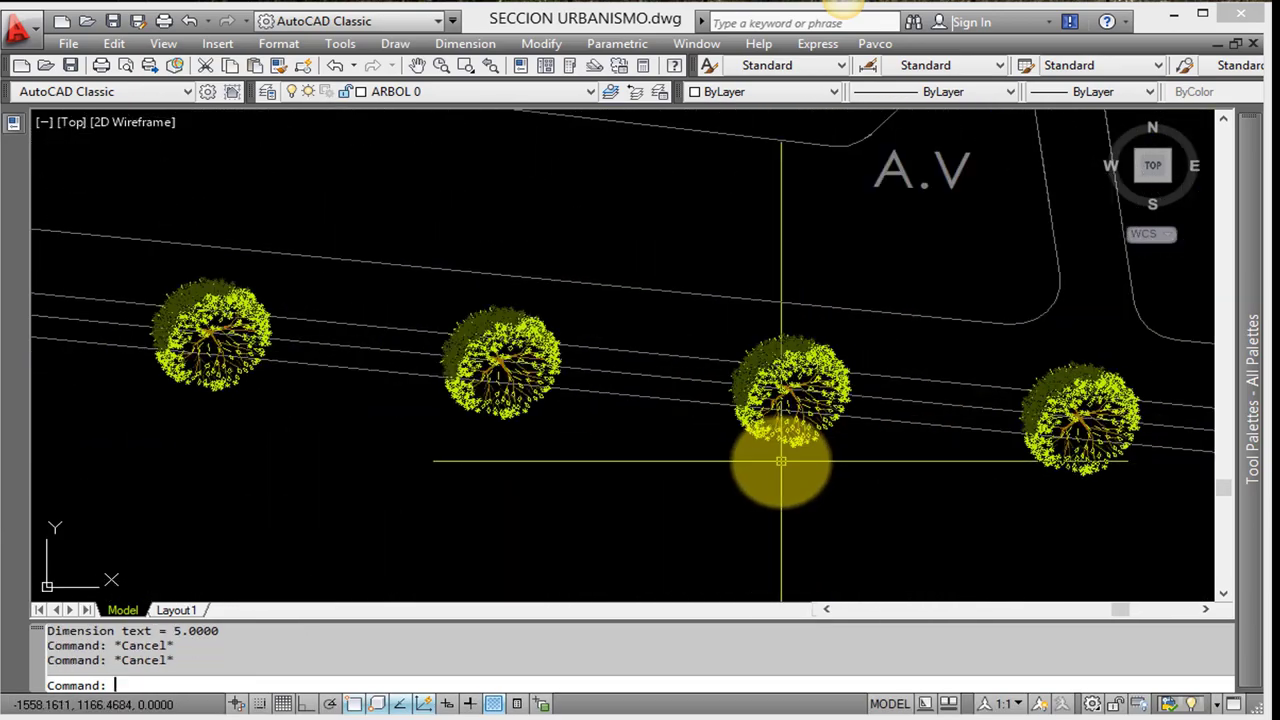
pyautogui.write('DAL')
pyautogui.press('Return')
pyautogui.scroll(1, 543, 357)
pyautogui.scroll(2, 427, 362)
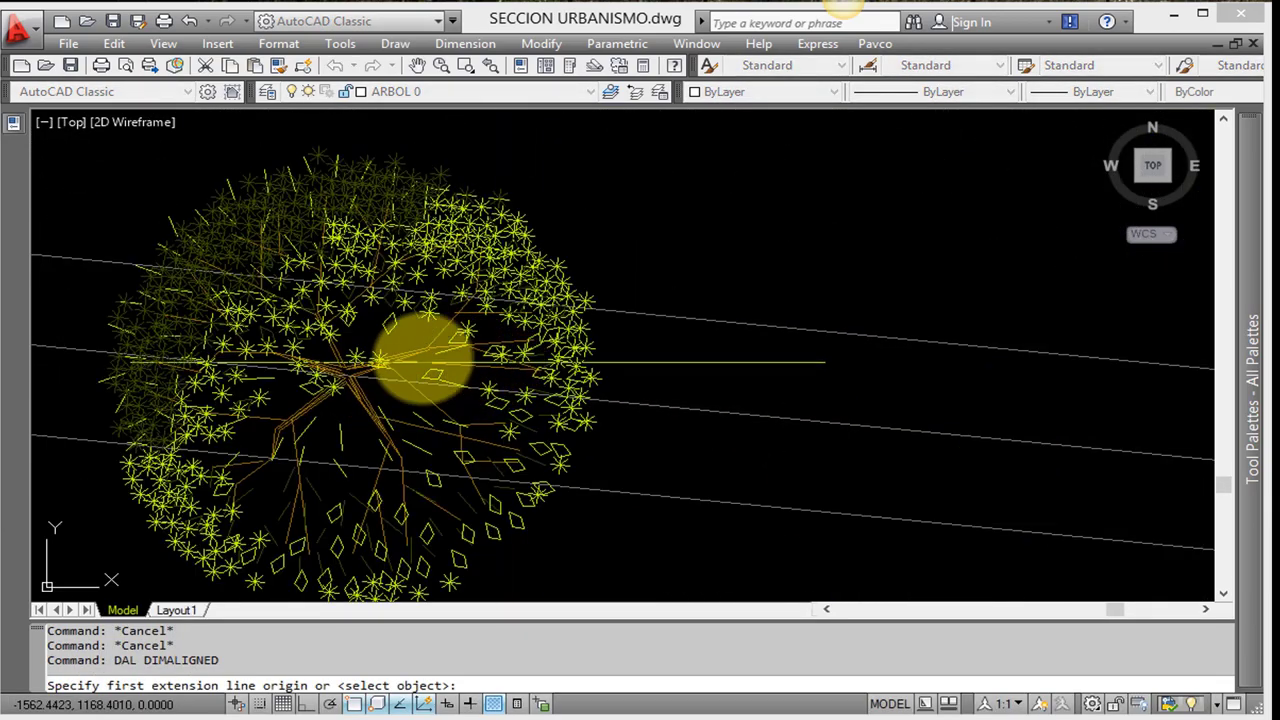
pyautogui.click(427, 362)
pyautogui.scroll(-2, 430, 362)
pyautogui.scroll(2, 943, 366)
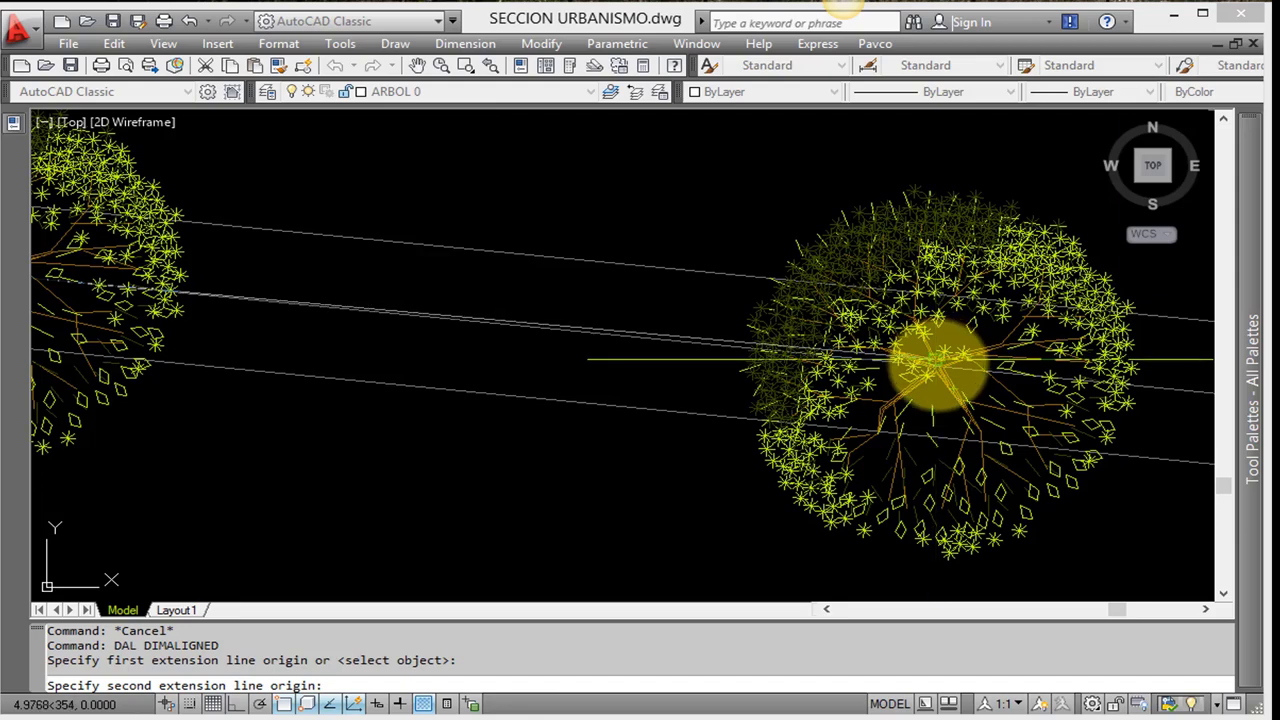
pyautogui.click(940, 360)
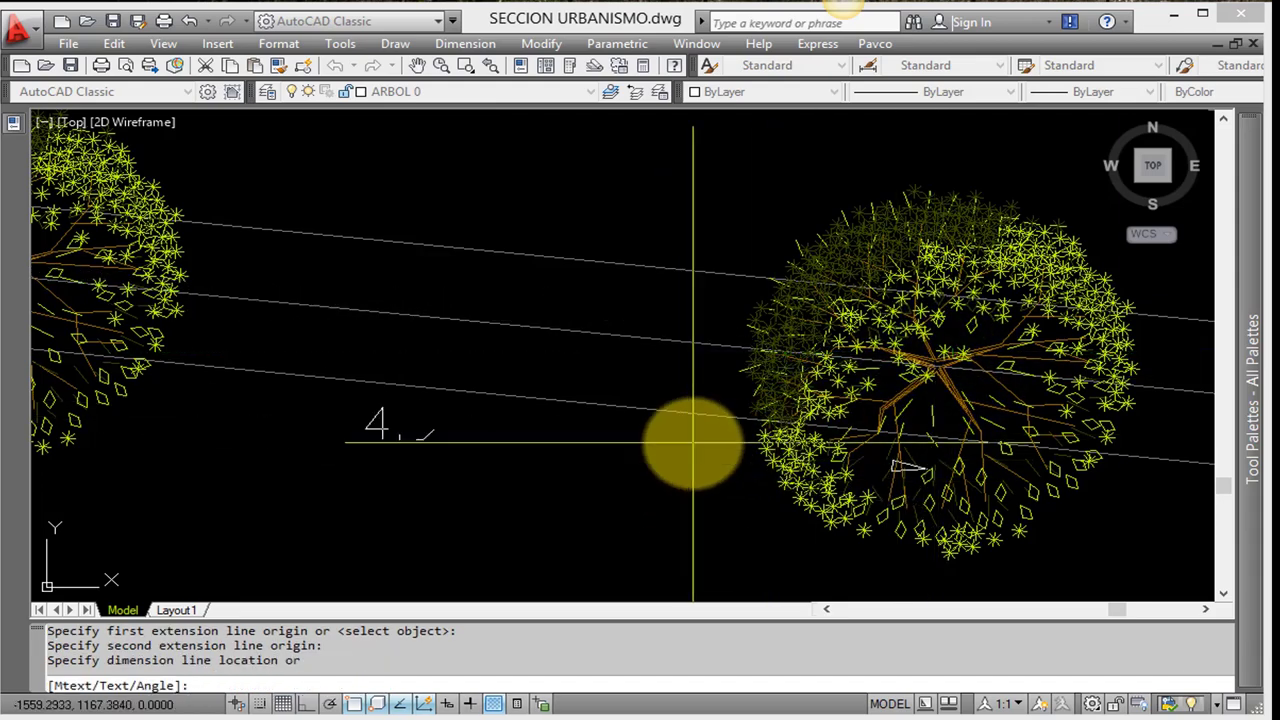
pyautogui.scroll(-1, 693, 443)
pyautogui.click(634, 535)
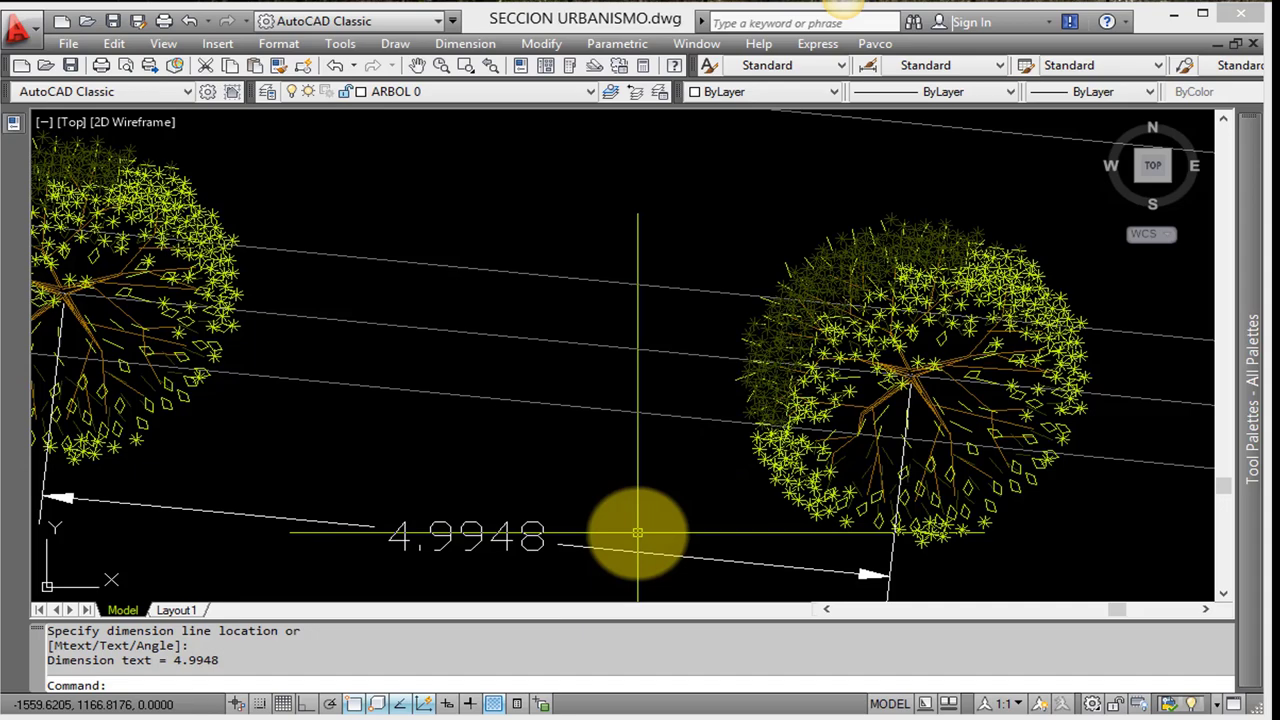
# Locate the street lights along the road and start an aligned dimension at the first light
pyautogui.scroll(-5, 975, 400)
pyautogui.scroll(-2, 957, 400)
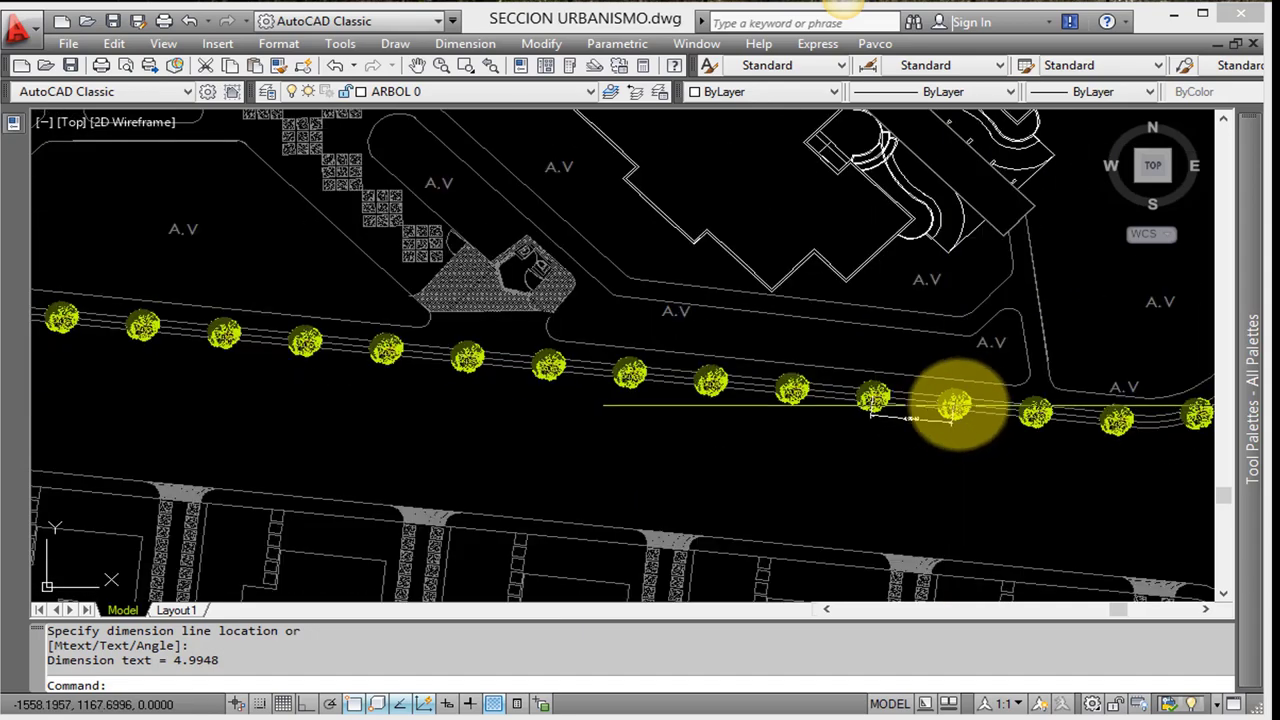
pyautogui.moveTo(957, 400); pyautogui.dragTo(805, 521, button='middle')
pyautogui.scroll(-1, 805, 521)
pyautogui.scroll(-3, 786, 509)
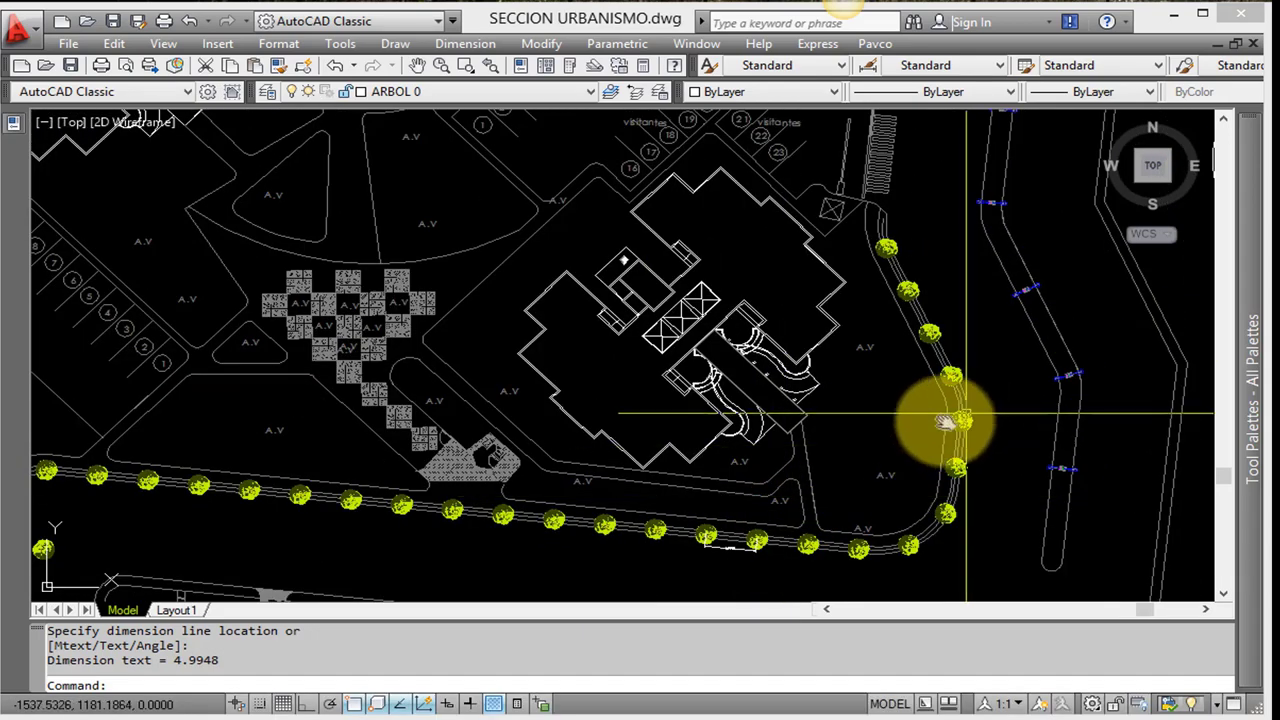
pyautogui.scroll(2, 805, 443)
pyautogui.scroll(-3, 806, 443)
pyautogui.scroll(2, 809, 443)
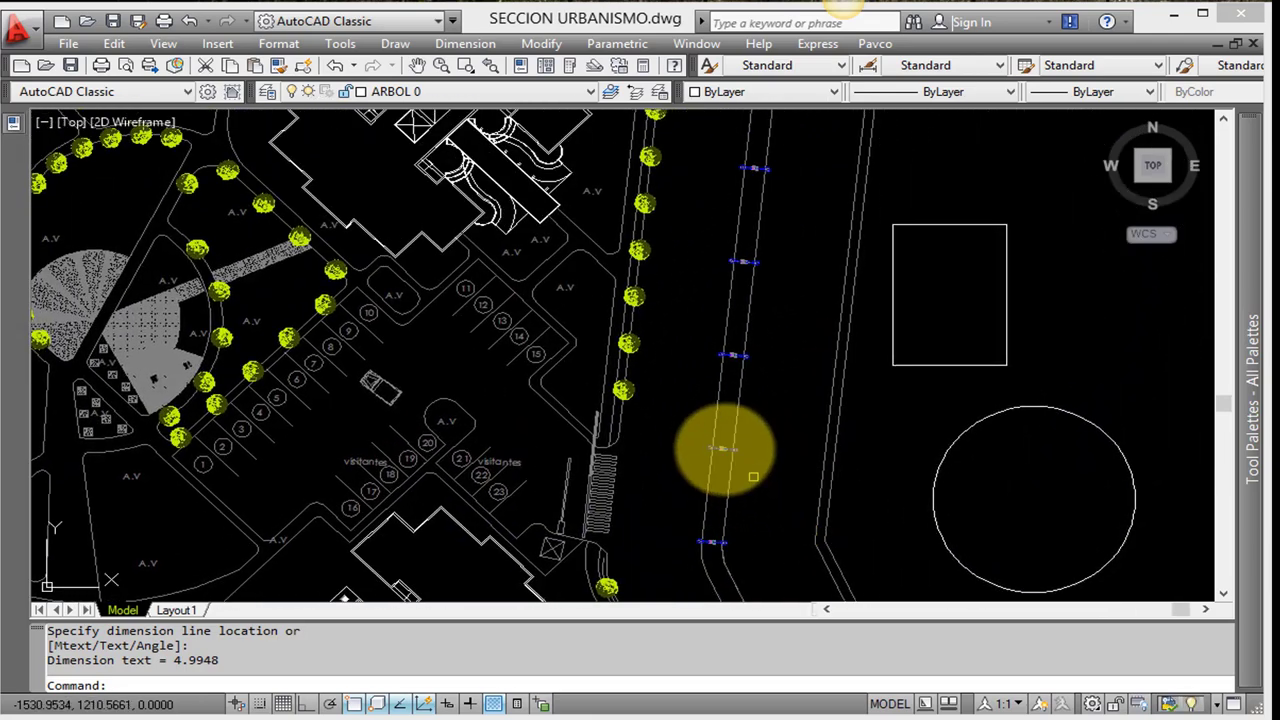
pyautogui.scroll(4, 806, 451)
pyautogui.scroll(5, 722, 452)
pyautogui.press('Escape')
pyautogui.press('Escape')
pyautogui.press('Escape')
pyautogui.write('DA')
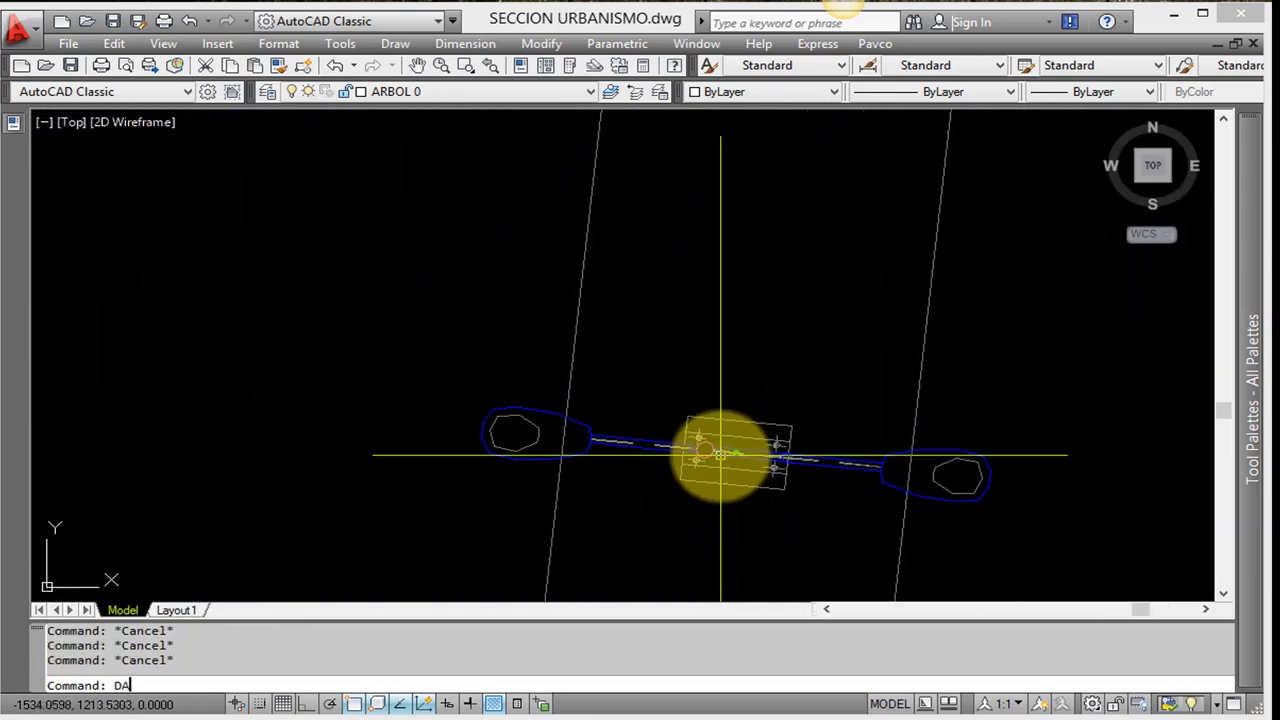
pyautogui.write('L')
pyautogui.press('Return')
pyautogui.scroll(2, 722, 455)
pyautogui.scroll(3, 740, 452)
pyautogui.scroll(3, 800, 440)
pyautogui.click(812, 438)
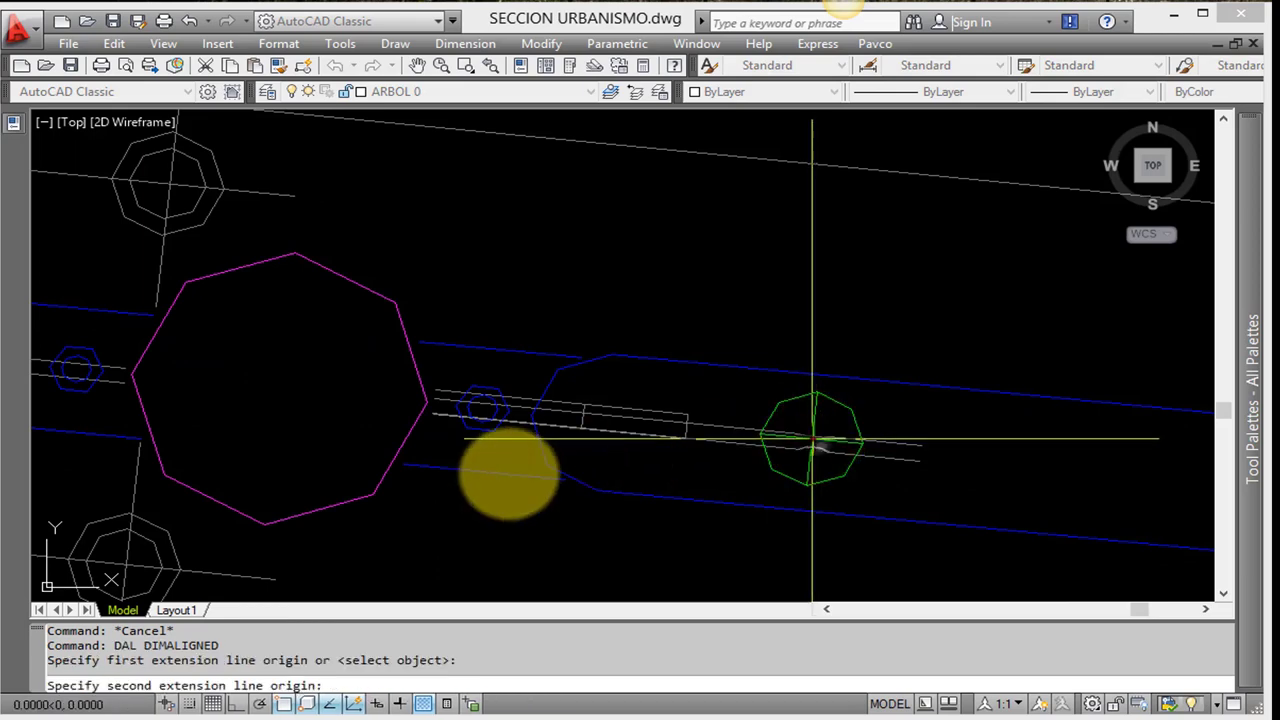
# Snap to the next street light and place the 10.0000 dimension beside the road
pyautogui.scroll(-2, 600, 500)
pyautogui.scroll(-2, 600, 370)
pyautogui.scroll(-2, 598, 378)
pyautogui.scroll(5, 600, 232)
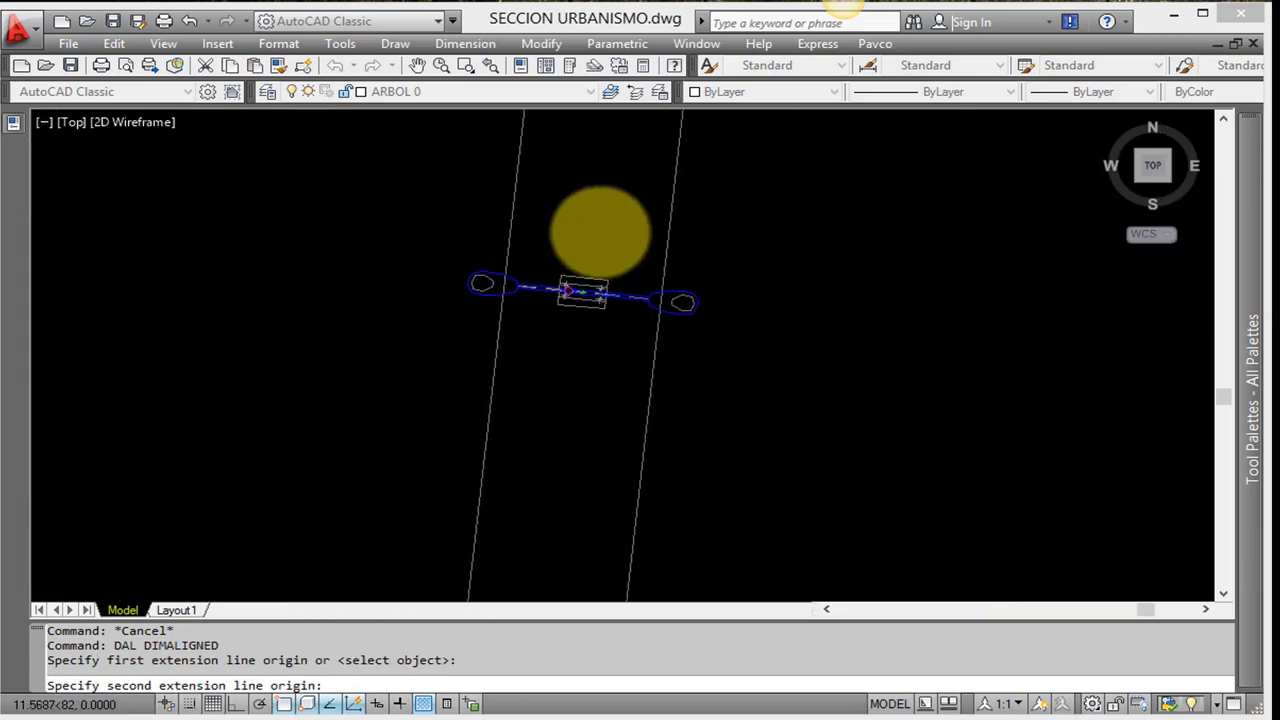
pyautogui.scroll(3, 595, 260)
pyautogui.scroll(2, 596, 165)
pyautogui.scroll(2, 615, 182)
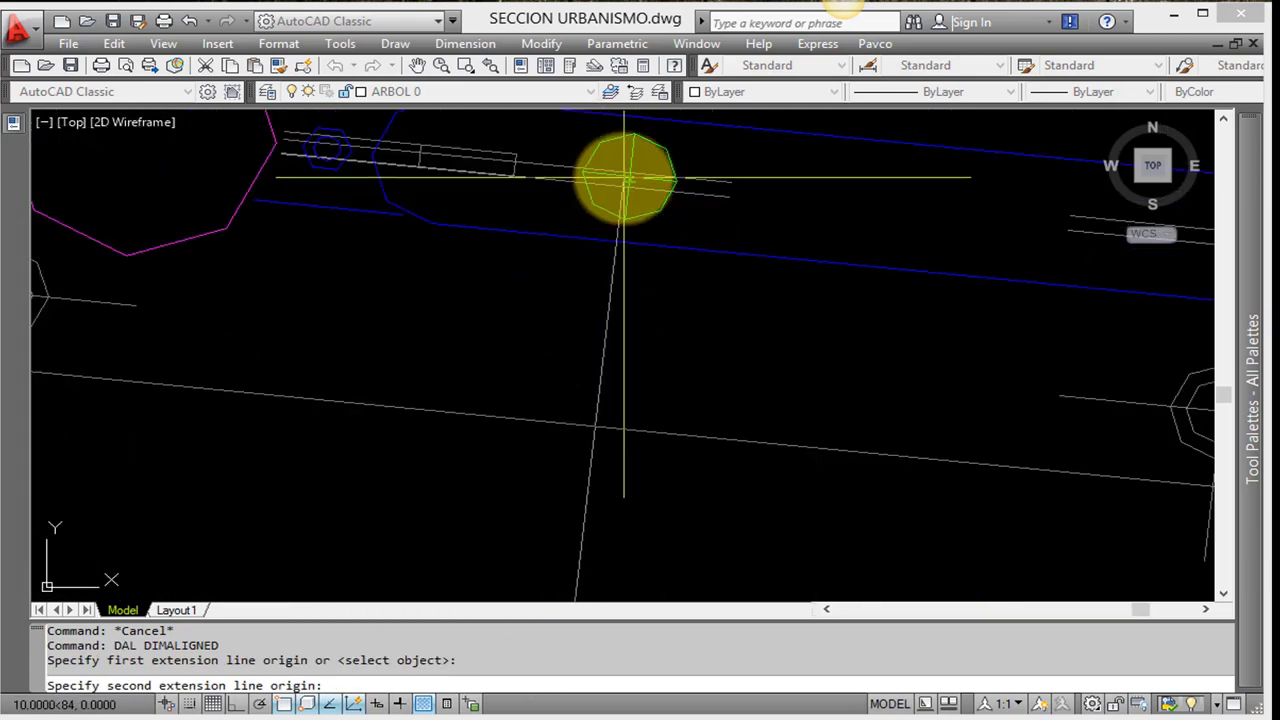
pyautogui.click(624, 178)
pyautogui.scroll(-2, 800, 180)
pyautogui.scroll(-1, 794, 206)
pyautogui.scroll(-1, 538, 258)
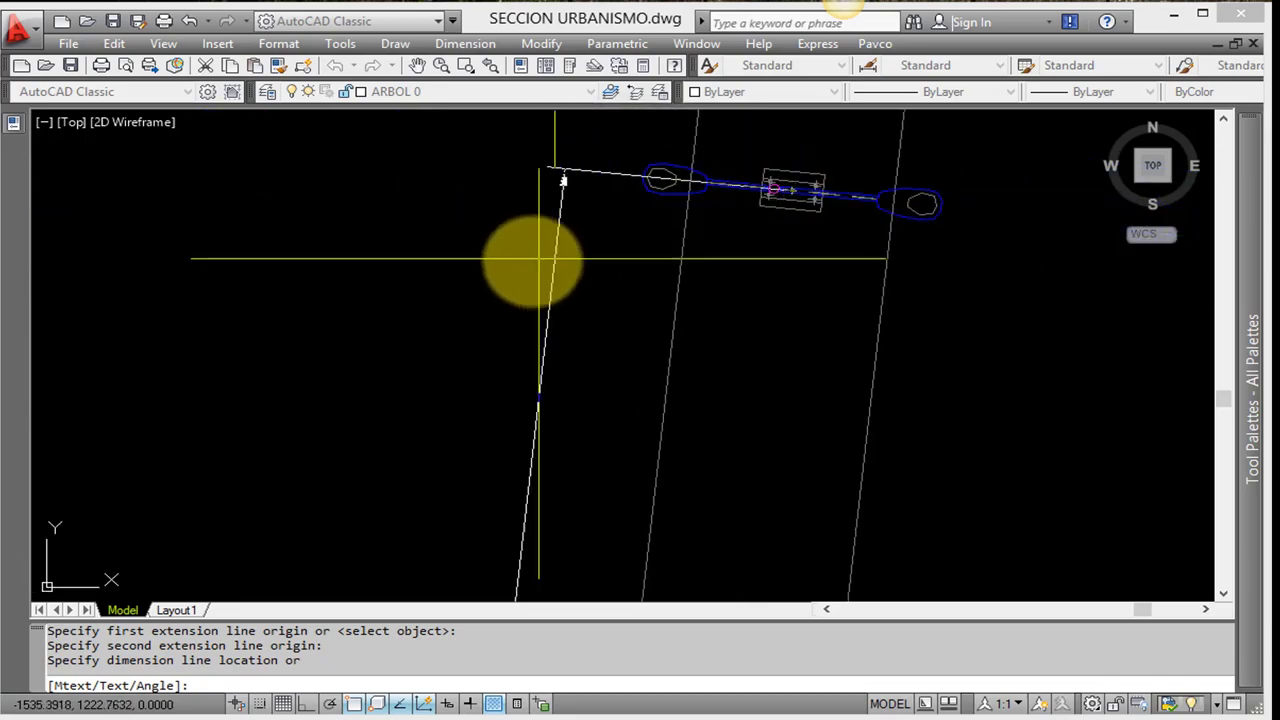
pyautogui.click(538, 258)
pyautogui.scroll(2, 657, 337)
pyautogui.scroll(-2, 757, 295)
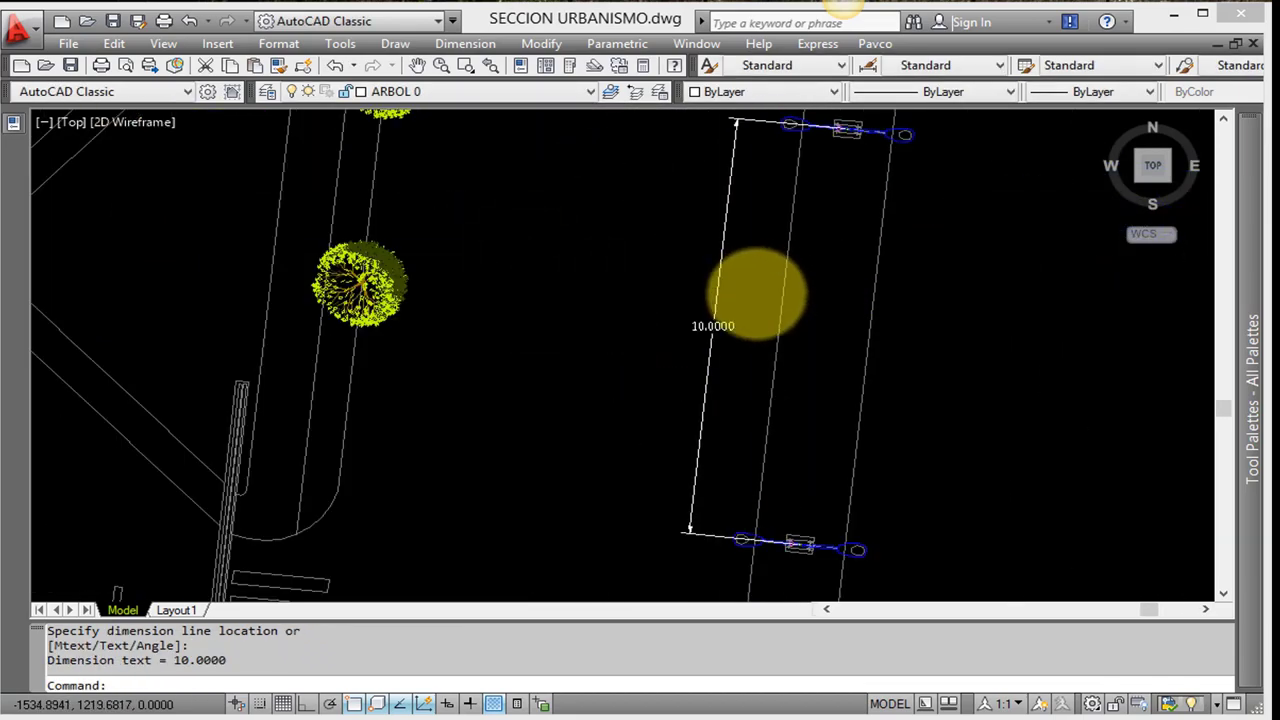
# Exit the dimension command and begin selecting the stray object to erase
pyautogui.press('Escape')
pyautogui.scroll(-2, 740, 290)
pyautogui.click(708, 286)
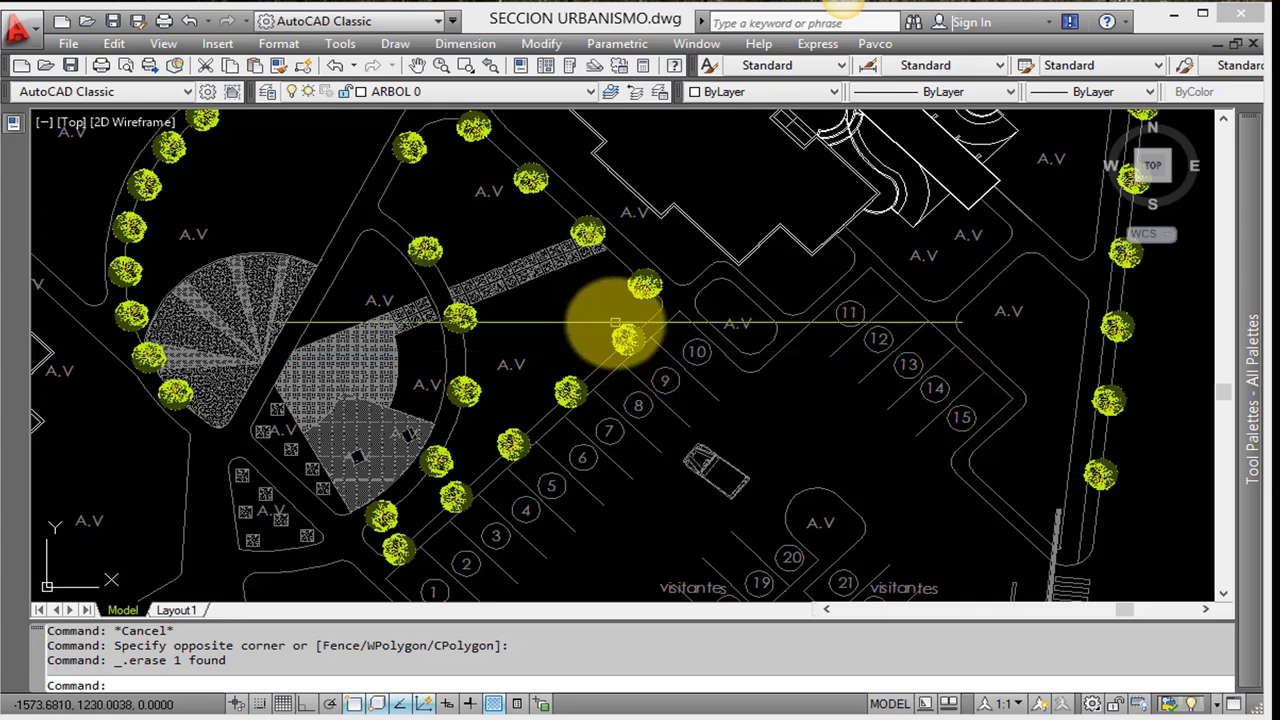
# Pan over the circular plaza and parking area to review the tree rows
pyautogui.scroll(-2, 615, 322)
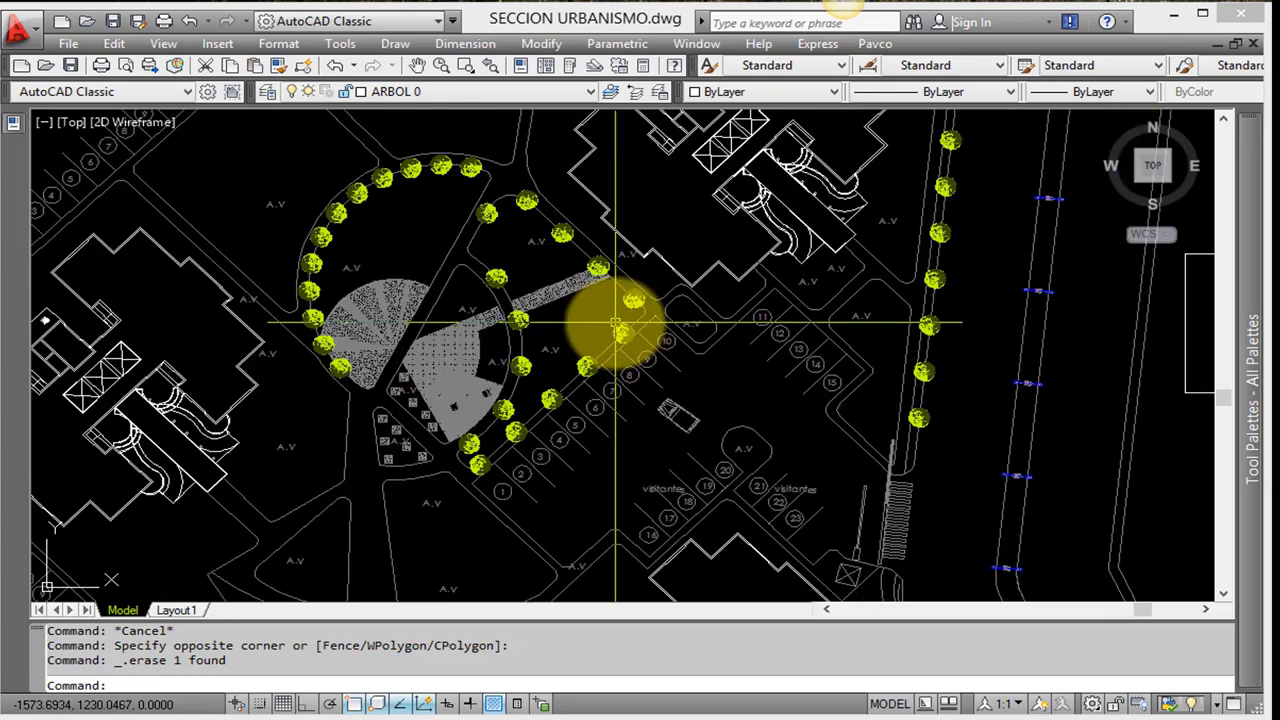
pyautogui.moveTo(613, 370); pyautogui.dragTo(749, 395, button='middle')
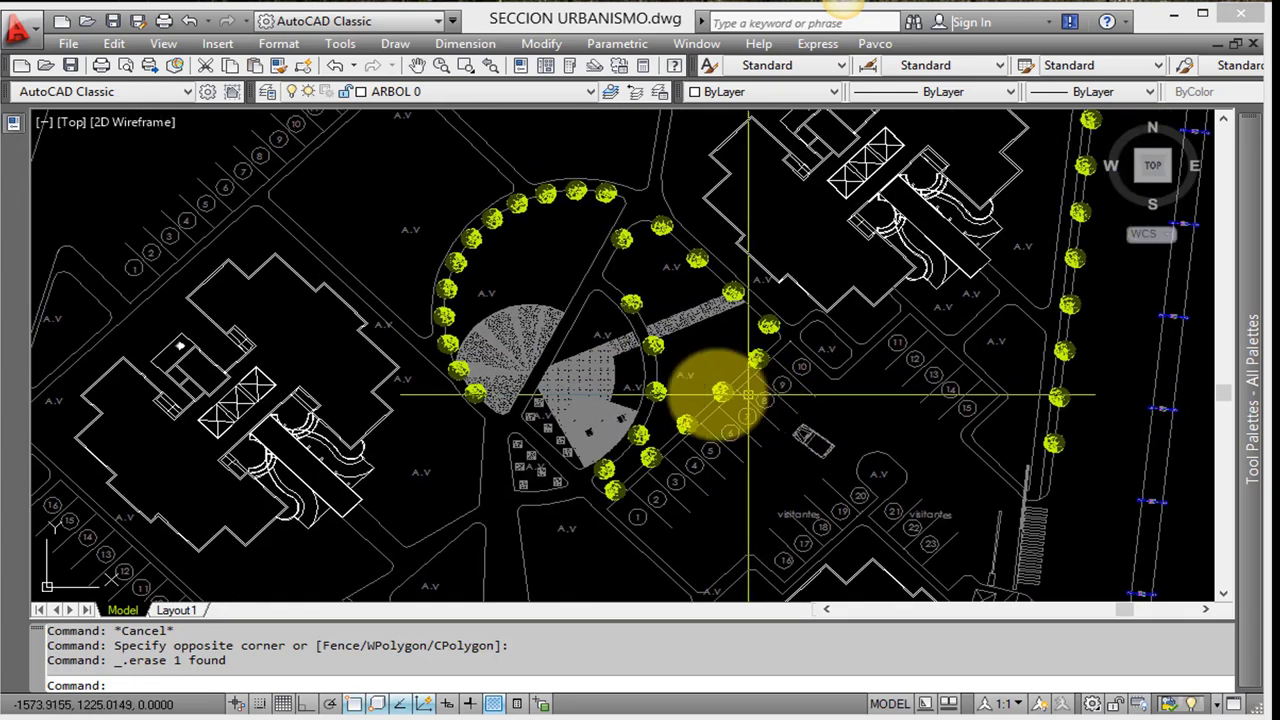
pyautogui.moveTo(657, 391); pyautogui.dragTo(609, 409, button='middle')
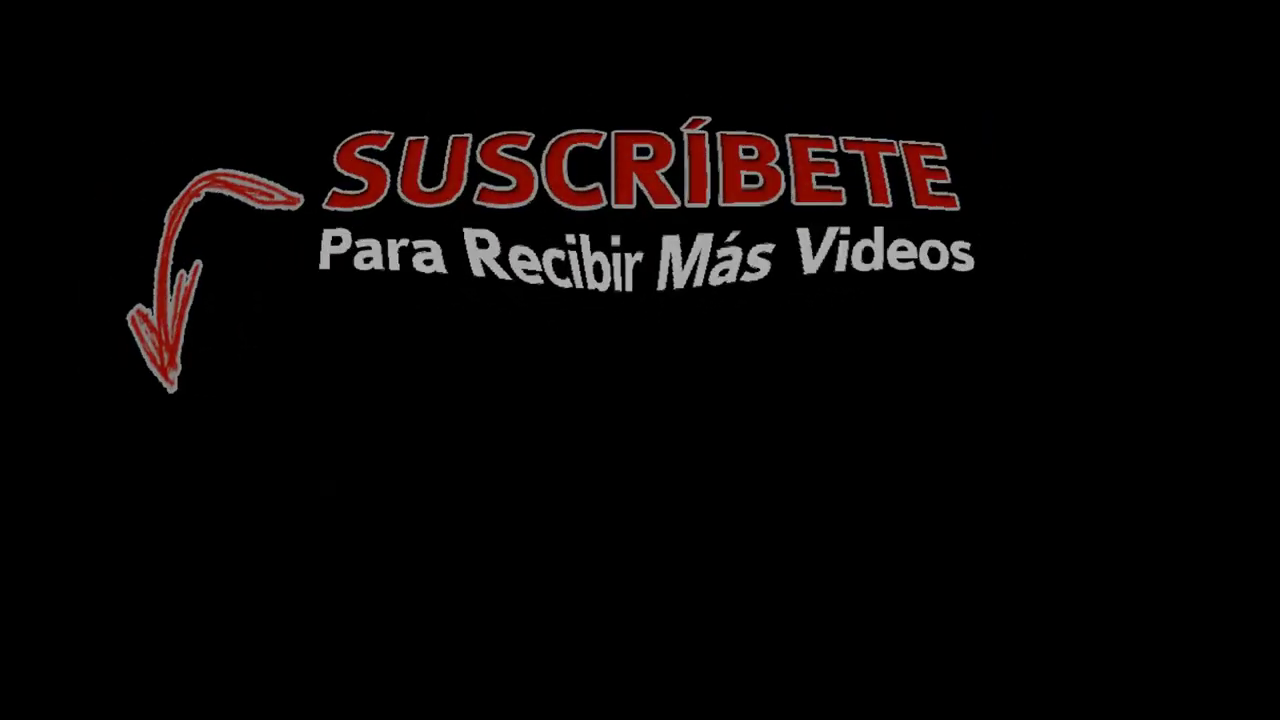